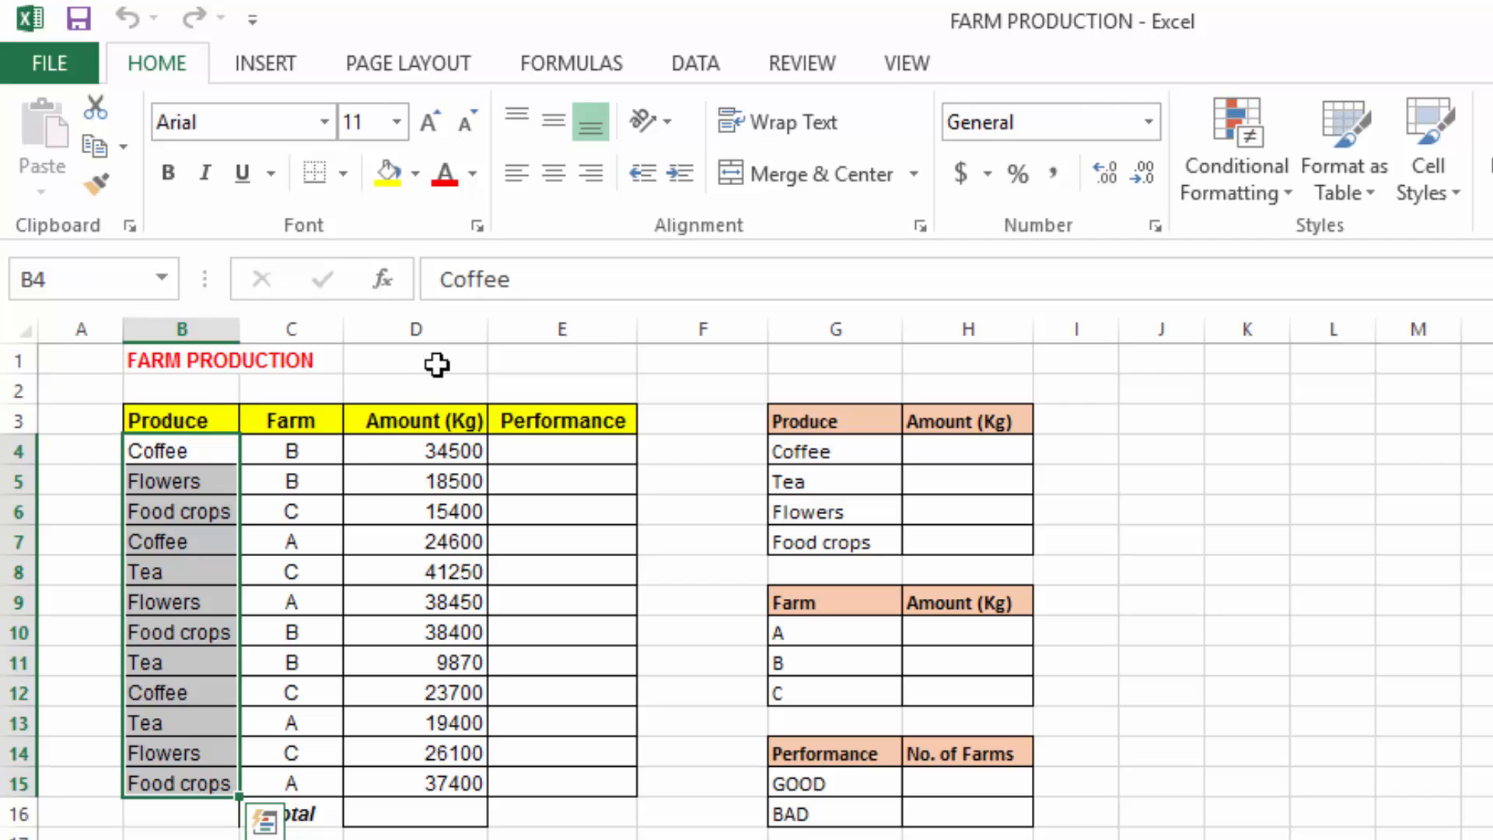
# - Review the Produce entries in the summary table and the Amount (Kg) values in the main table
pyautogui.click(435, 362)
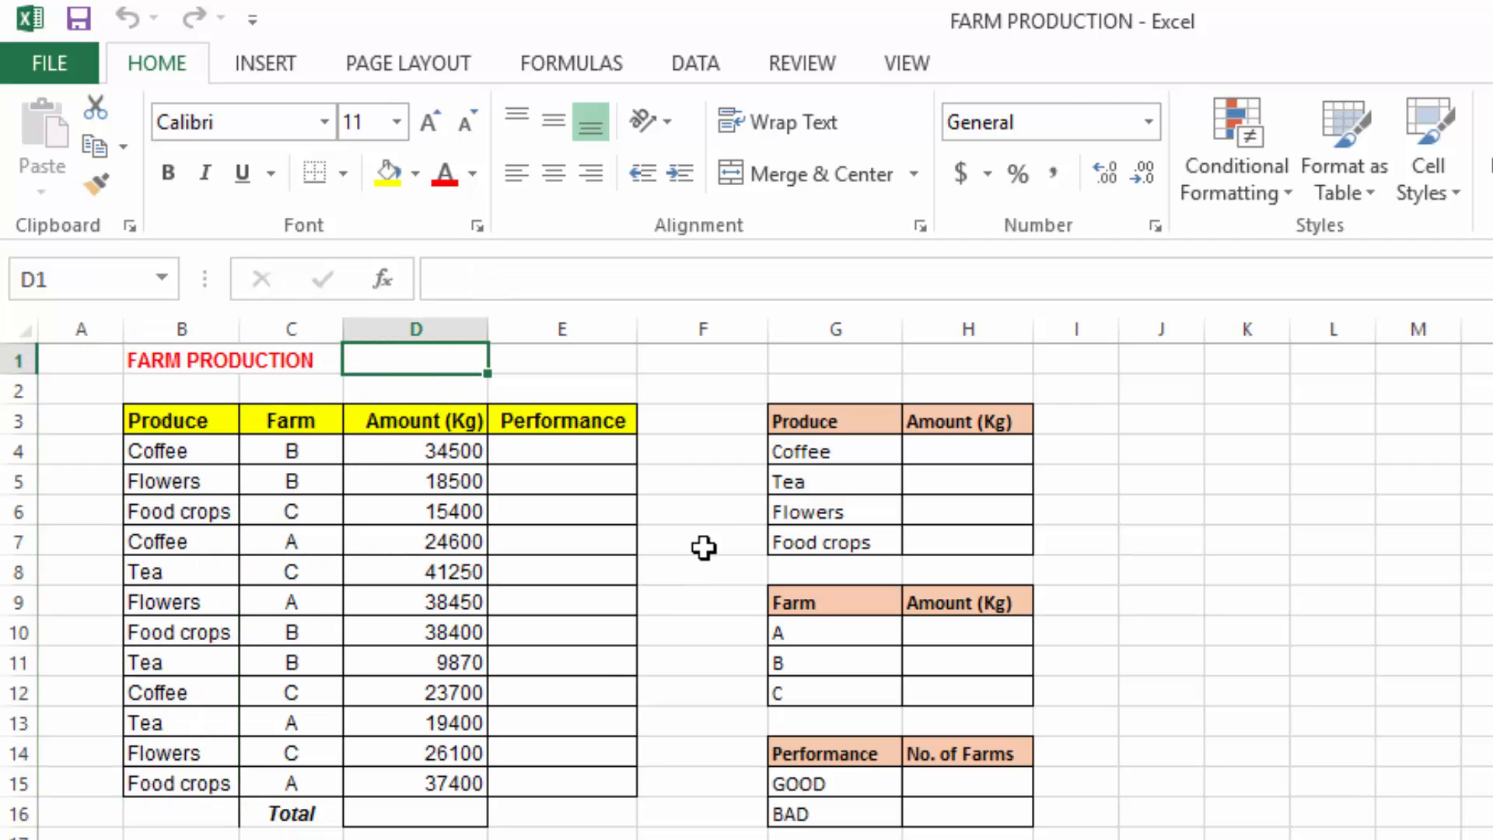
pyautogui.moveTo(833, 450); pyautogui.dragTo(821, 545)
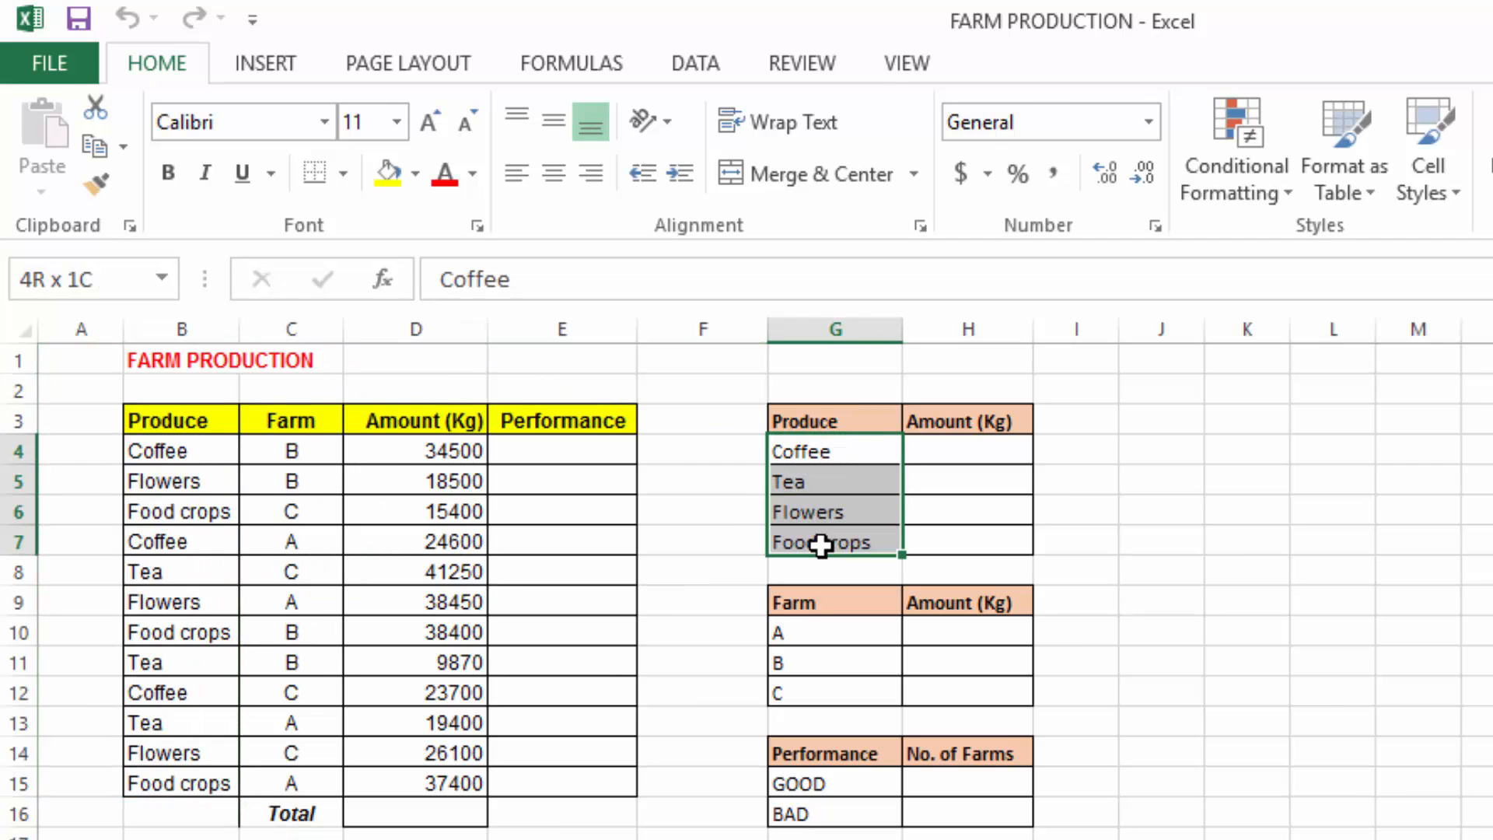
pyautogui.moveTo(817, 450); pyautogui.dragTo(815, 537)
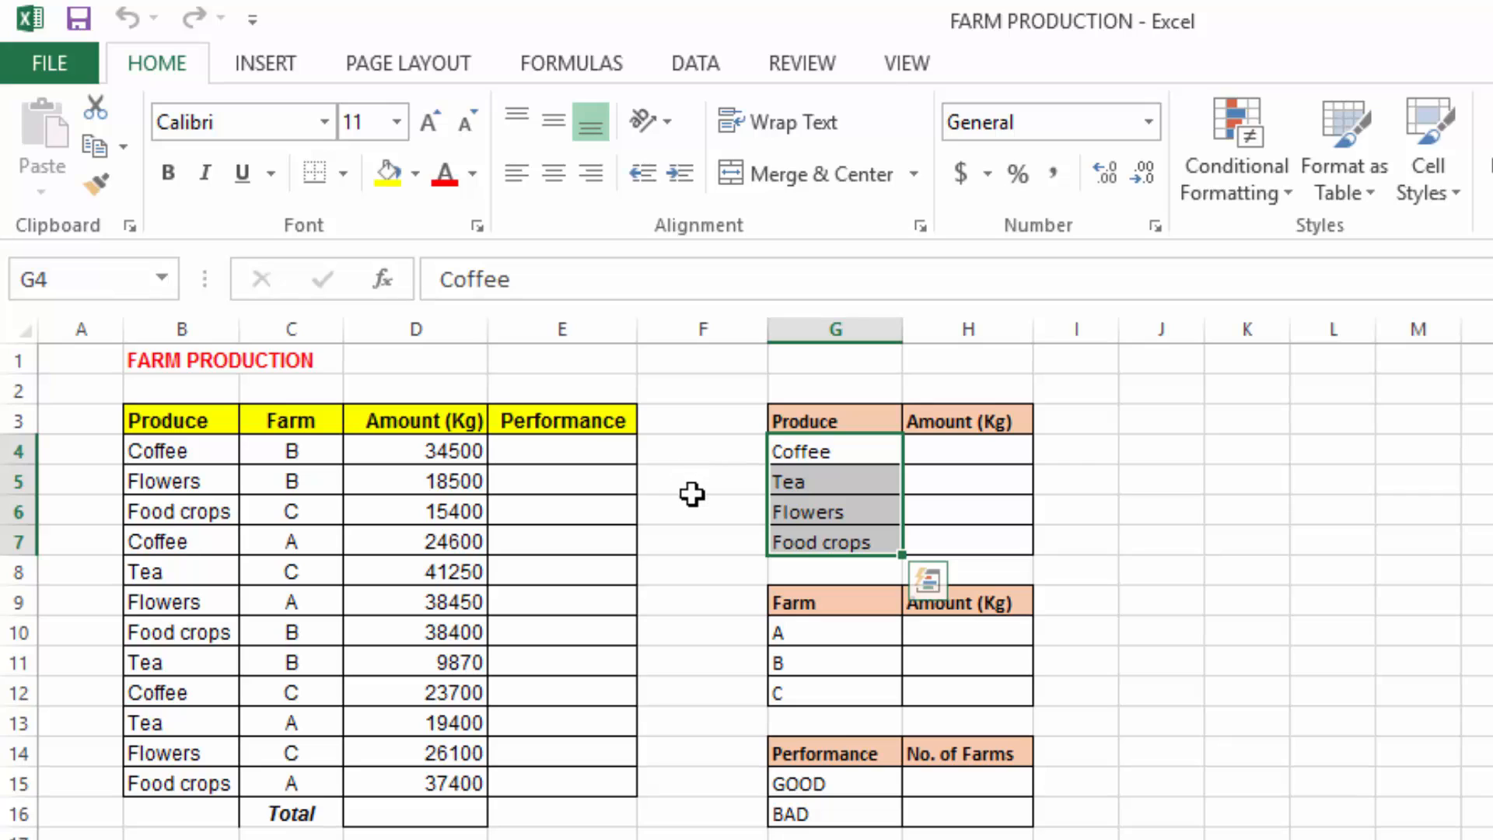
pyautogui.click(844, 451)
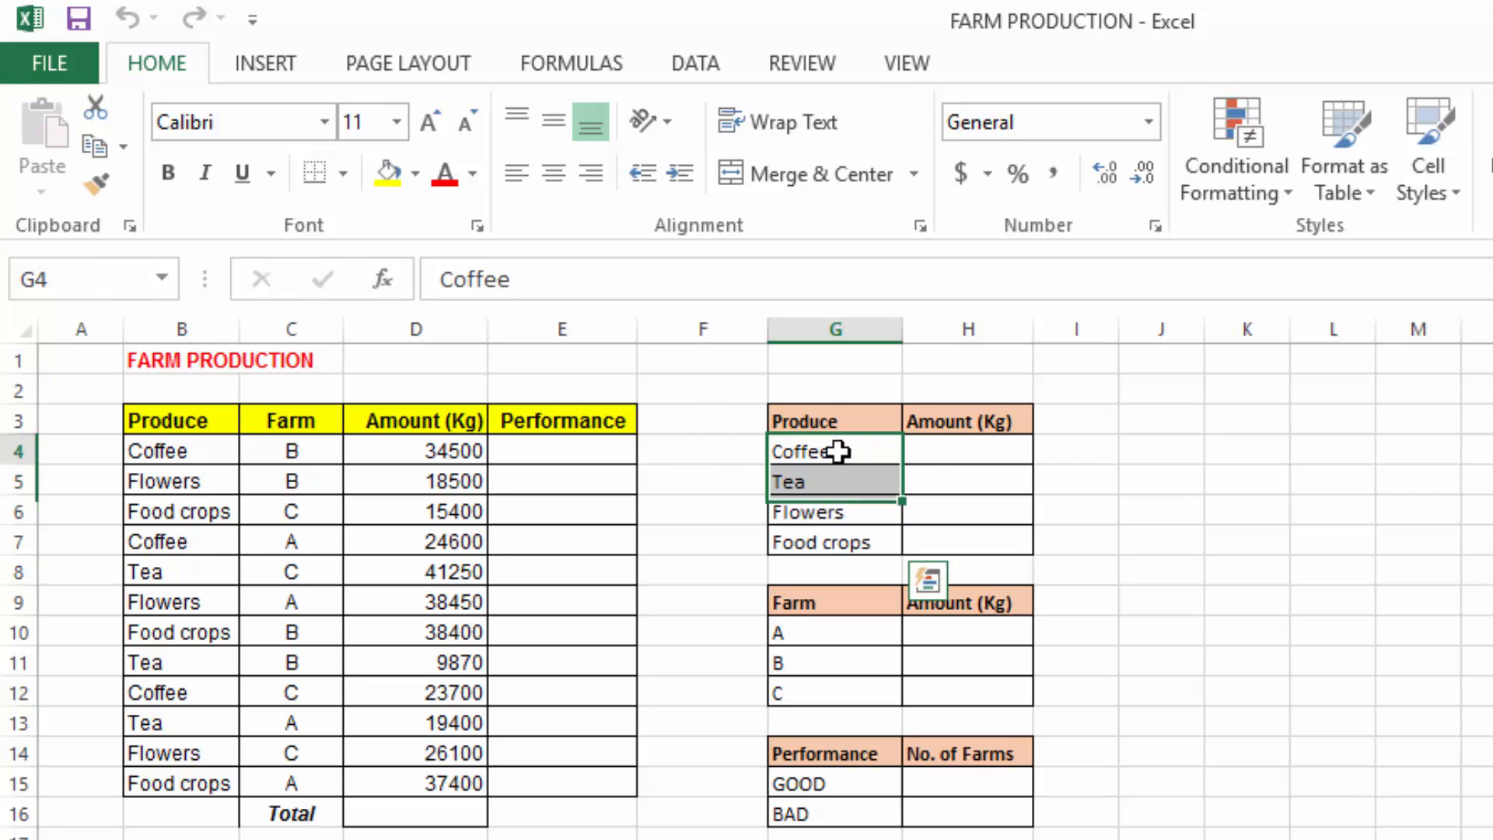
pyautogui.click(814, 537)
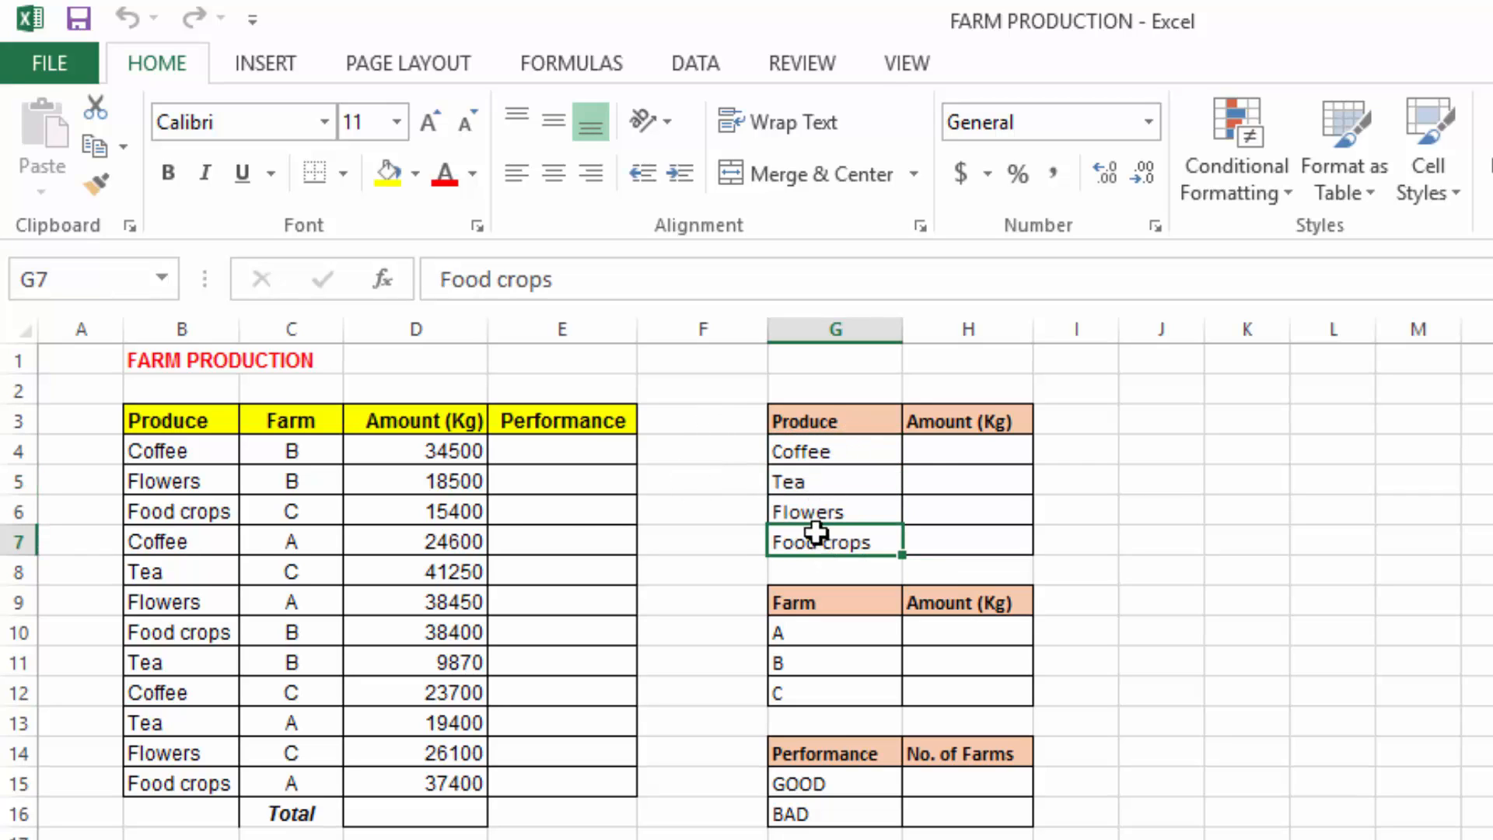
pyautogui.click(420, 452)
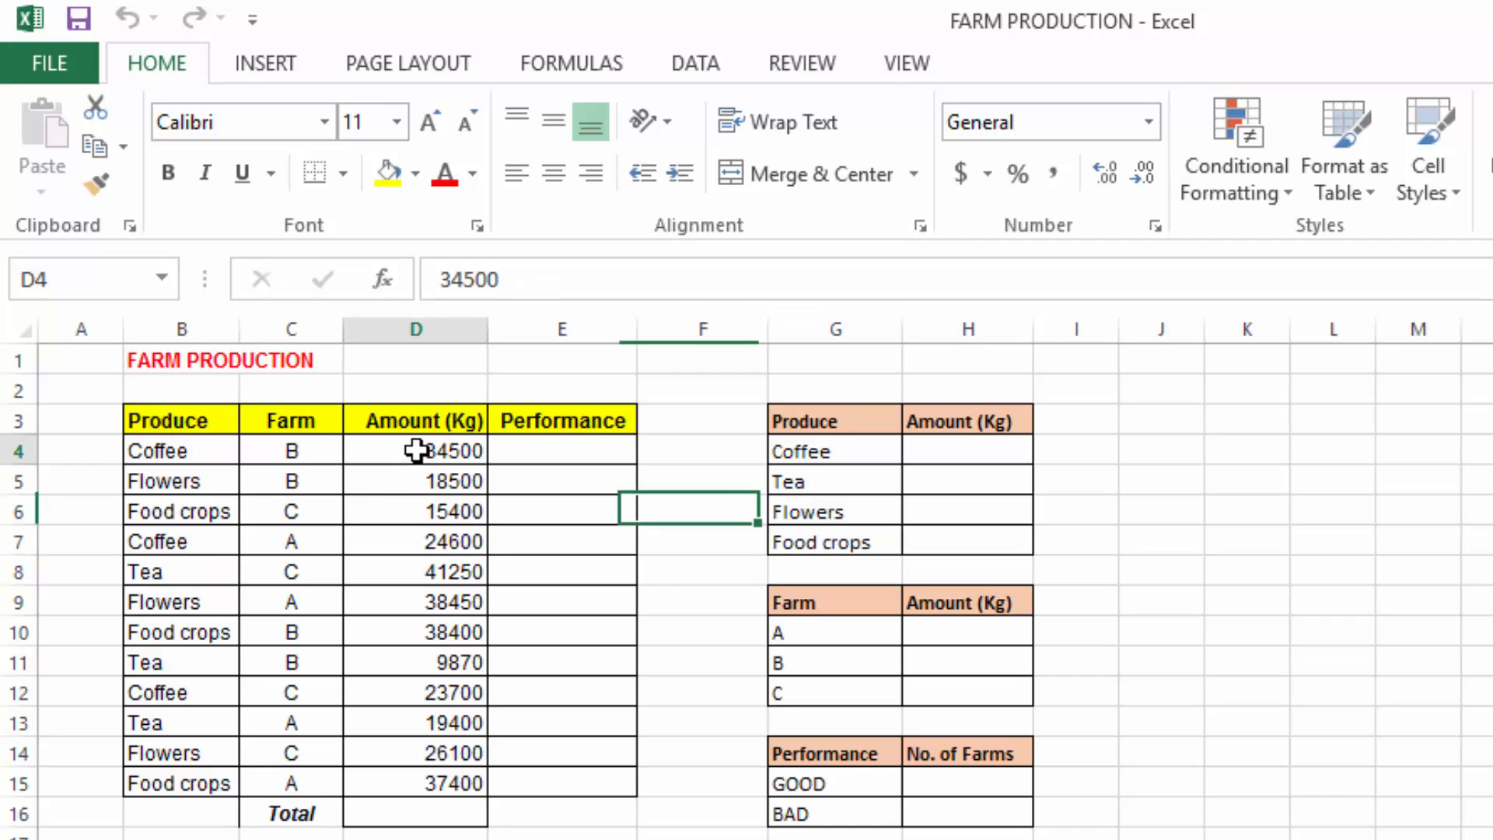
pyautogui.moveTo(419, 472); pyautogui.dragTo(413, 789)
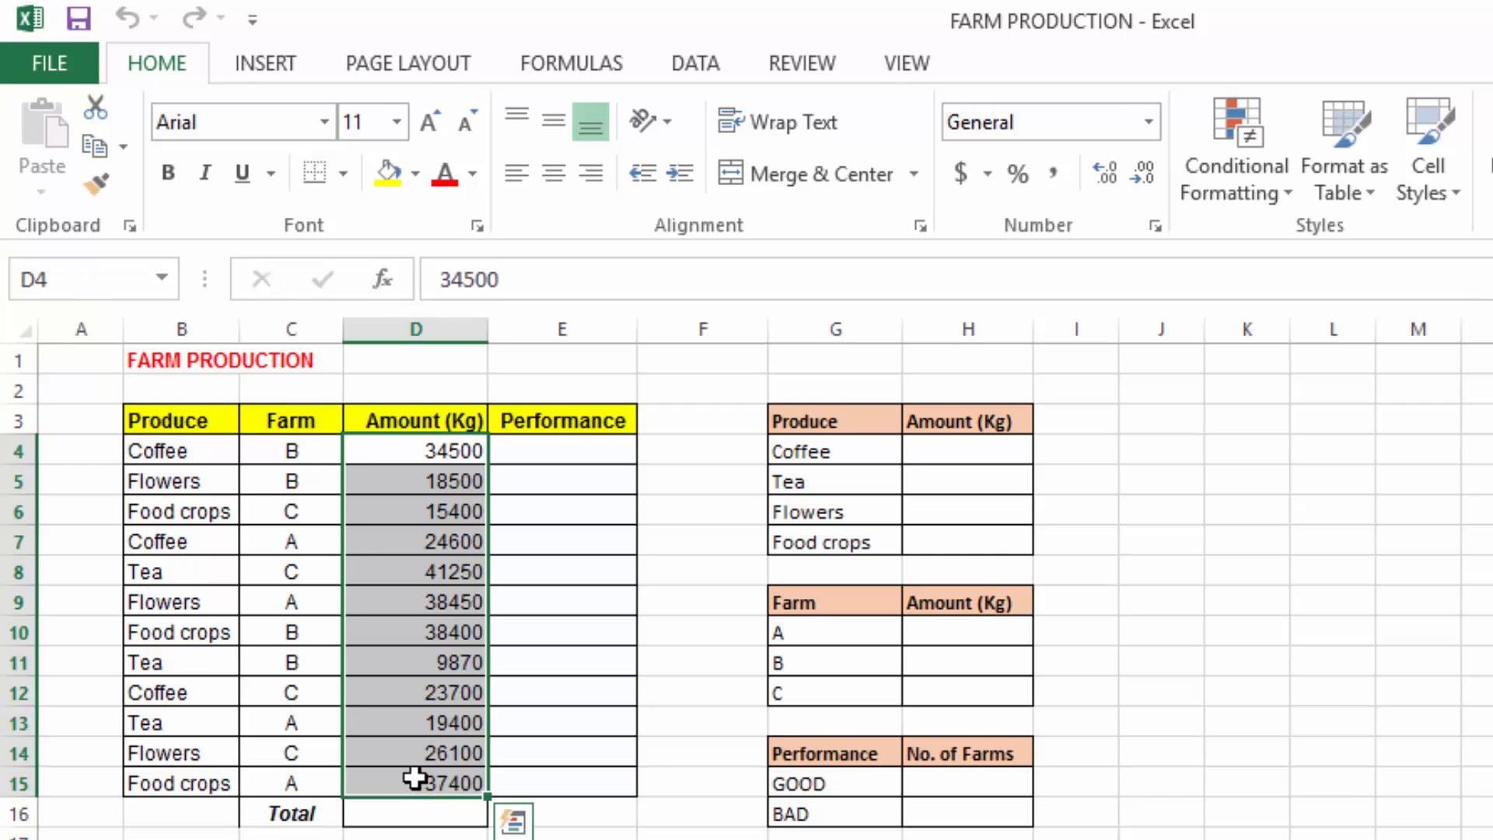
# - Examine the Coffee rows for farms B, A and C, along with the Amount (Kg) and Performance columns
pyautogui.click(294, 451)
pyautogui.click(404, 451)
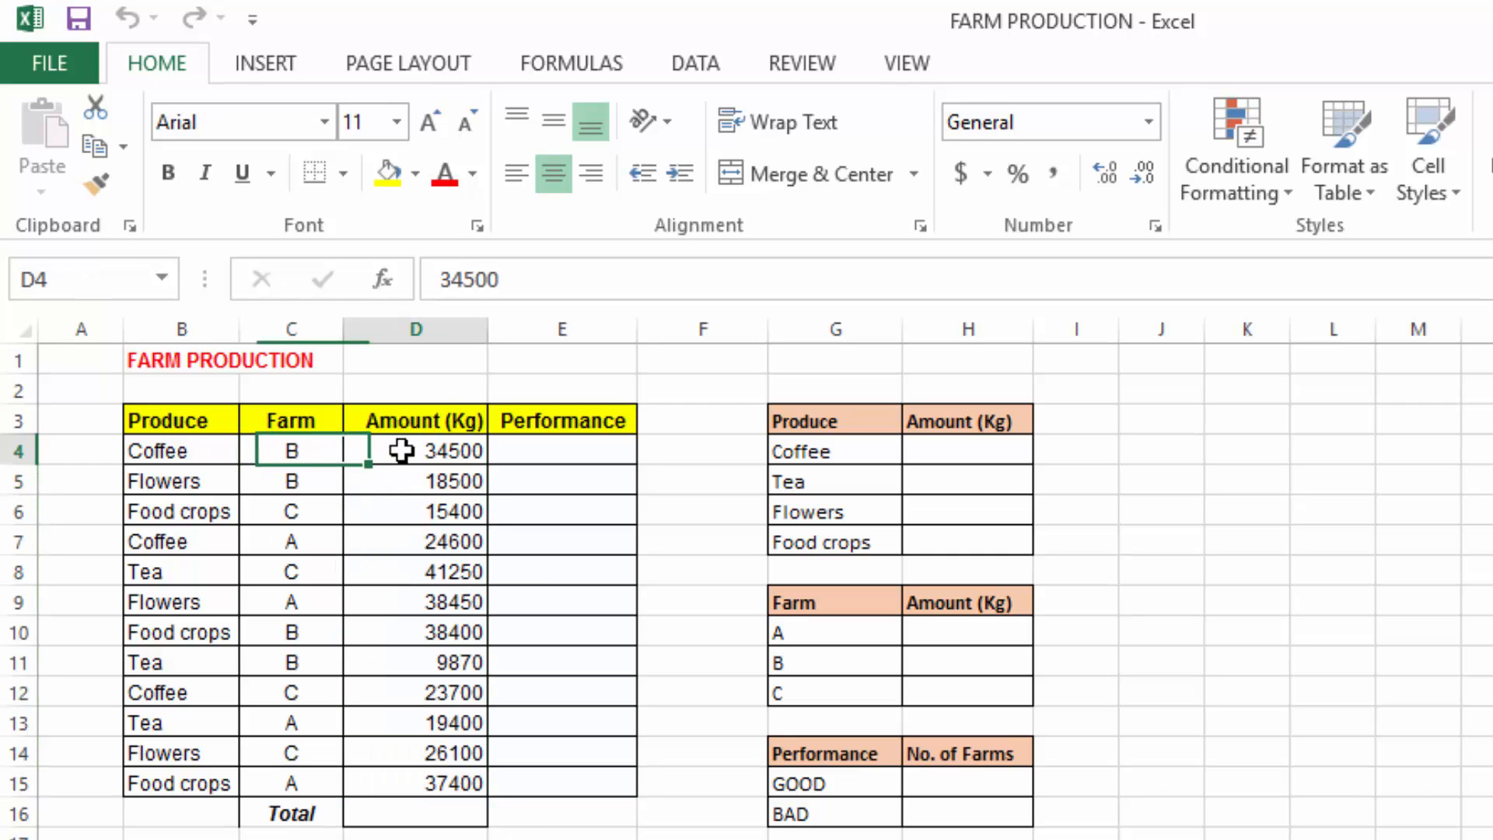
pyautogui.click(177, 451)
pyautogui.click(292, 451)
pyautogui.click(450, 451)
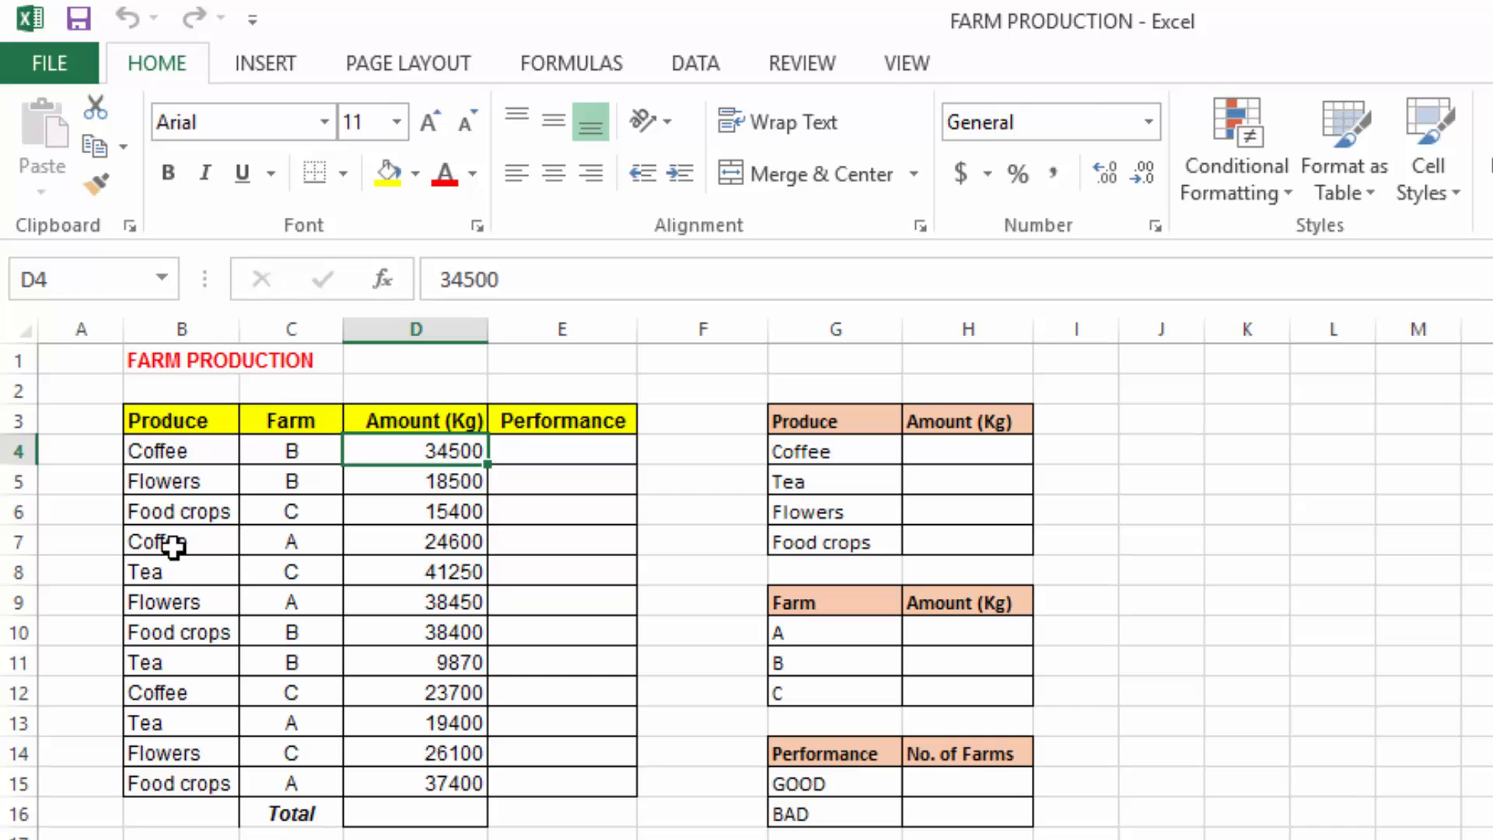
pyautogui.moveTo(172, 544); pyautogui.dragTo(307, 542)
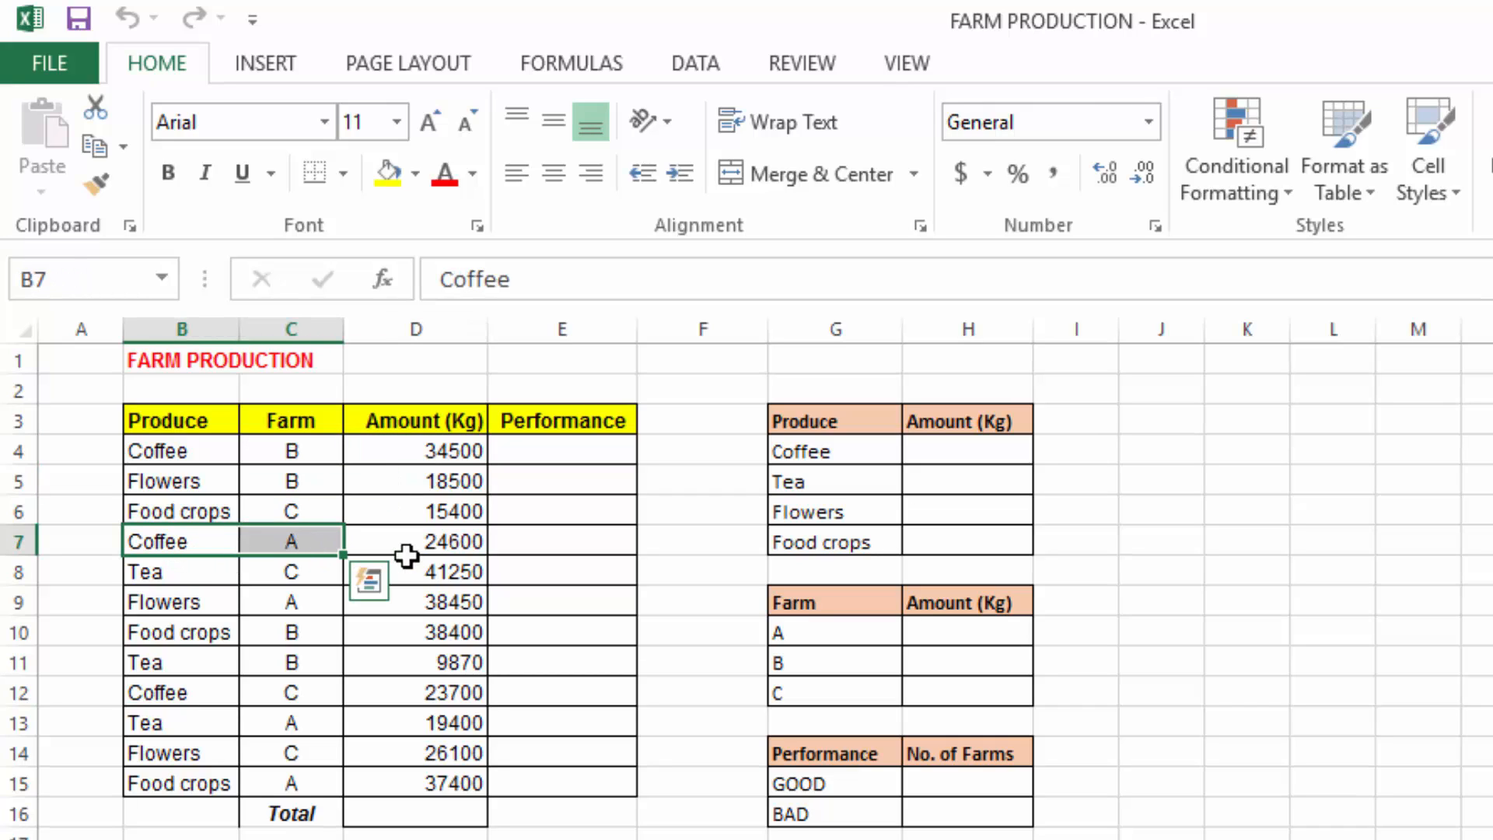
pyautogui.click(445, 542)
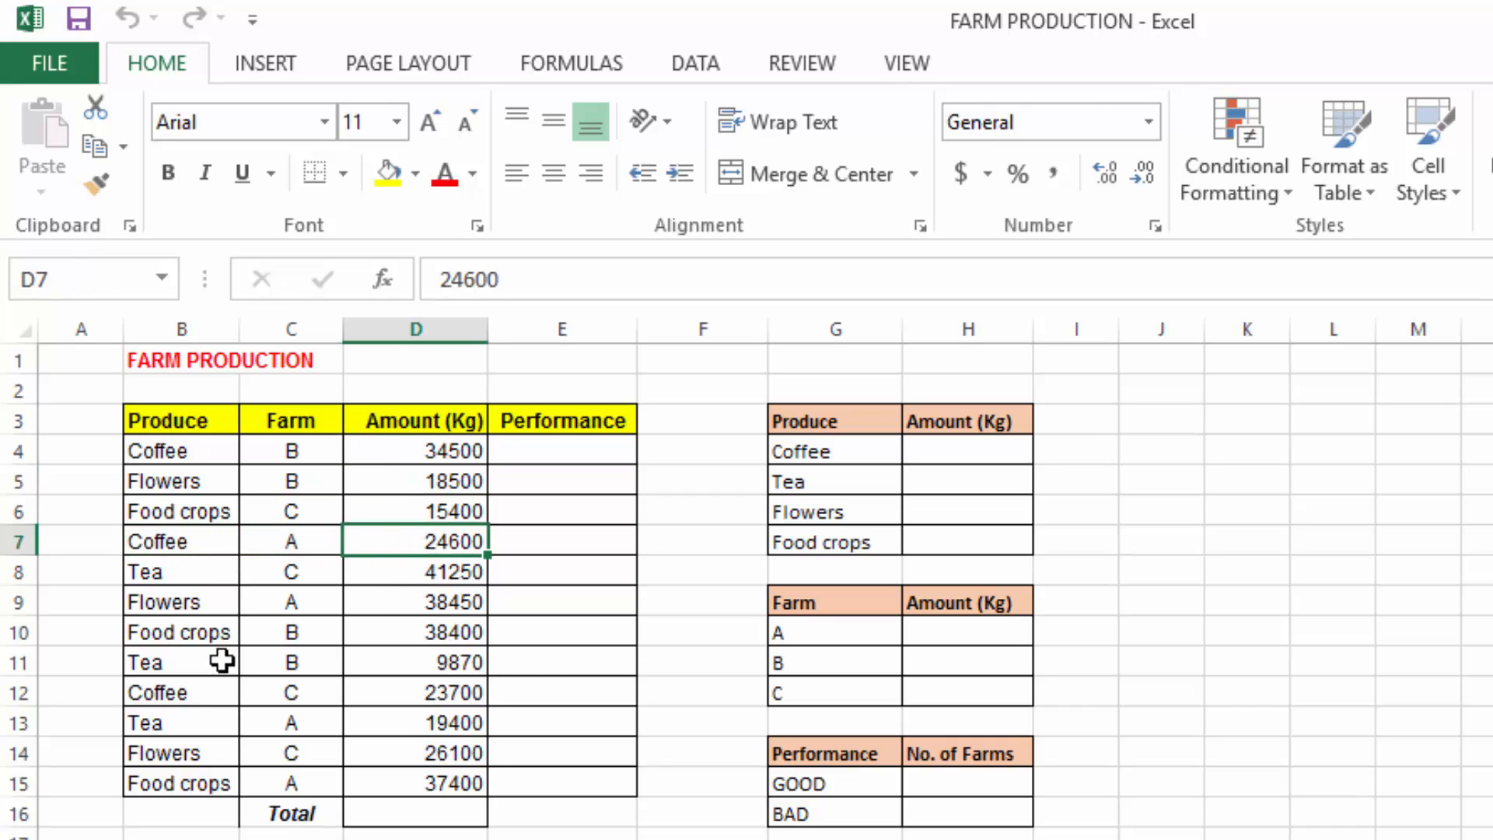
pyautogui.moveTo(186, 695); pyautogui.dragTo(283, 698)
pyautogui.click(449, 696)
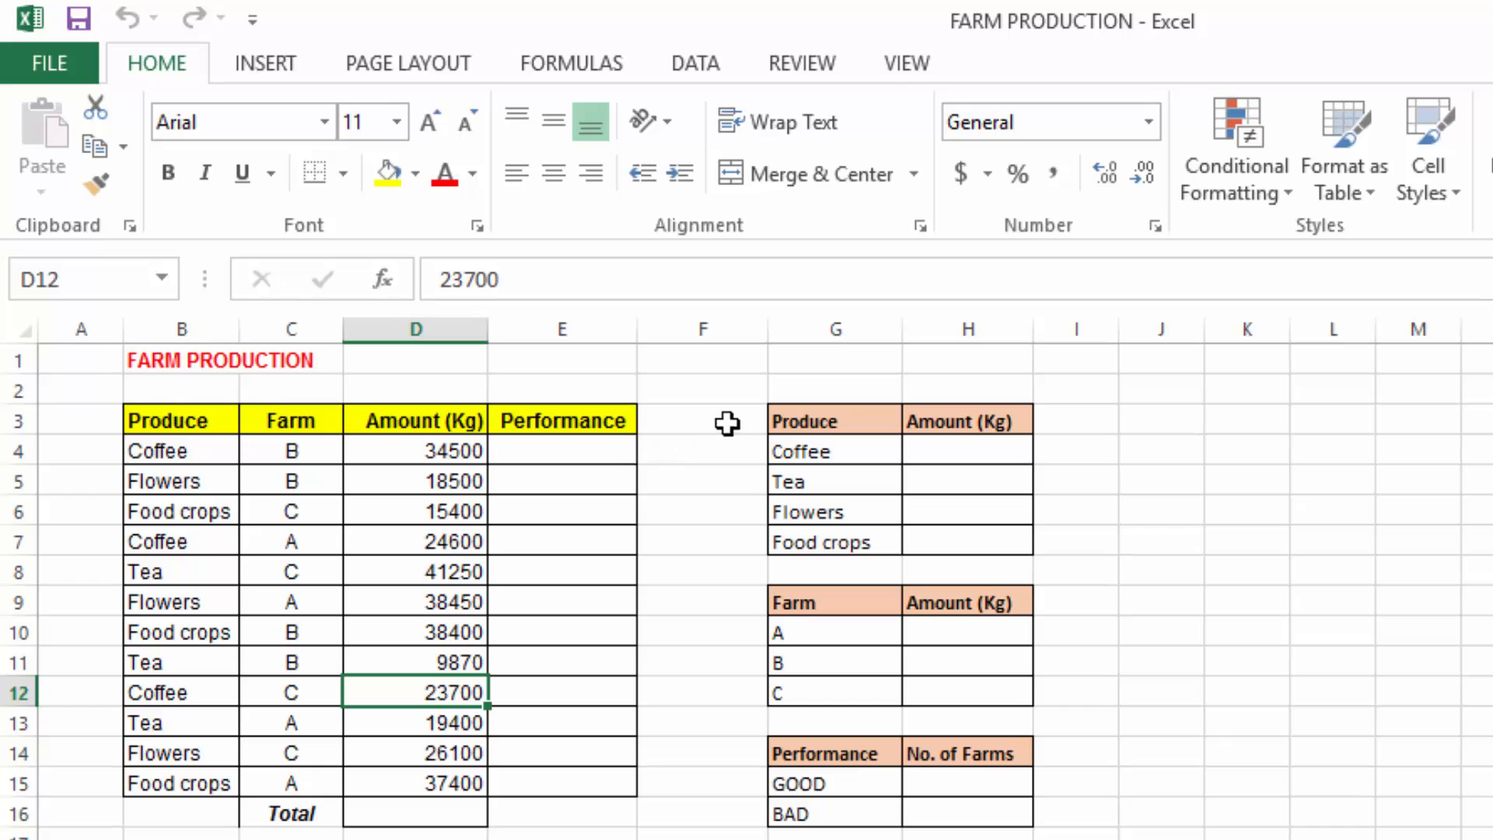
pyautogui.click(684, 385)
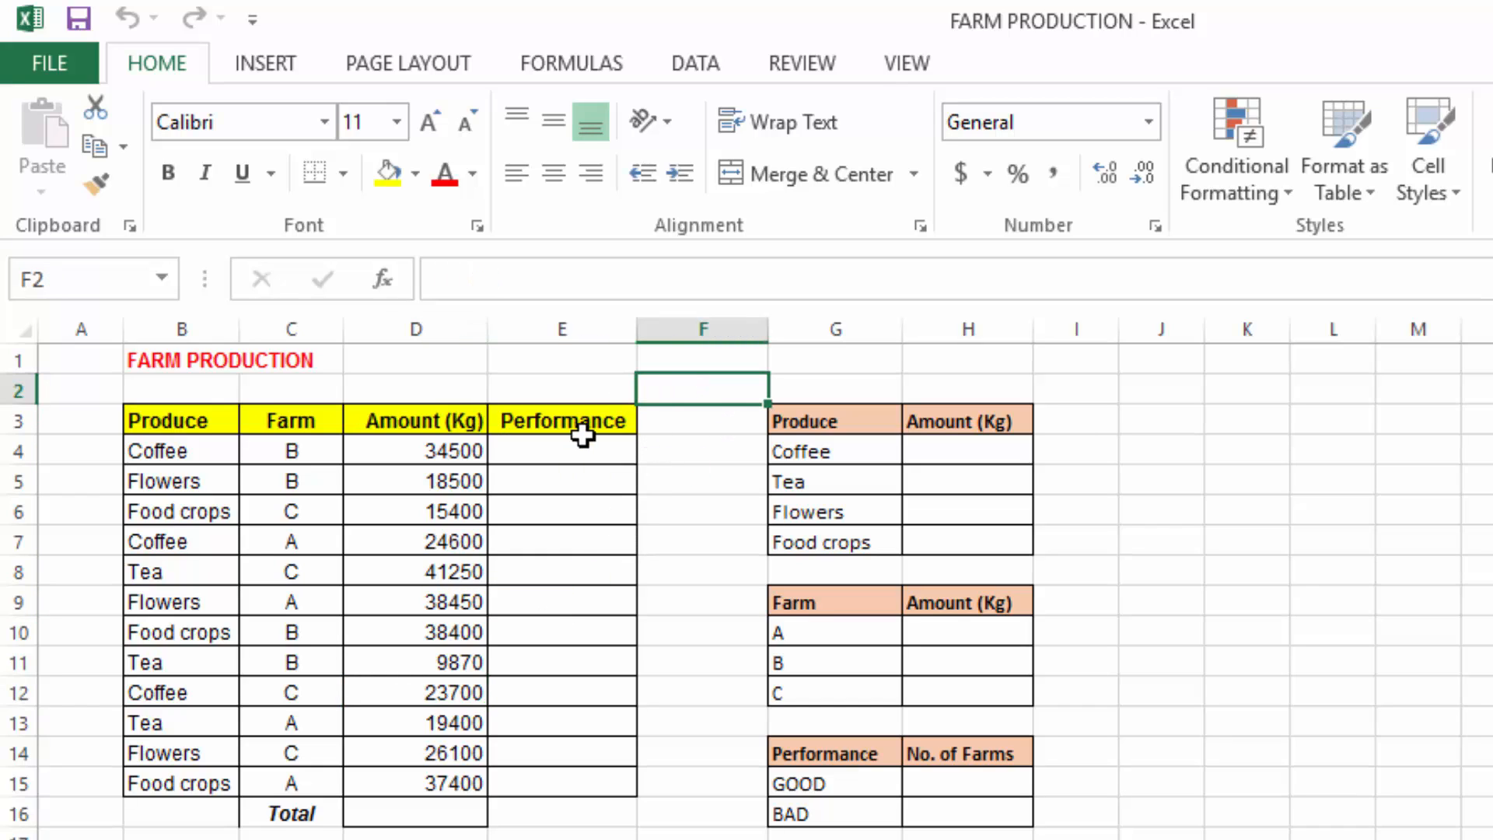
pyautogui.moveTo(451, 448); pyautogui.dragTo(440, 782)
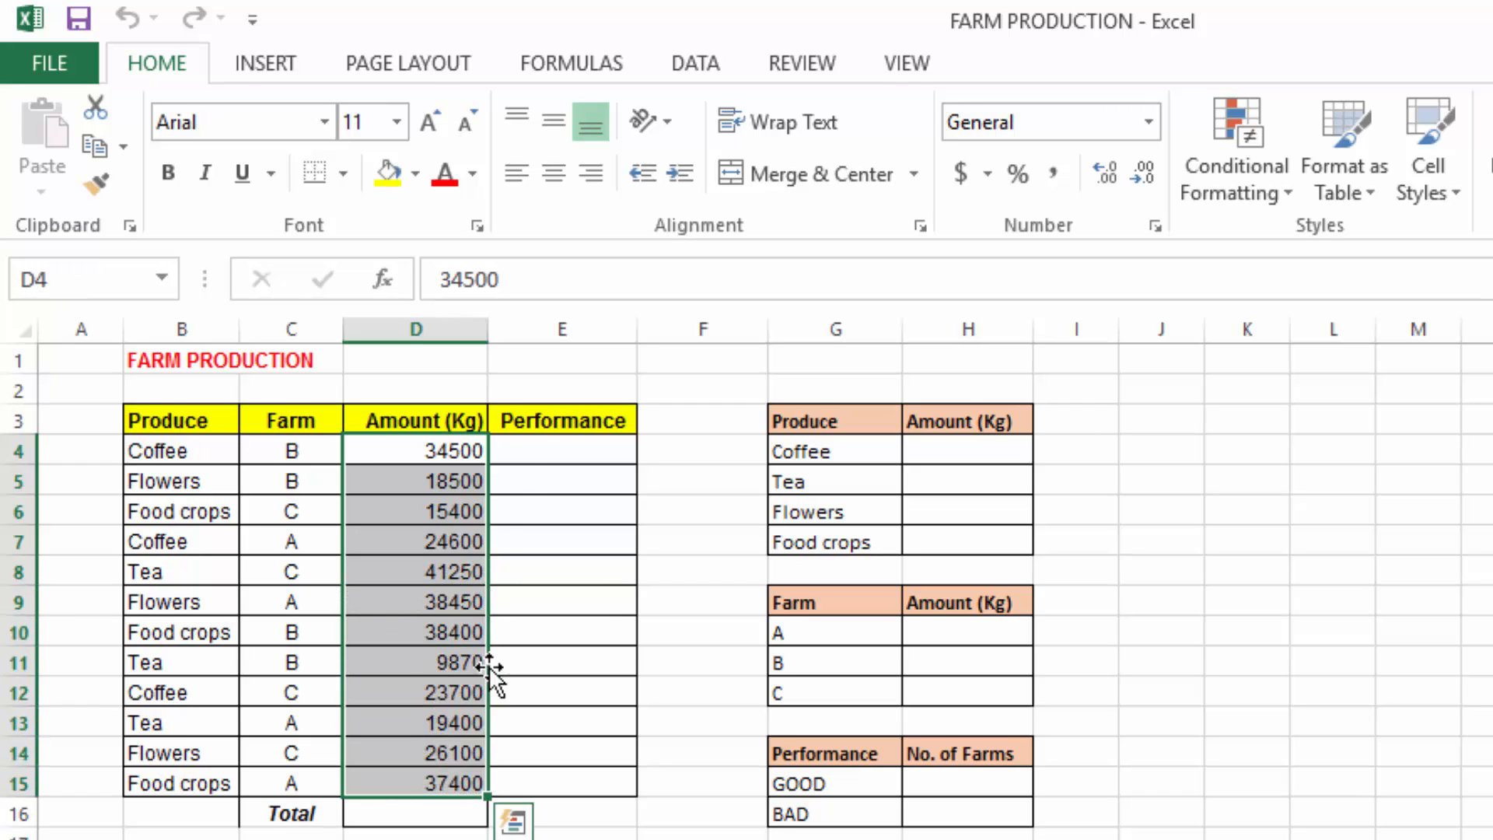
pyautogui.click(551, 451)
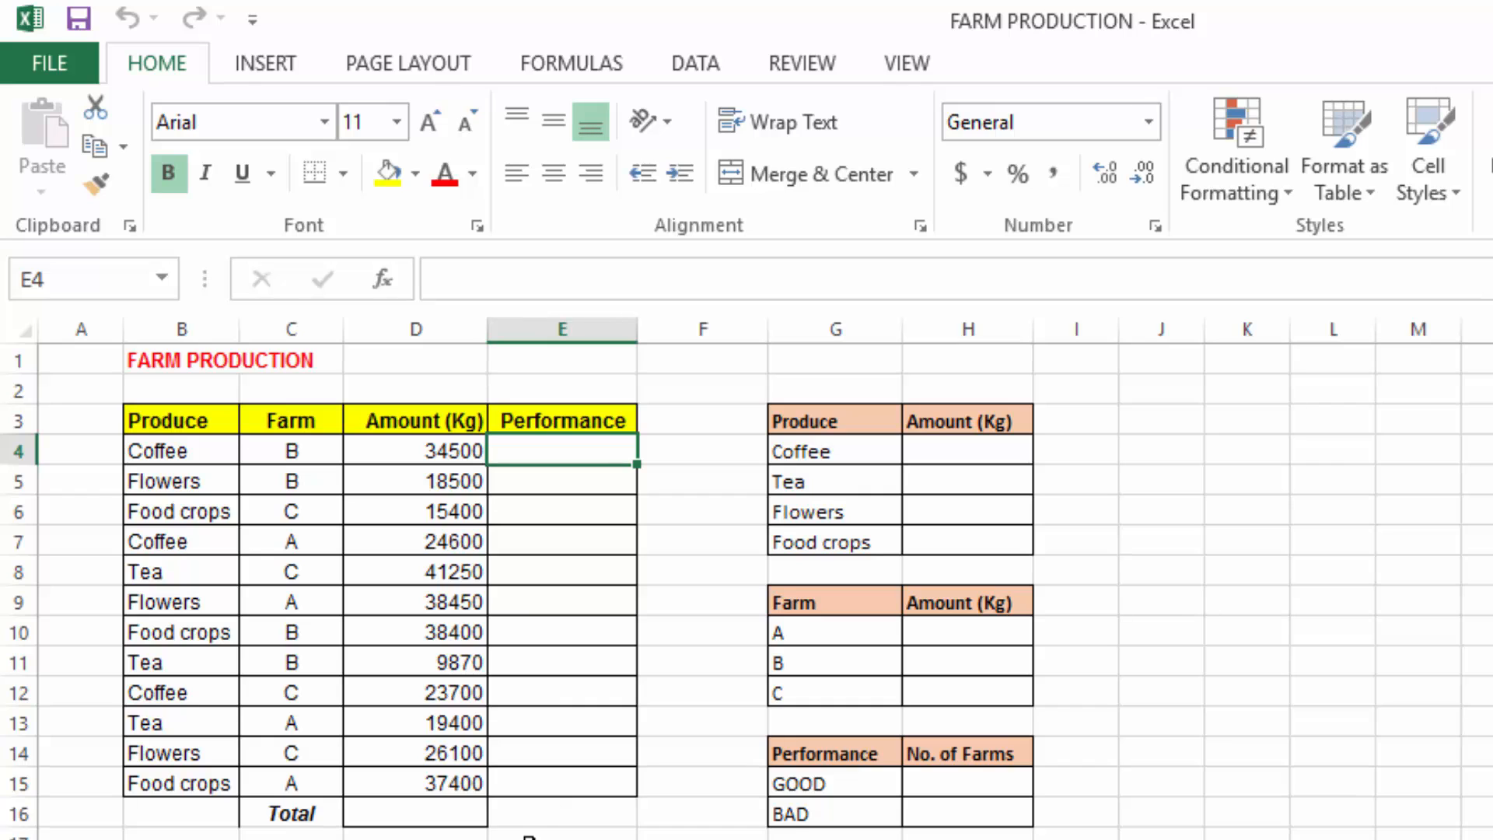
# - Enter 20000 in cell E17 as a temporary reference for comparing the amounts, and clear it again
pyautogui.click(529, 836)
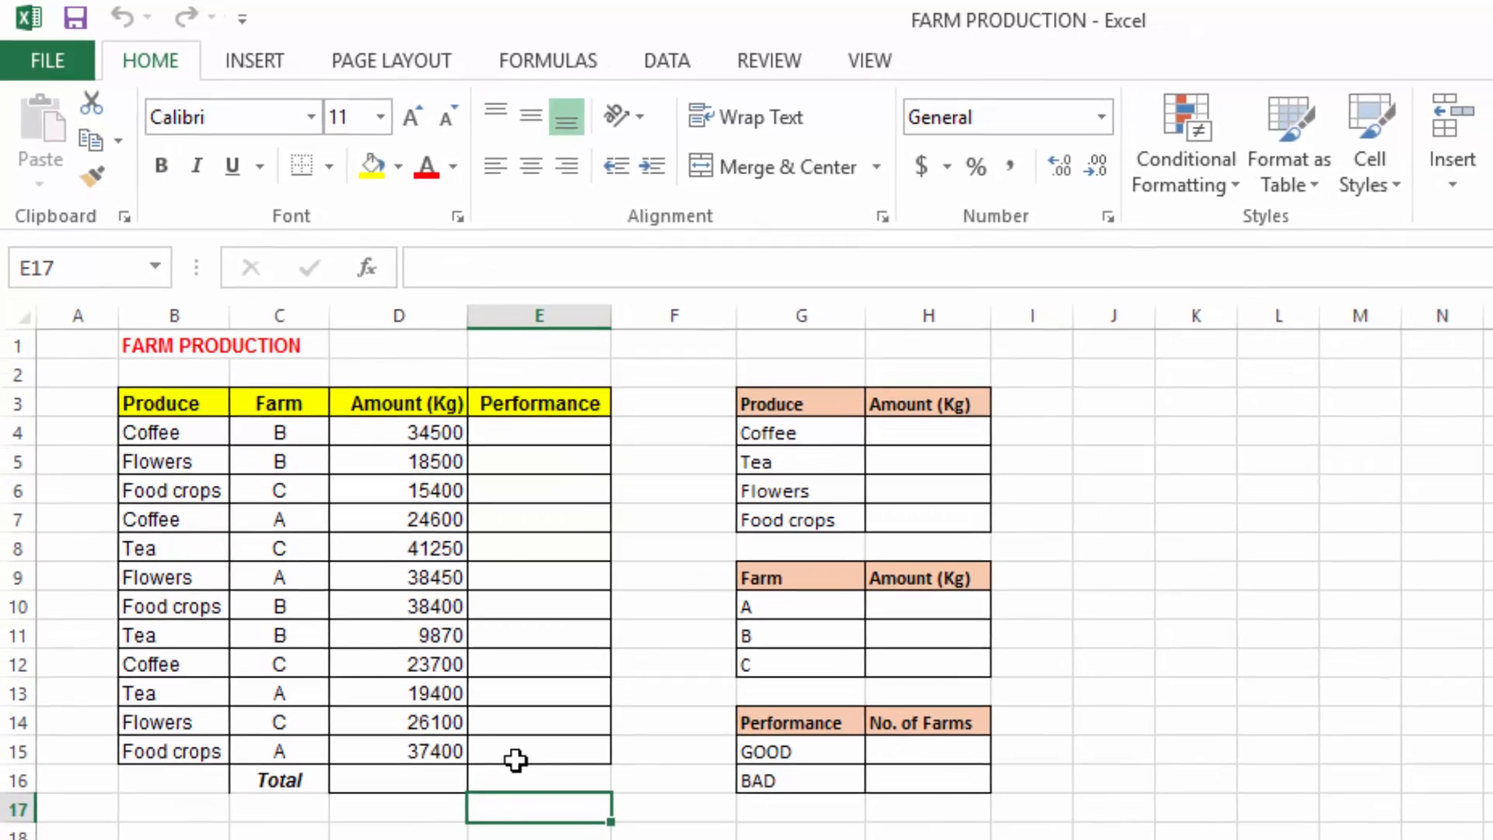
pyautogui.write('20000')
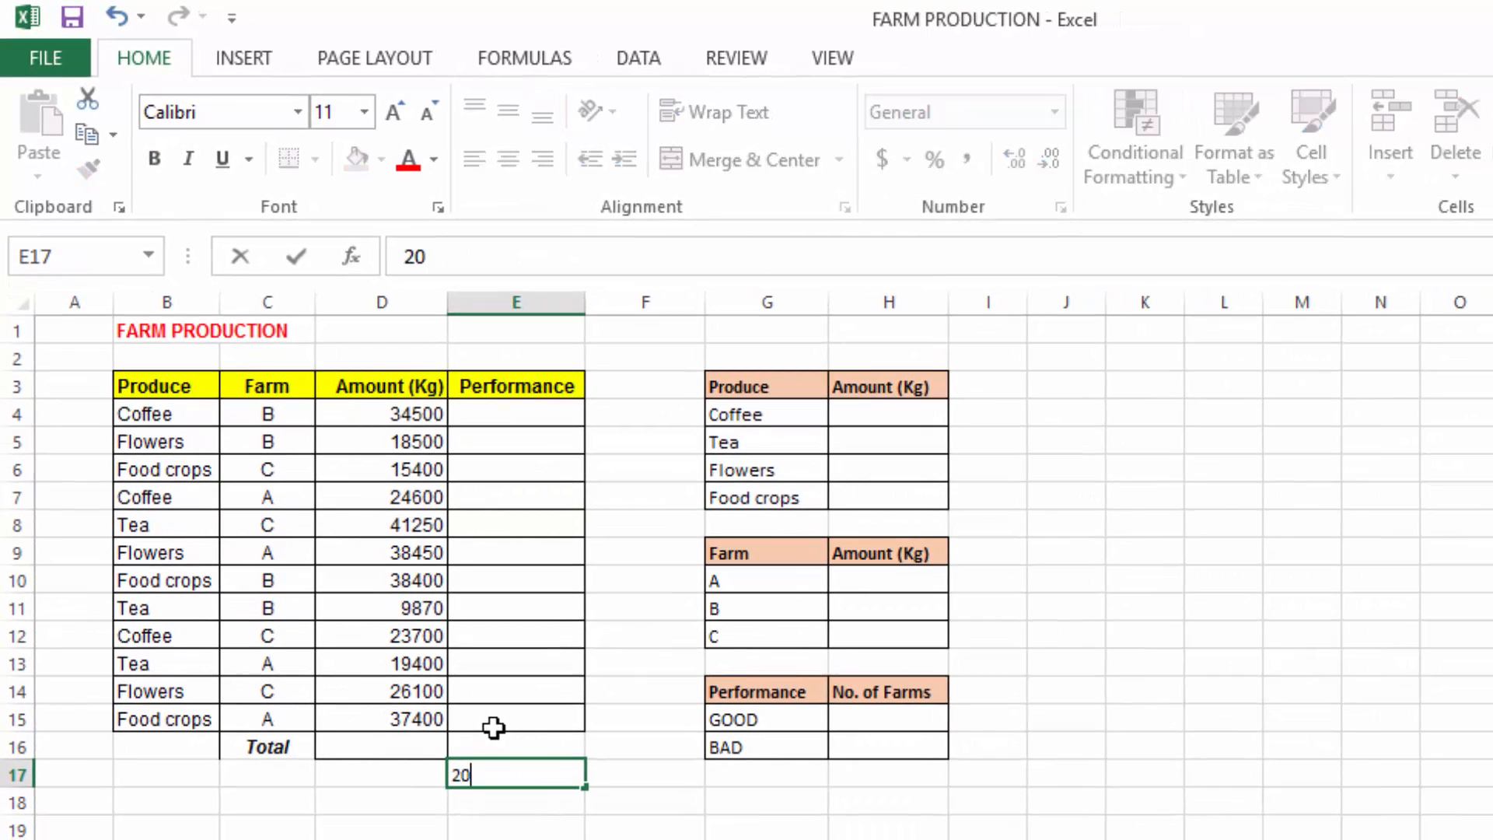
pyautogui.click(730, 827)
pyautogui.click(529, 776)
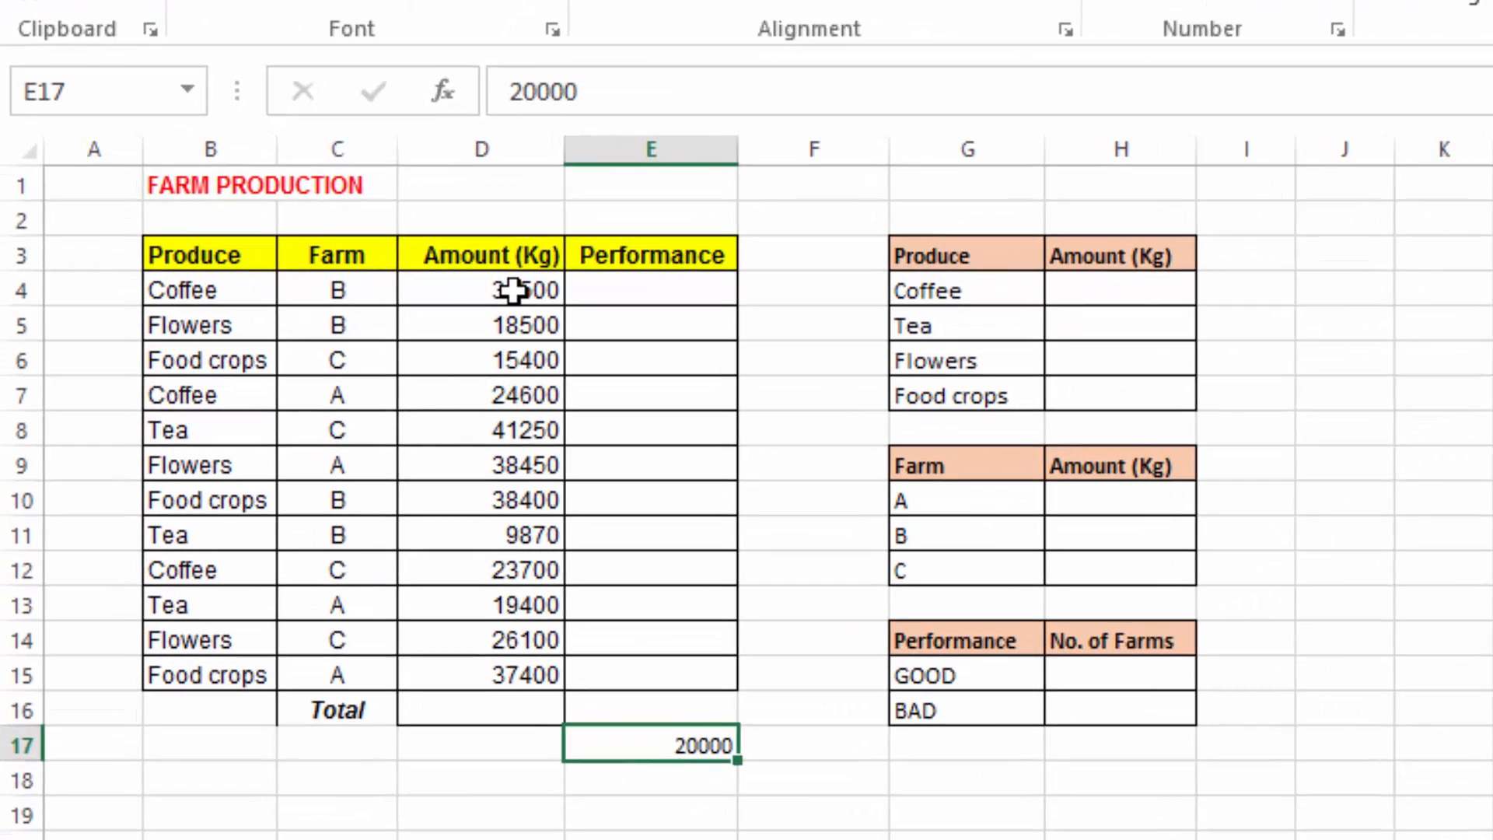
pyautogui.click(403, 414)
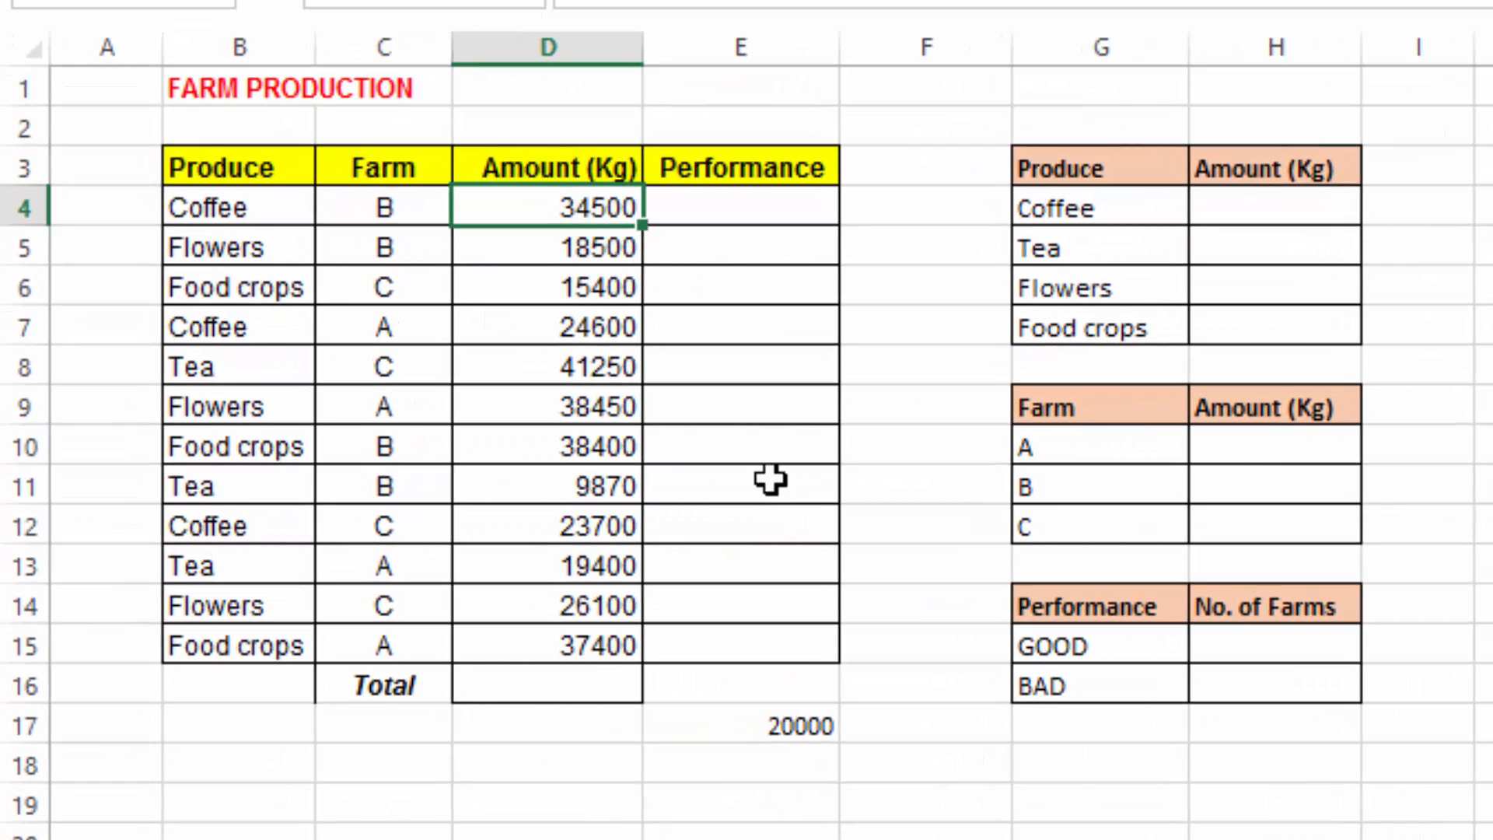
pyautogui.click(696, 207)
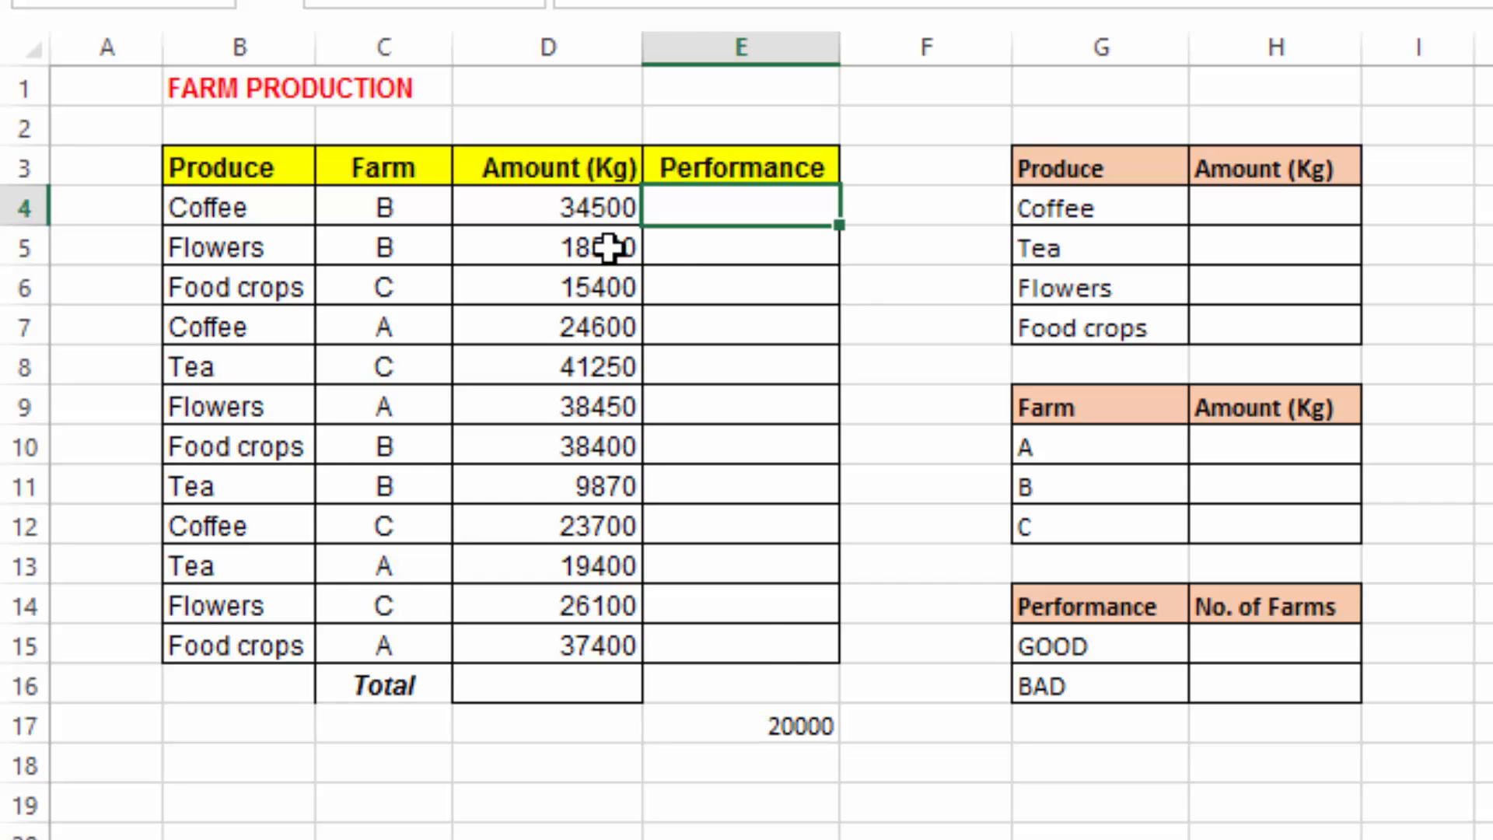
pyautogui.click(782, 726)
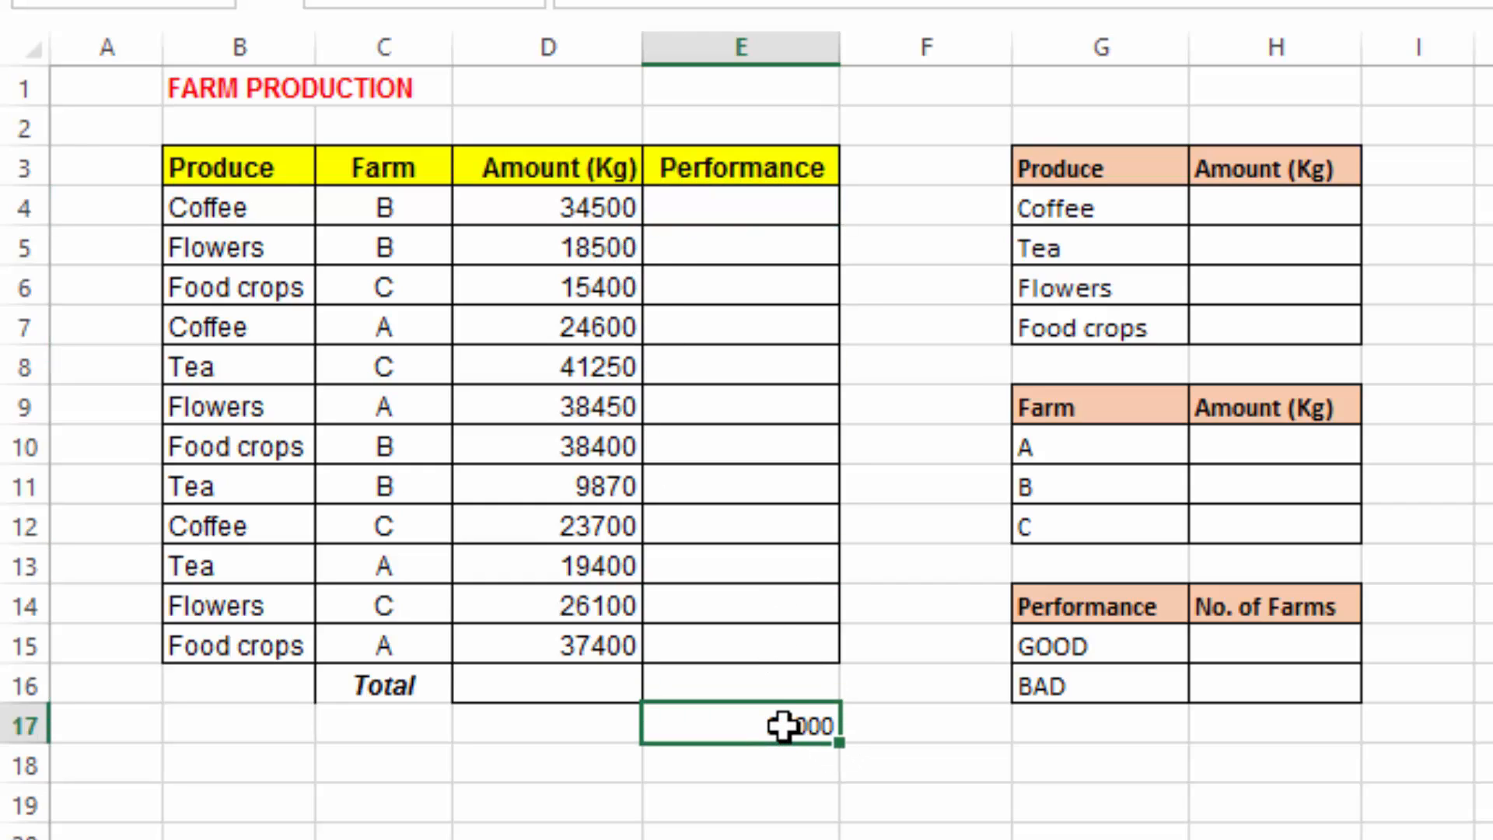
pyautogui.click(720, 207)
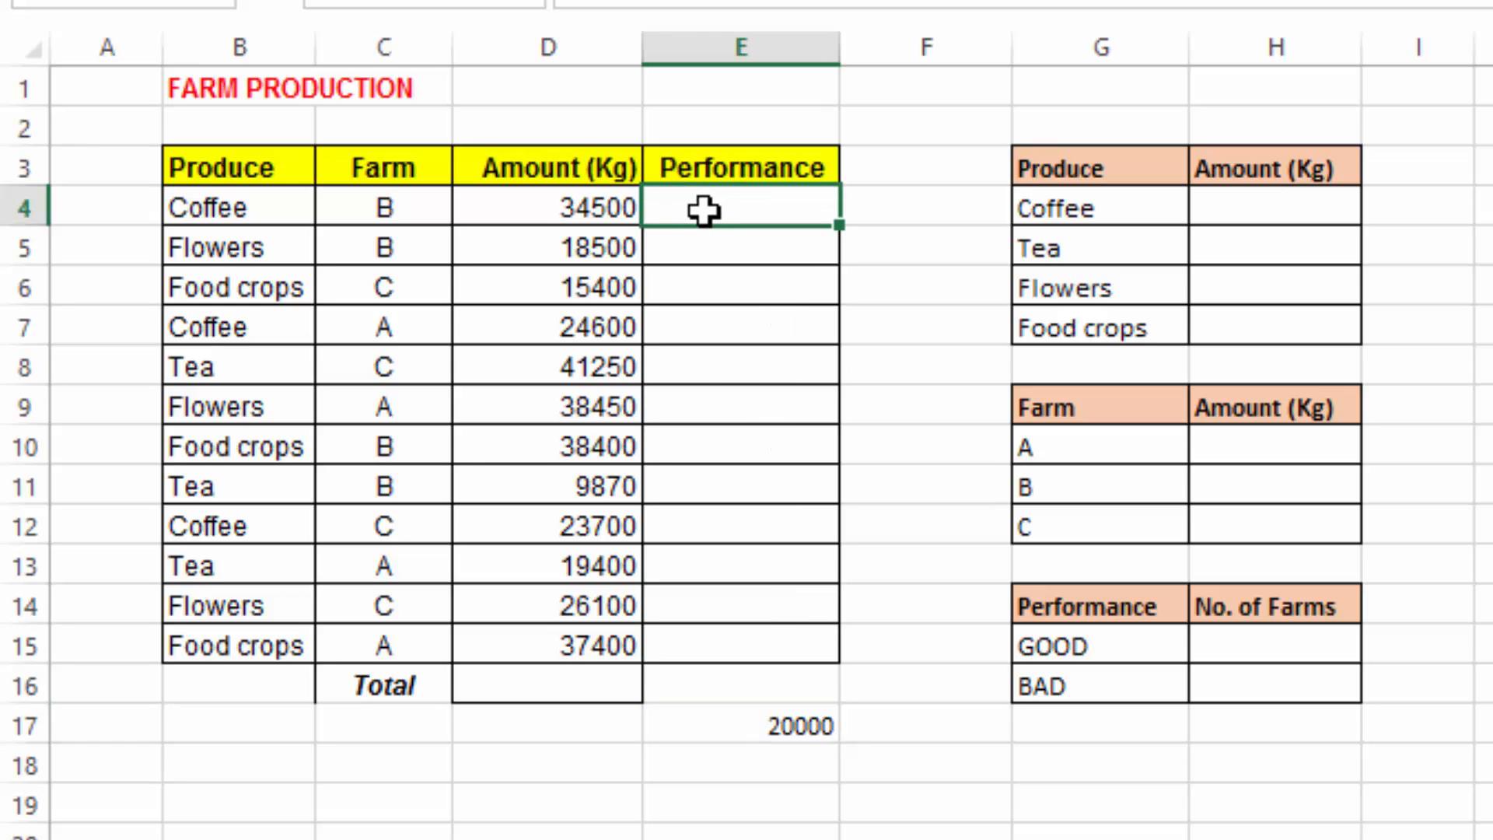
pyautogui.click(749, 377)
pyautogui.click(773, 720)
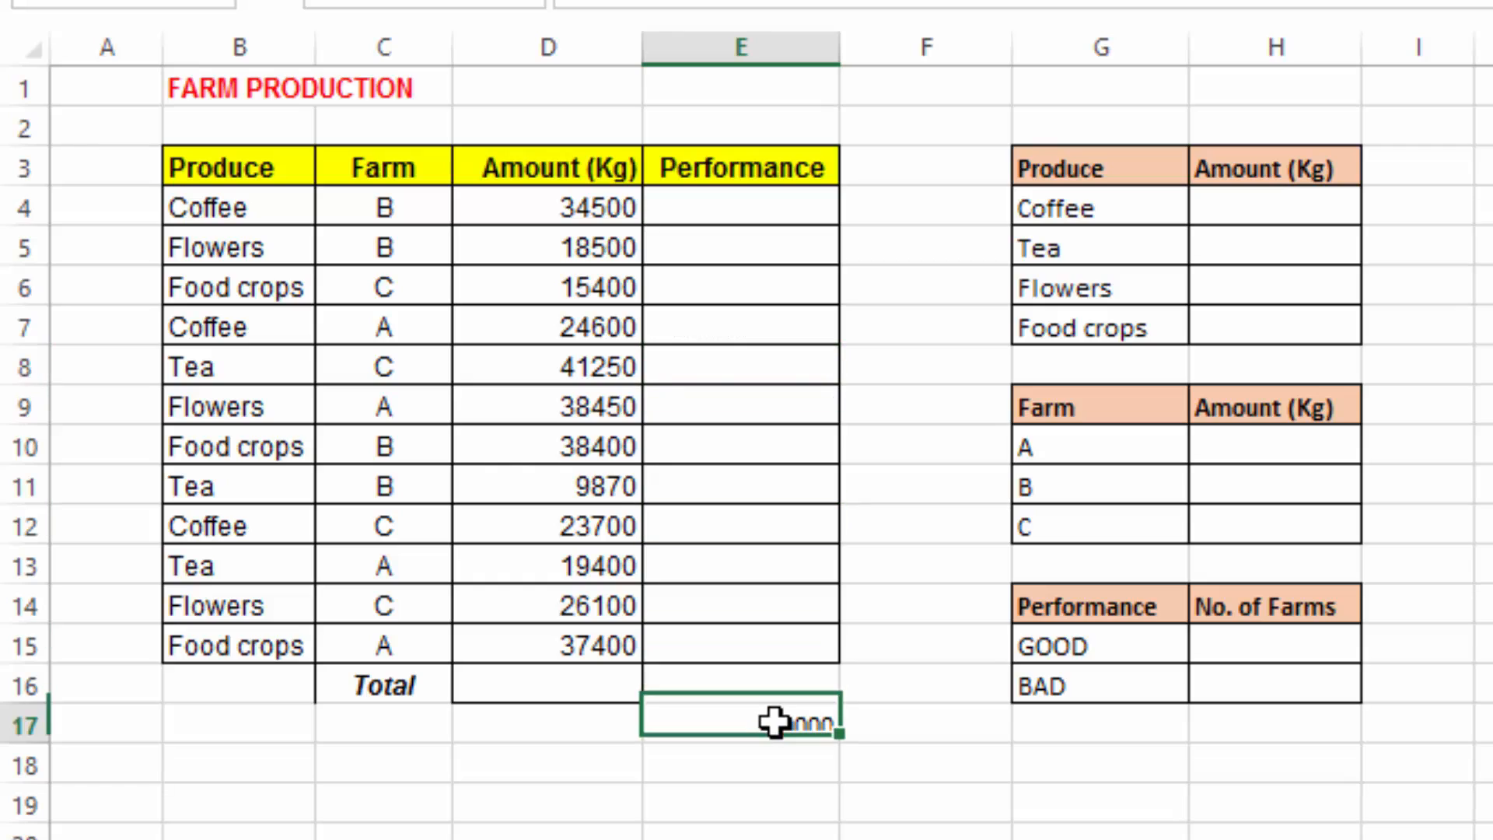
pyautogui.press('Delete')
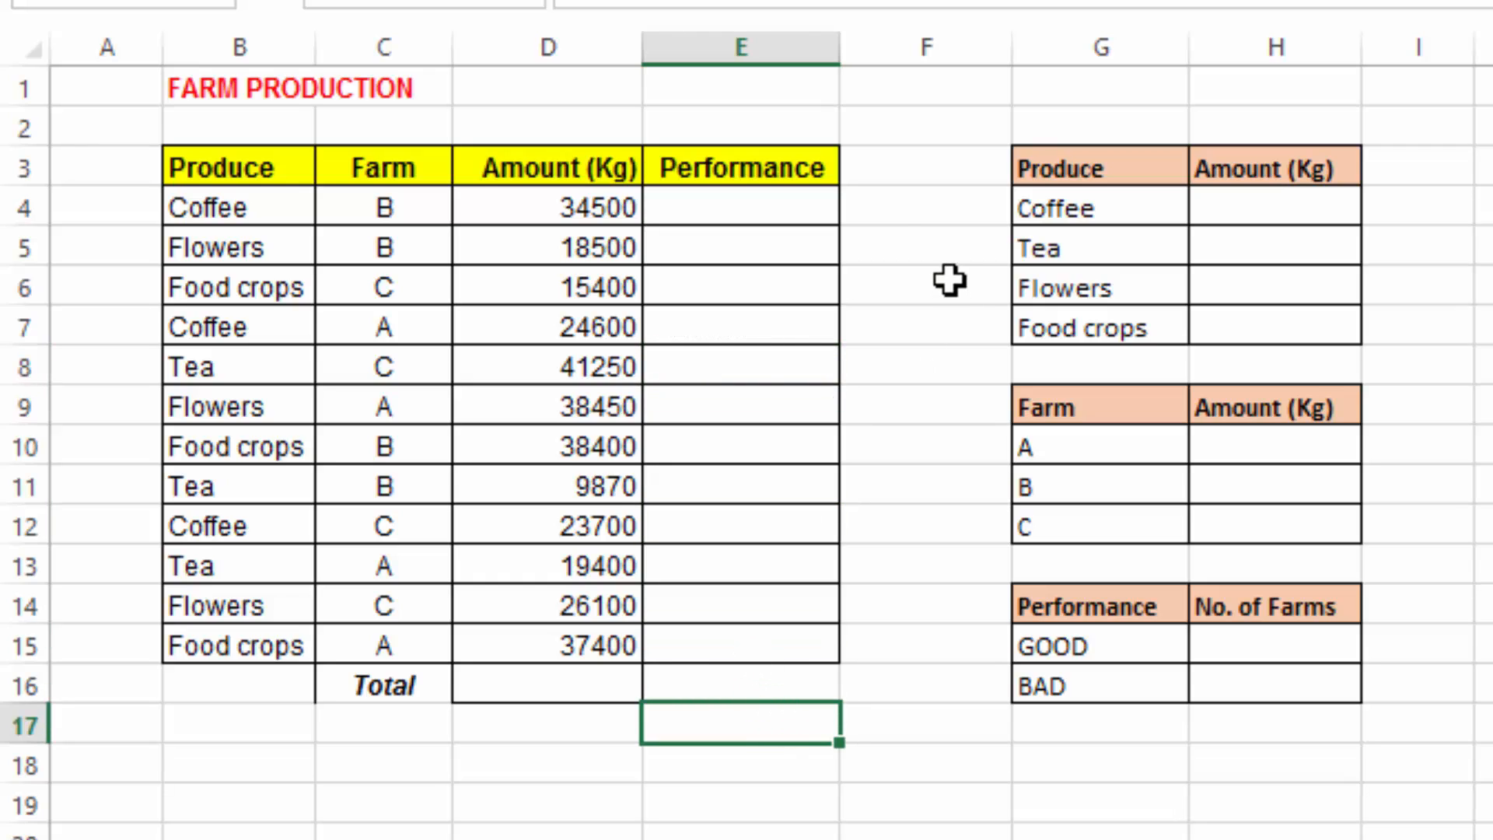
# - Enter the formula =IF(D4>=20000,"Good","Bad") in cell E4 to rate the first Coffee row's performance
pyautogui.click(923, 207)
pyautogui.click(724, 210)
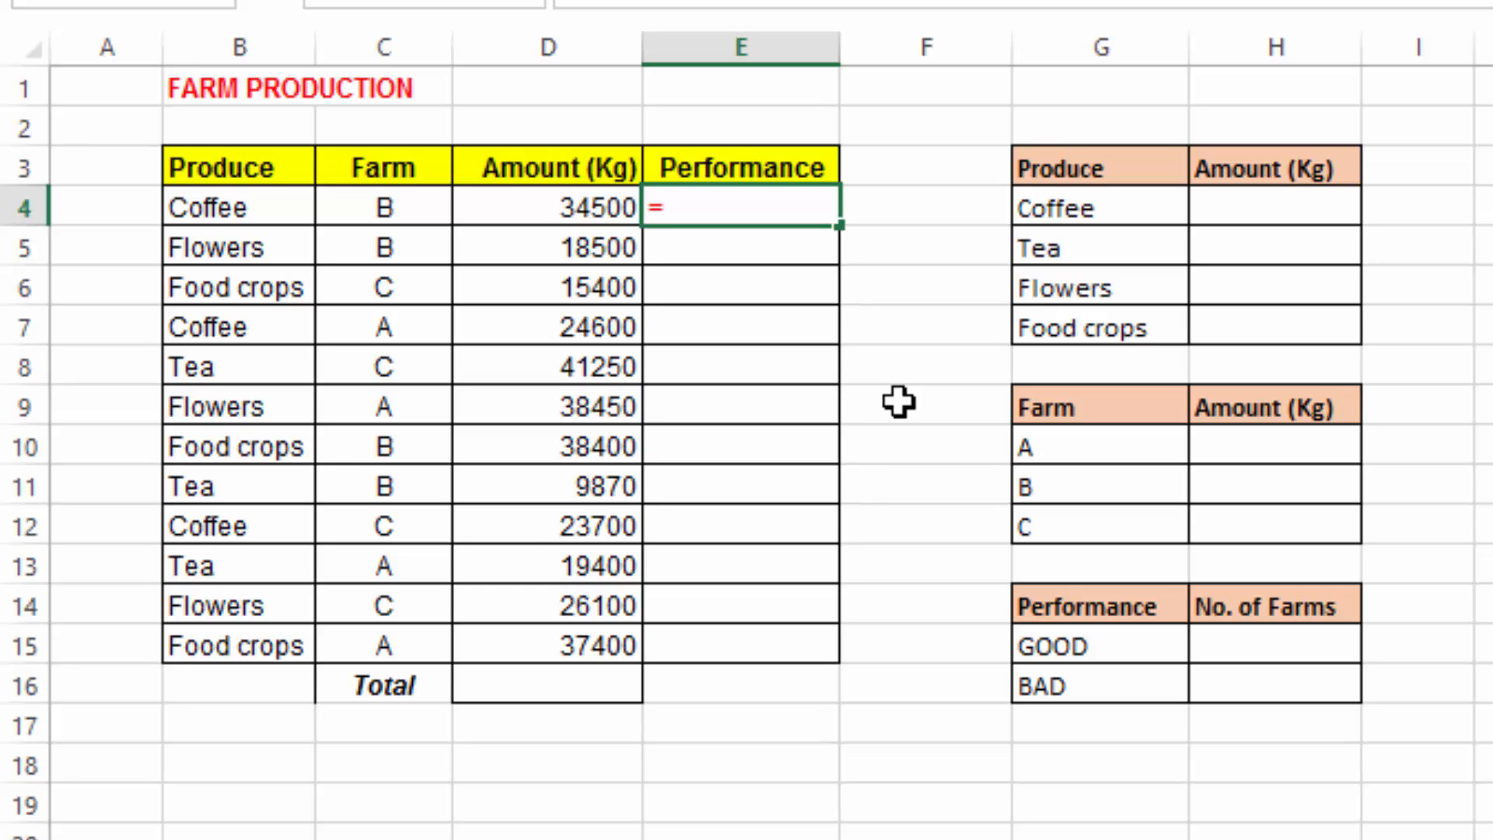
pyautogui.write('=IF')
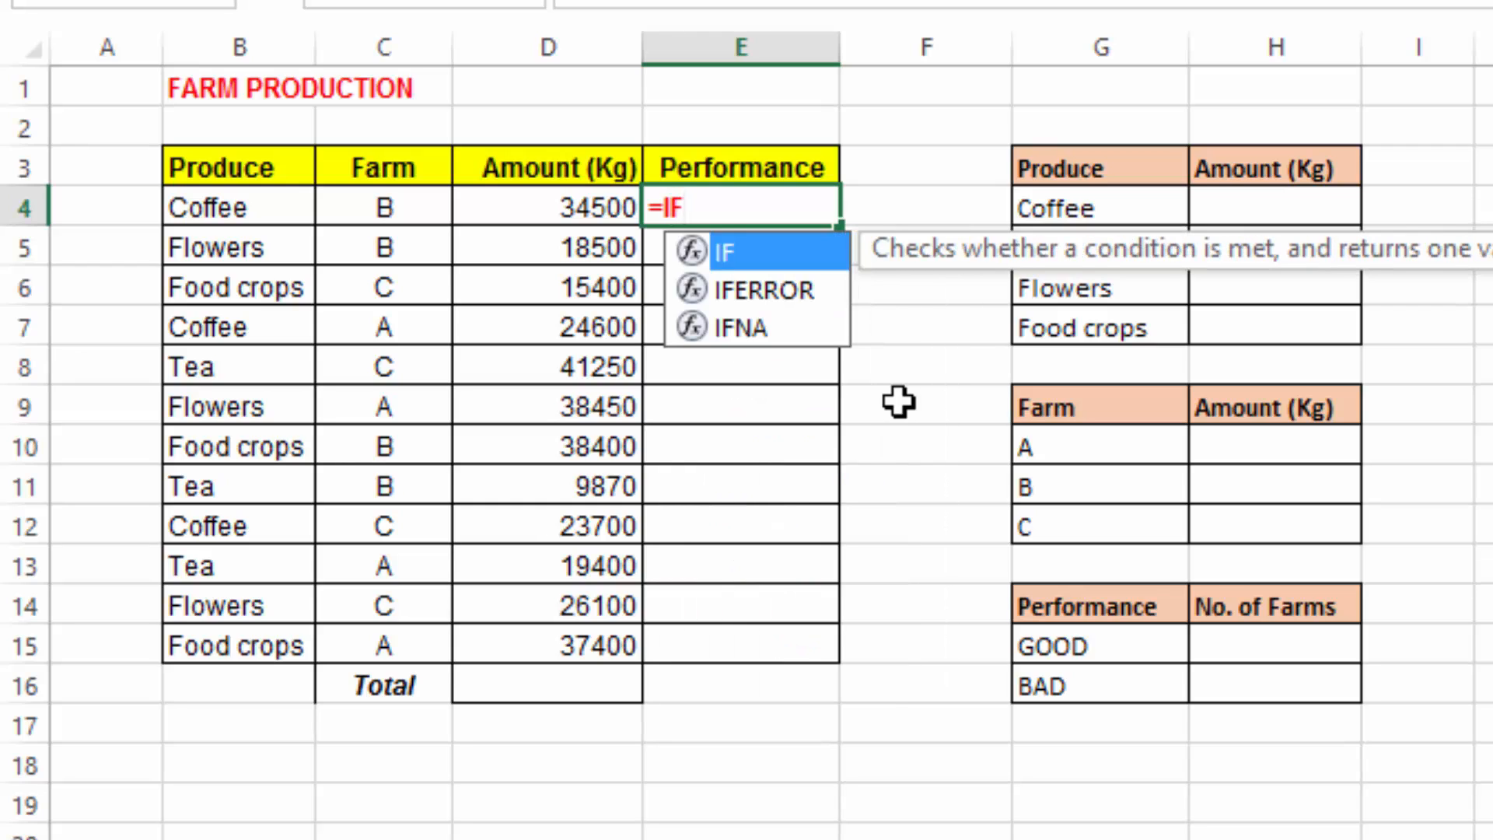
pyautogui.doubleClick(745, 250)
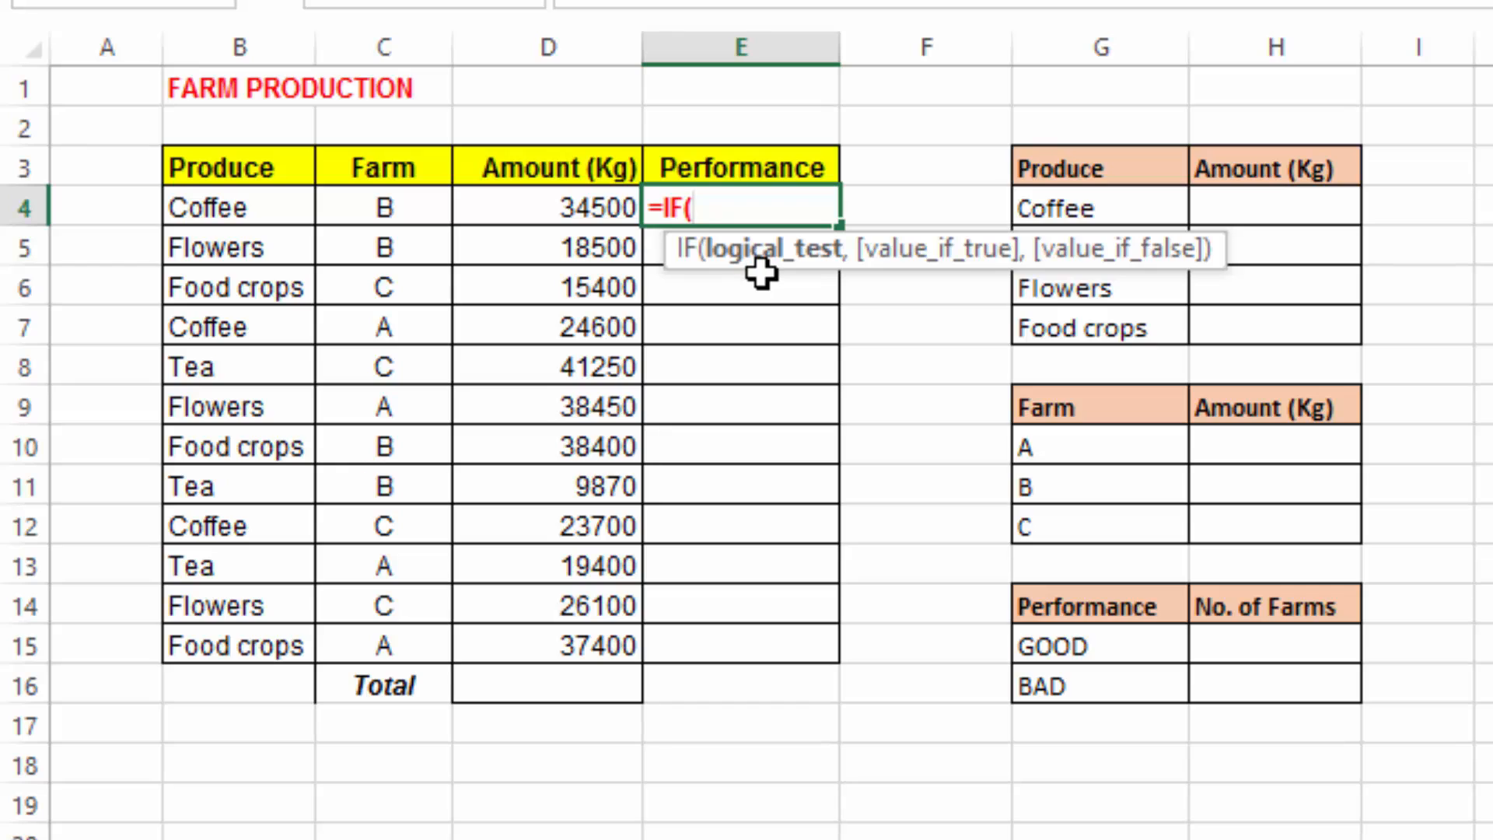
pyautogui.click(572, 205)
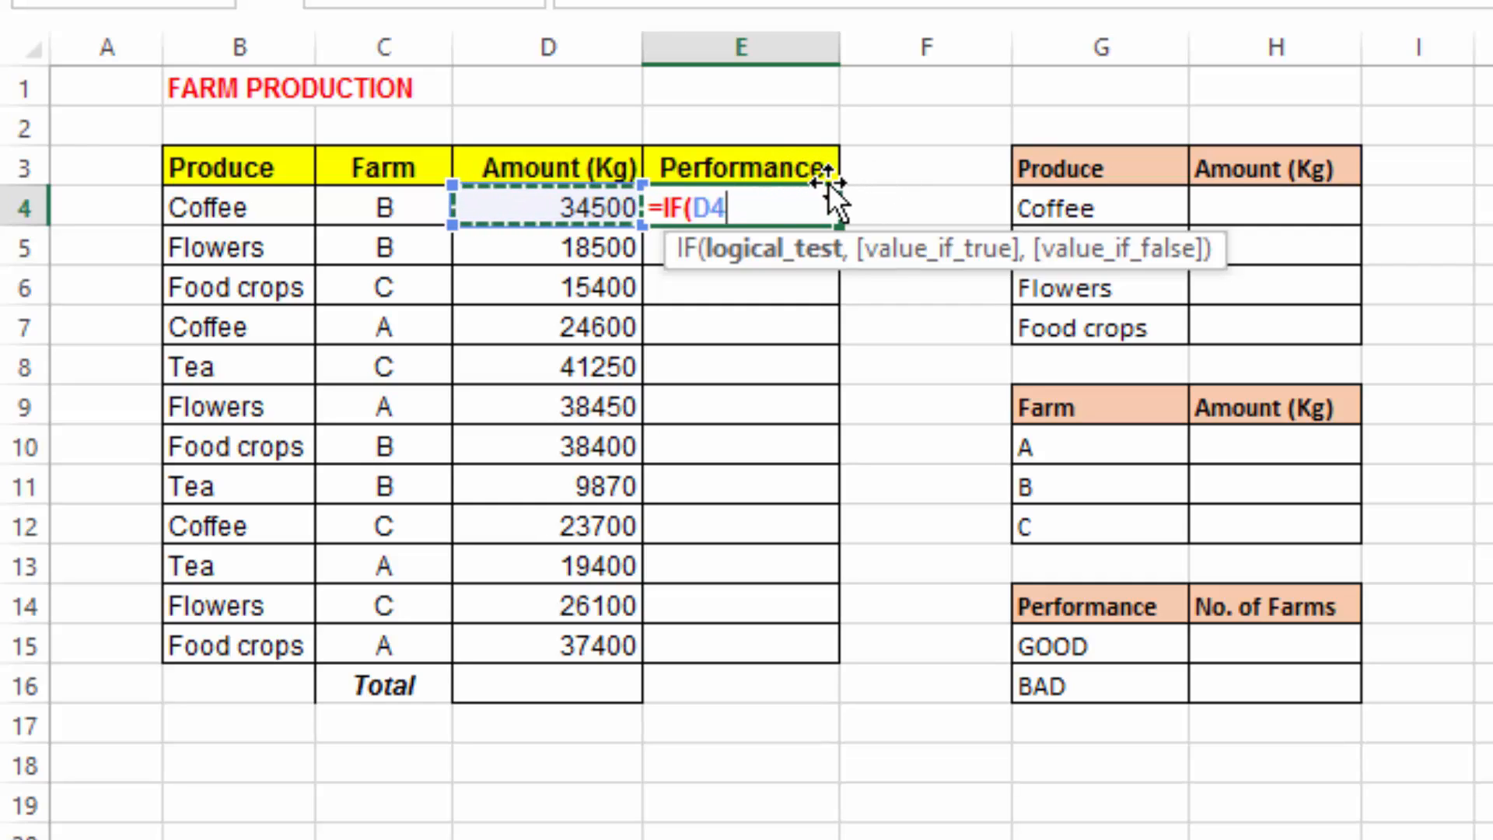
pyautogui.write('>=20000')
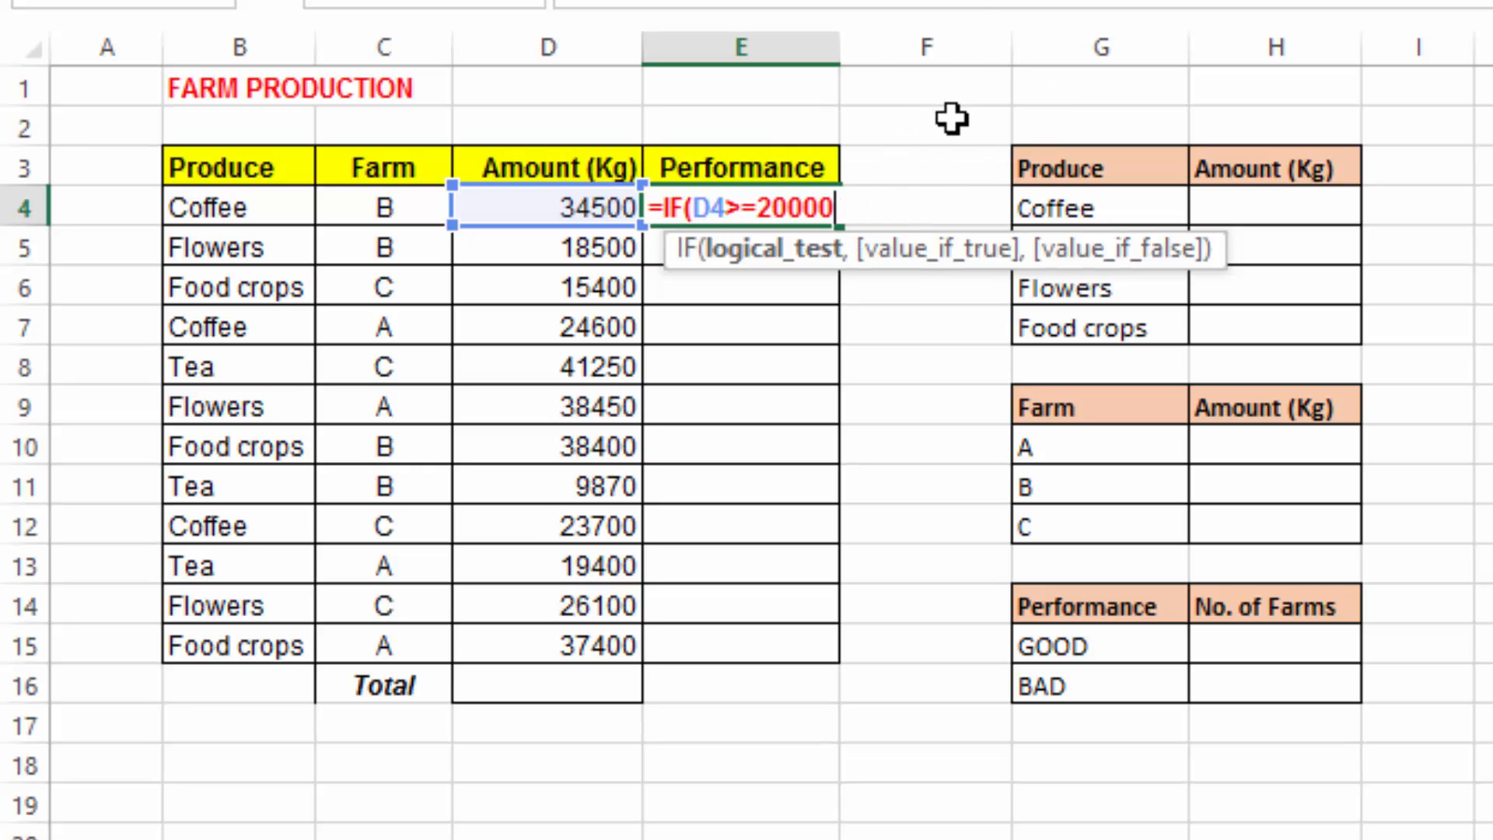
pyautogui.write(',')
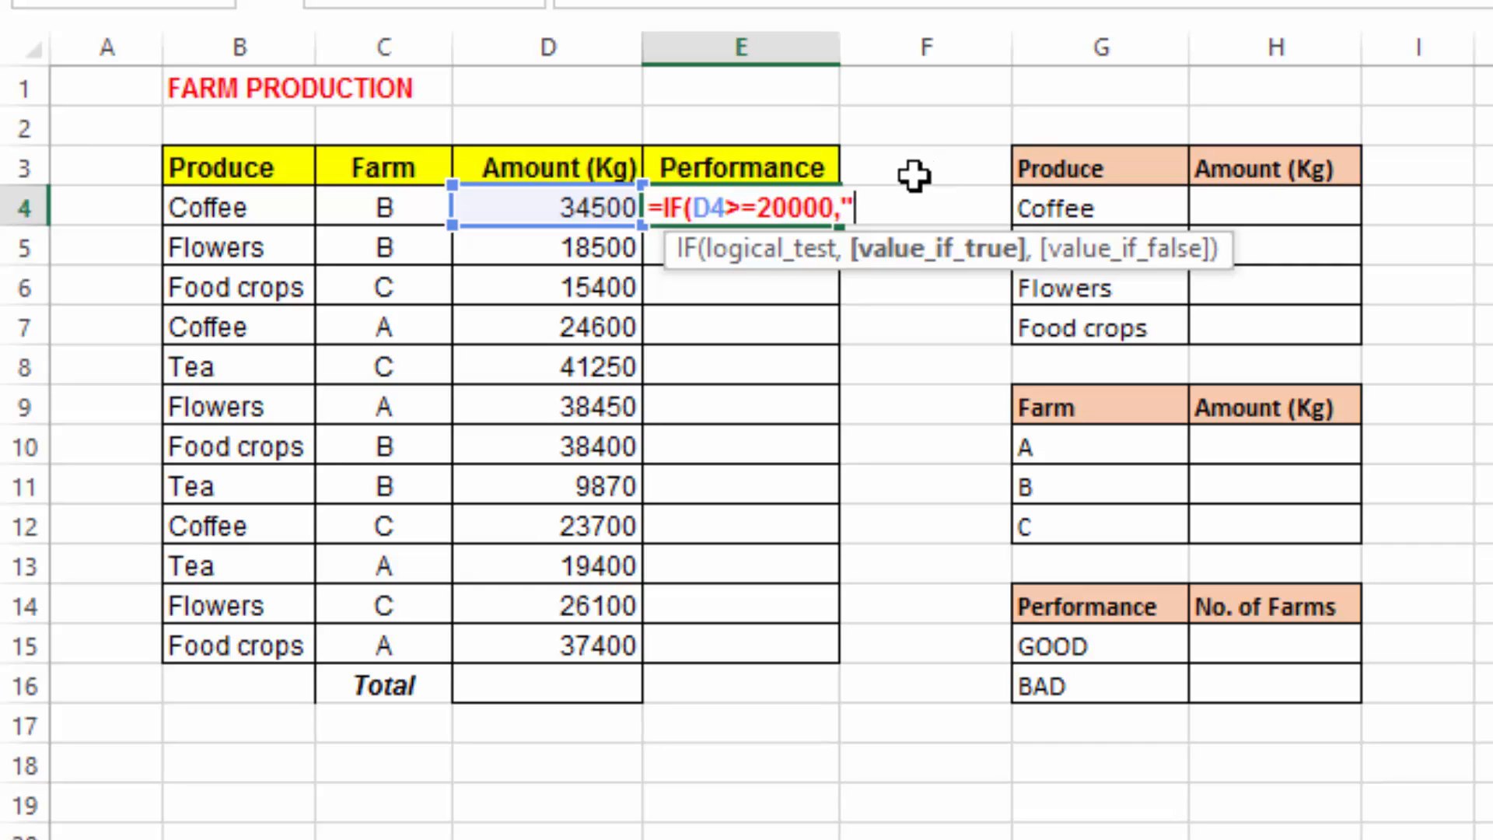
pyautogui.write('ood')
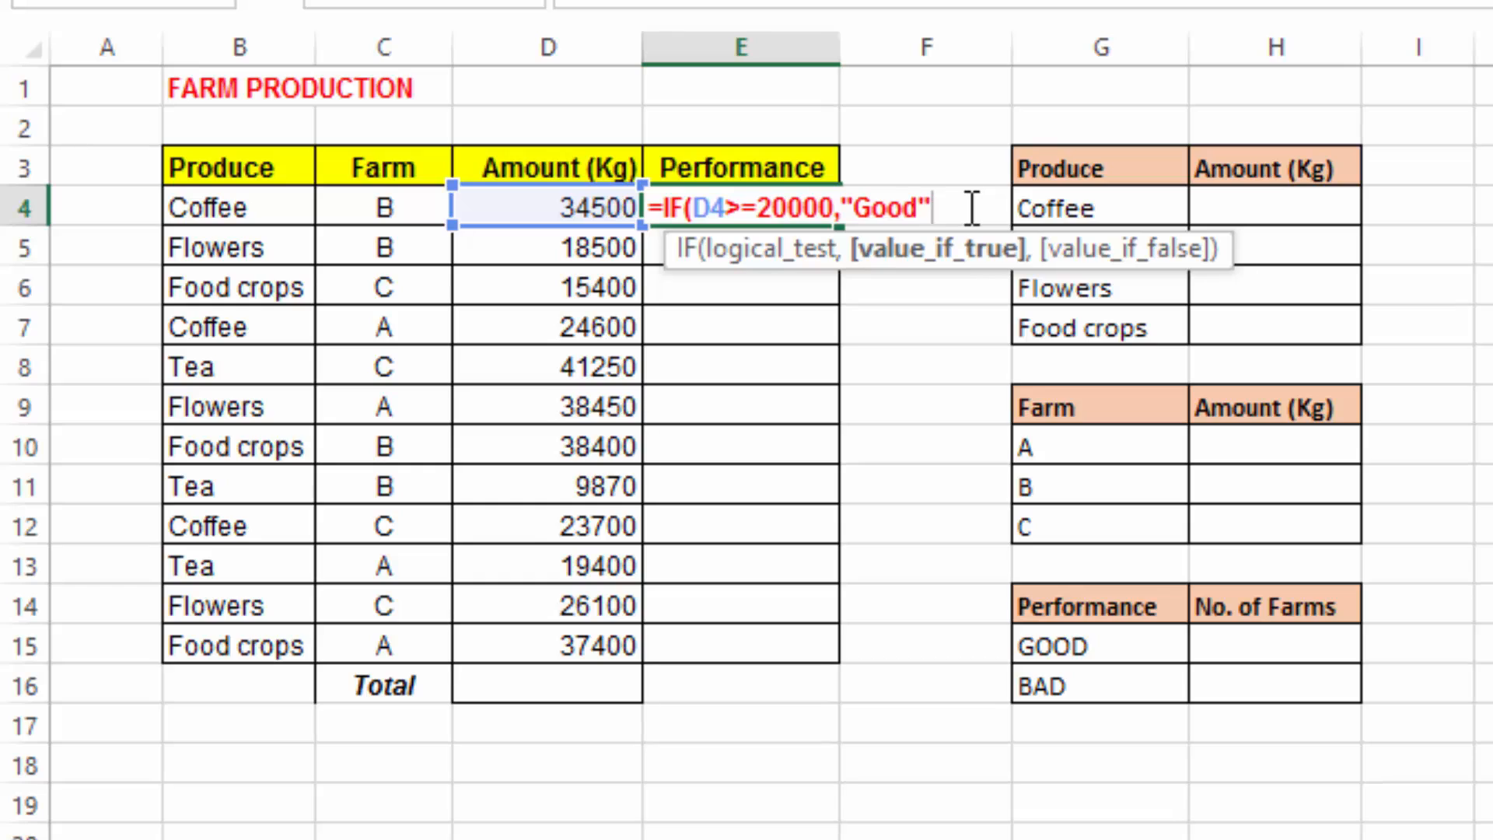
pyautogui.write(',')
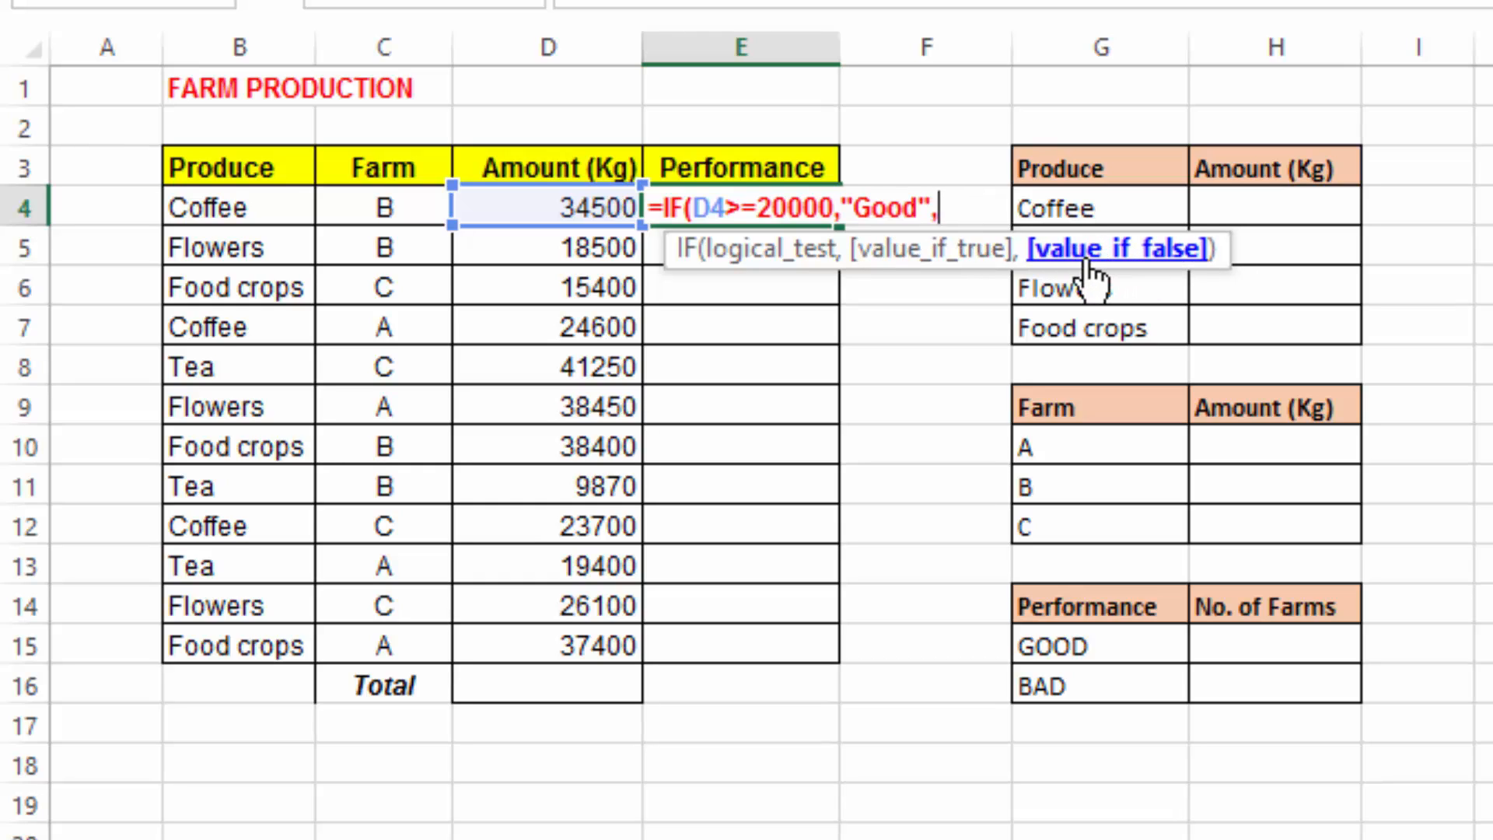
pyautogui.write('"Bad')
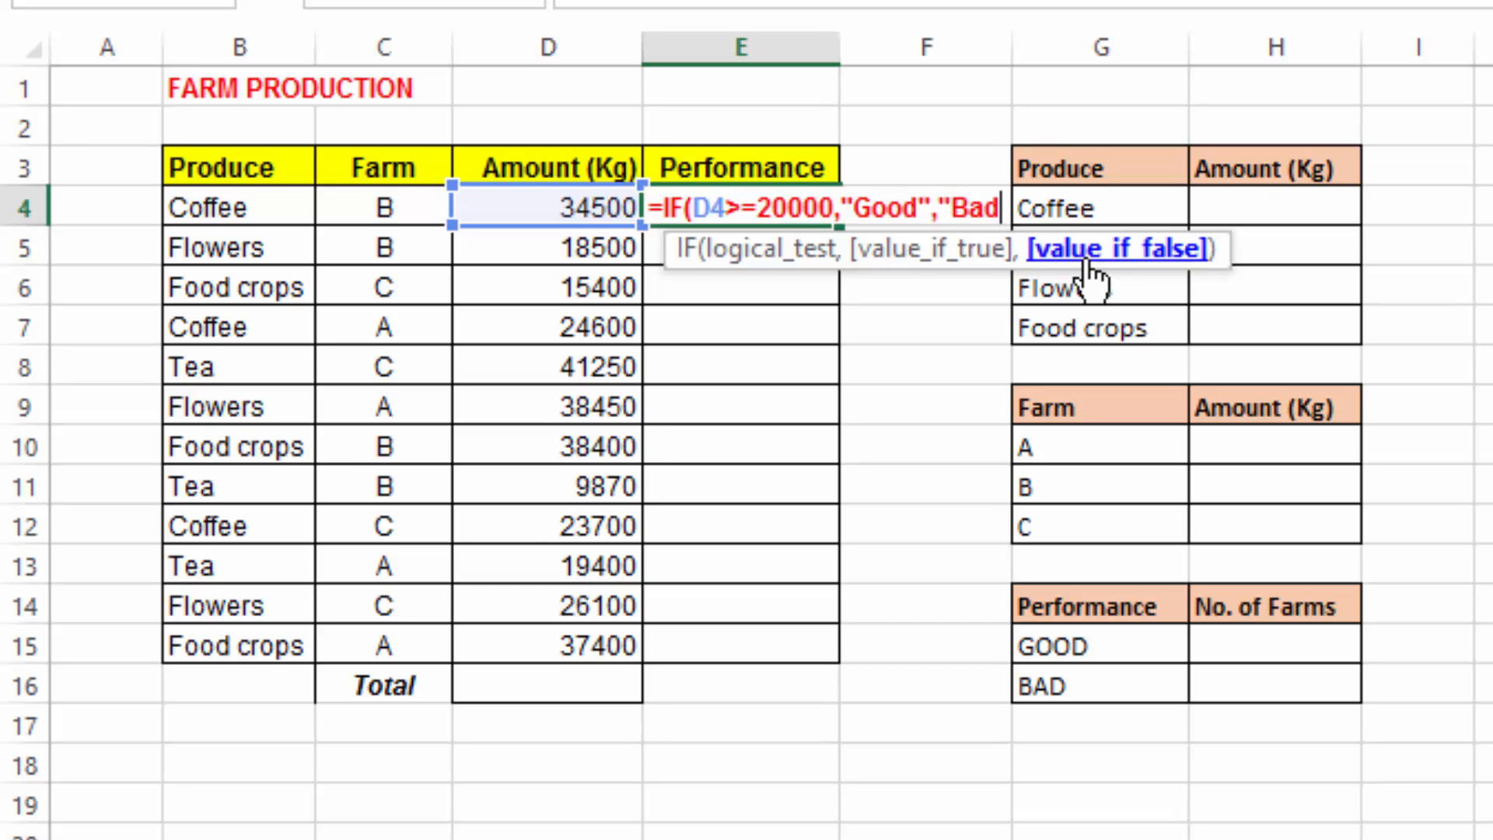
pyautogui.write('"')
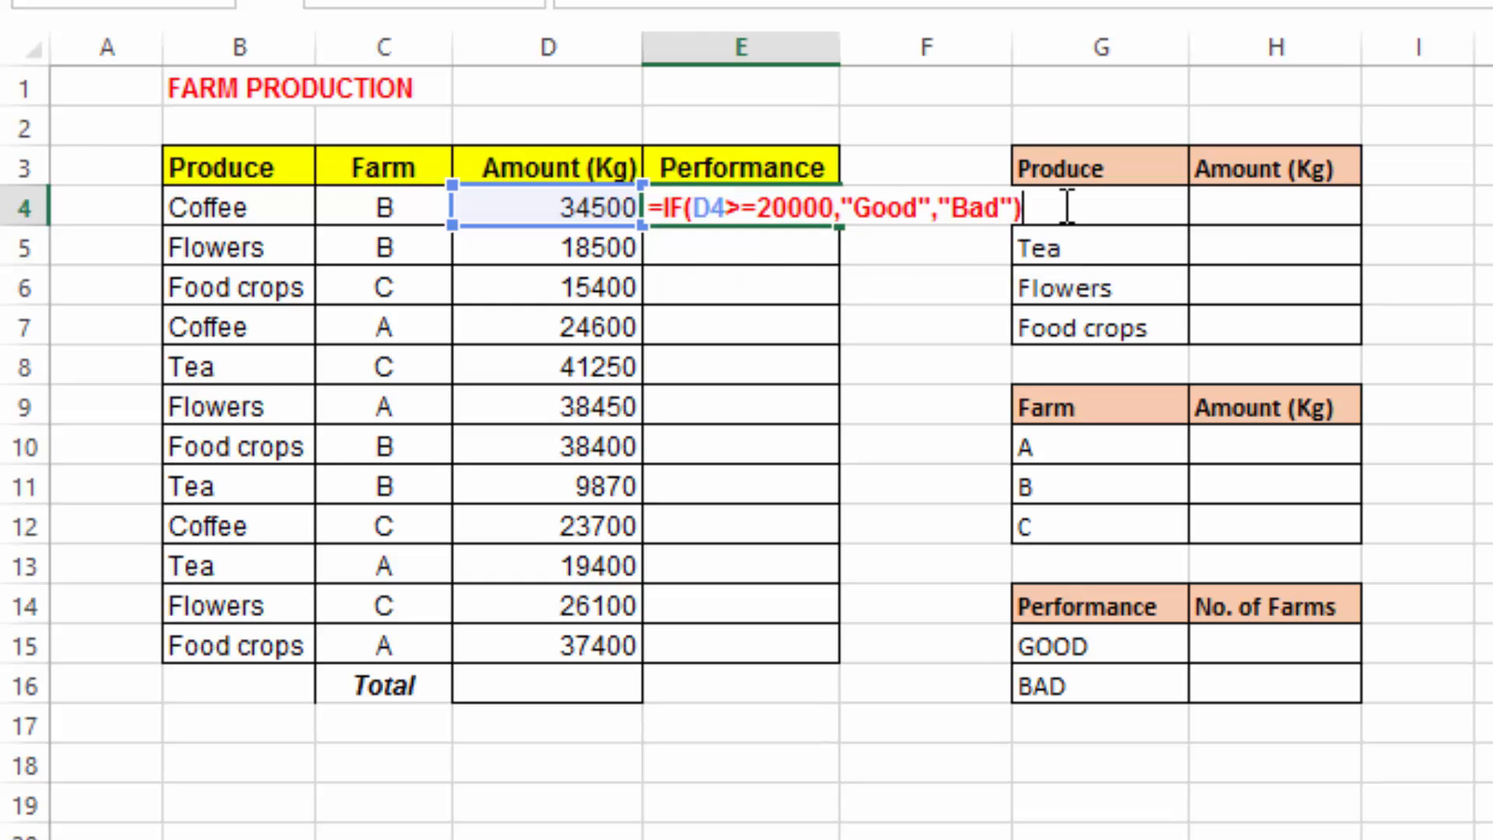
pyautogui.press('Return')
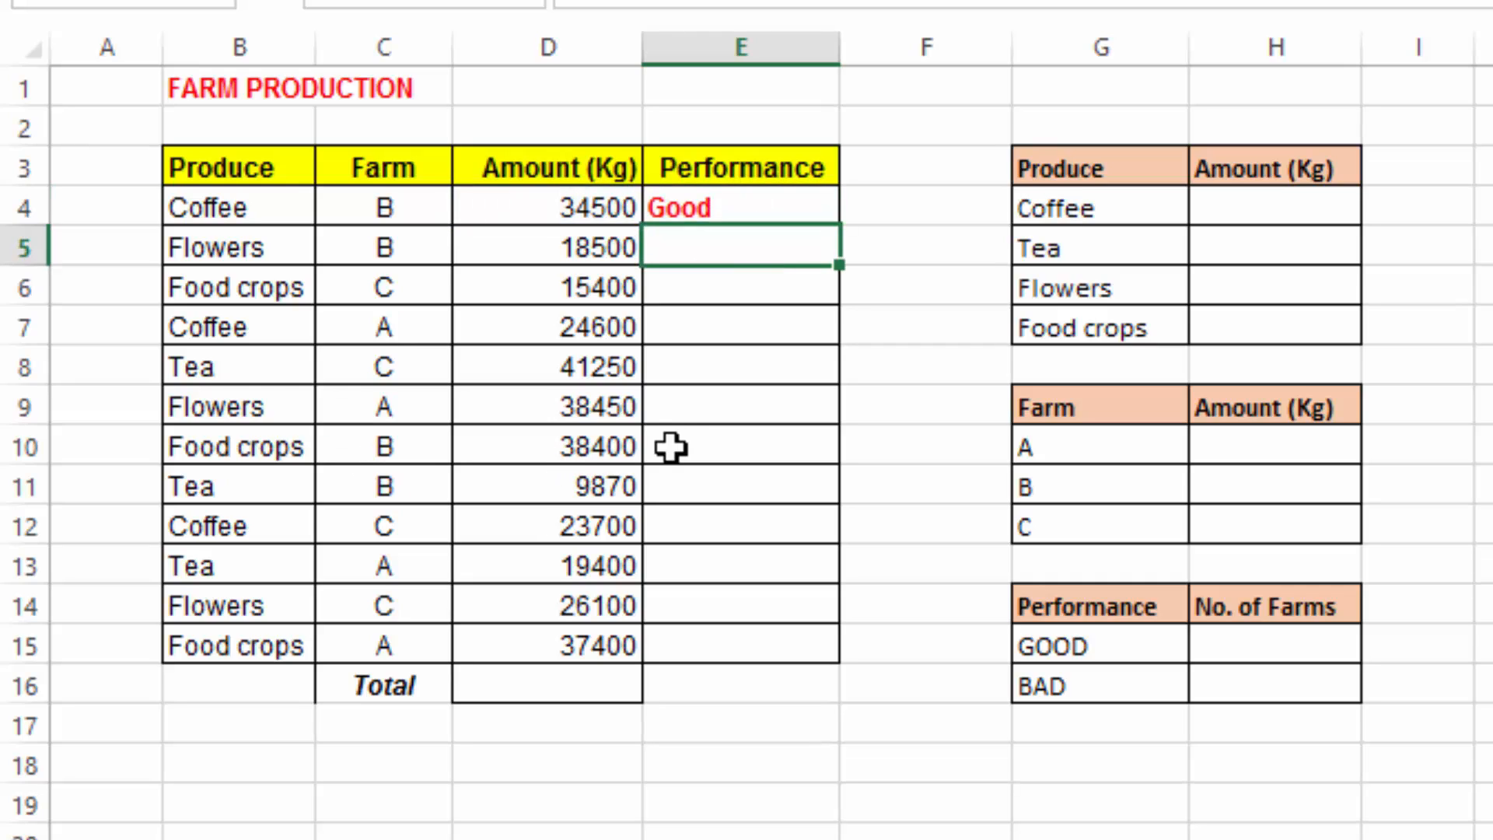
# - Enter the formula =IF(D5>=20000,"Good","Bad") in cell E5 to rate the first Flowers row's performance
pyautogui.click(671, 447)
pyautogui.click(722, 243)
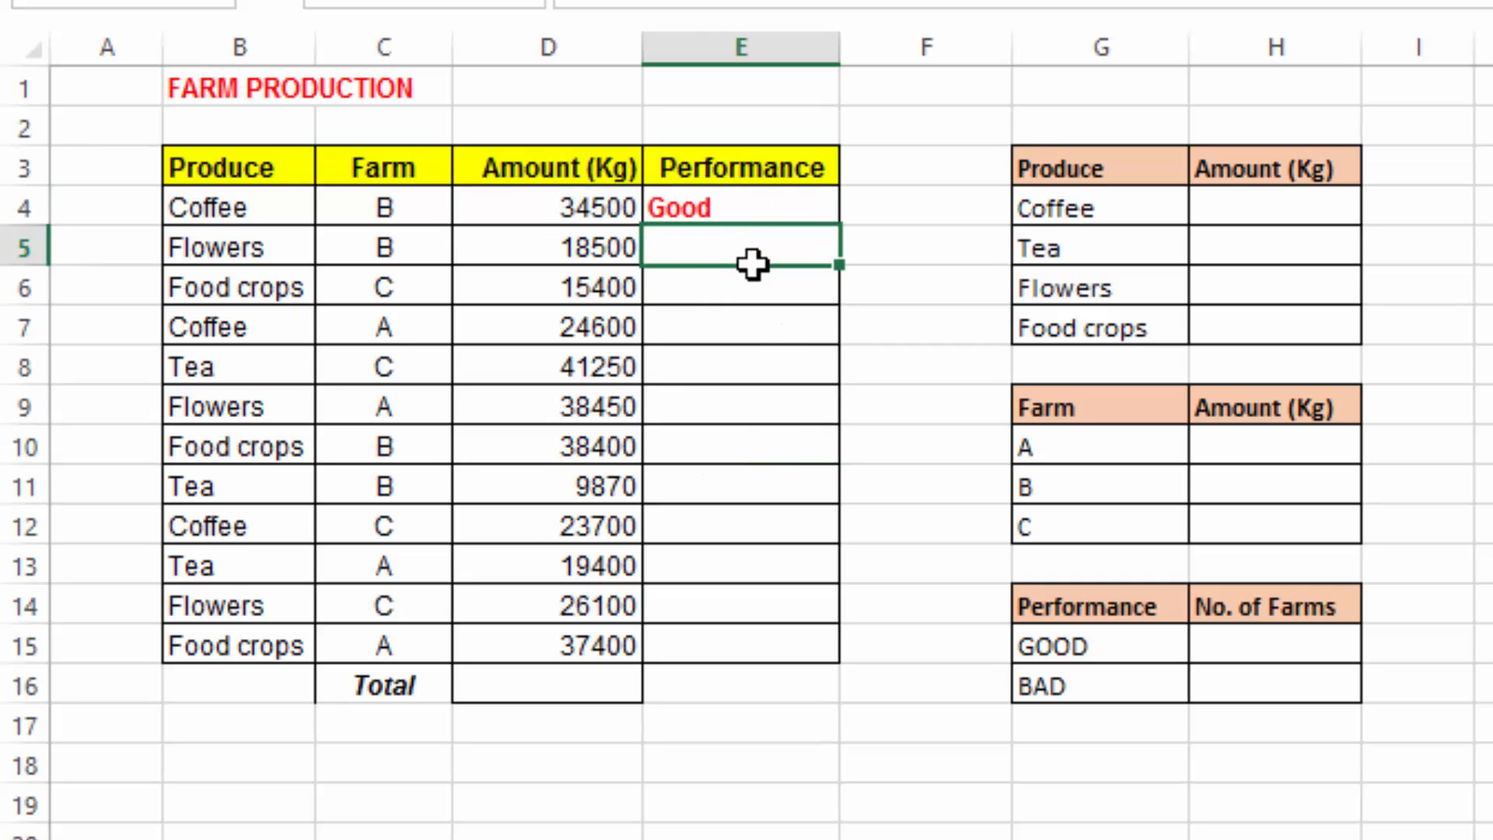
pyautogui.write('=')
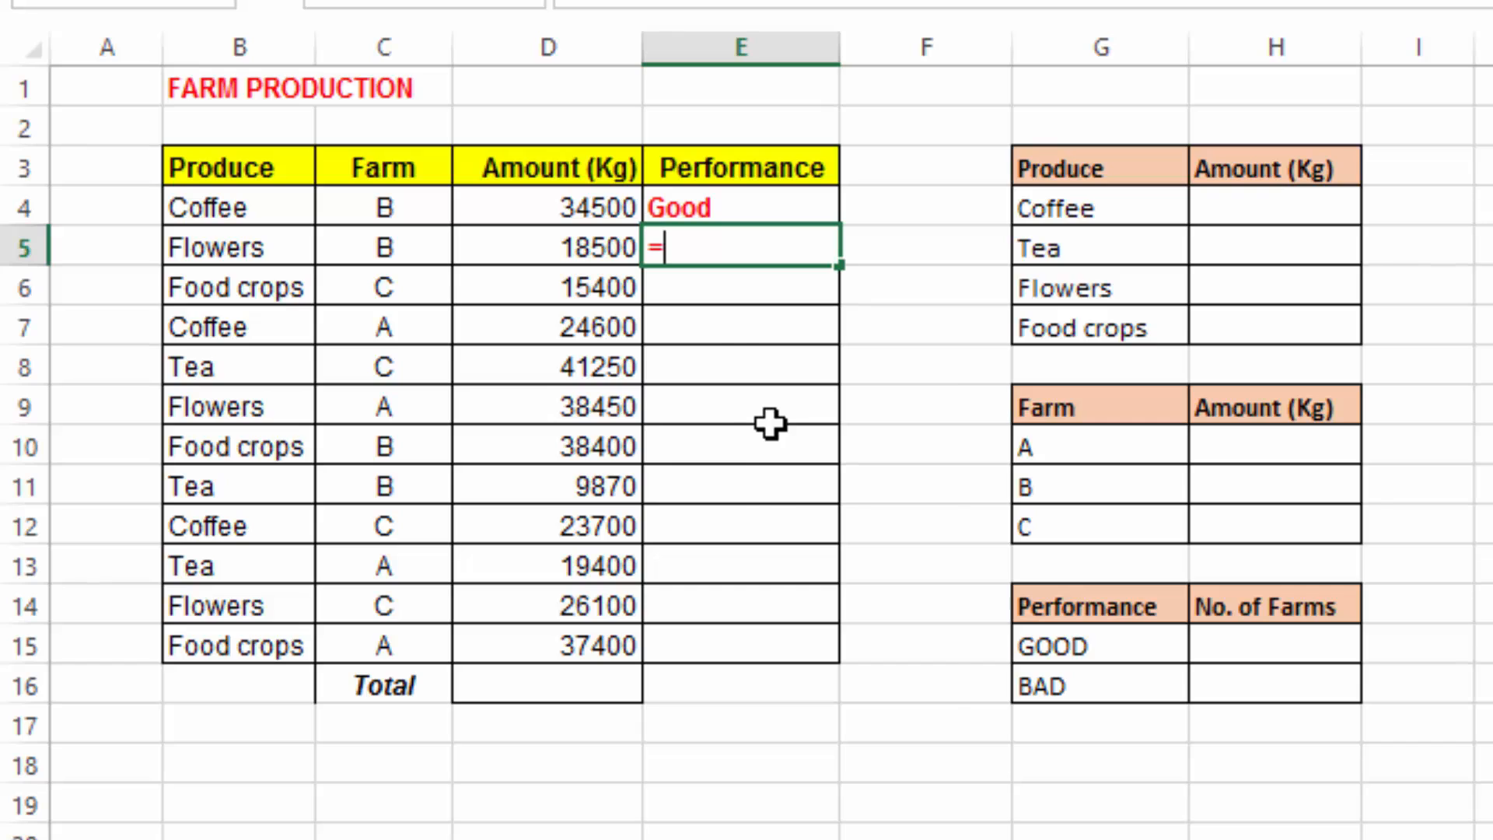
pyautogui.write('f')
pyautogui.press('BackSpace')
pyautogui.write('if')
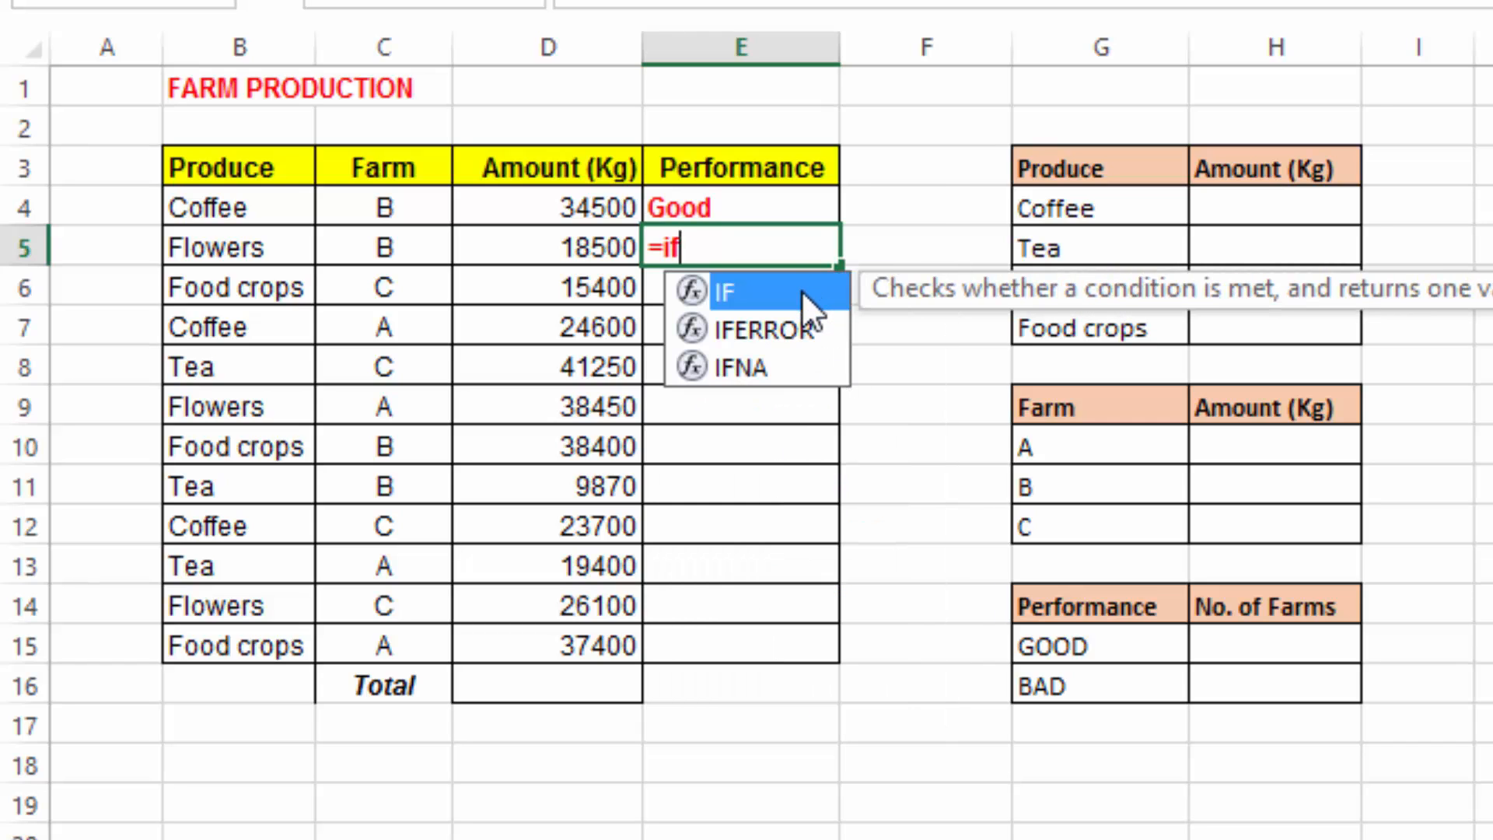
pyautogui.doubleClick(801, 290)
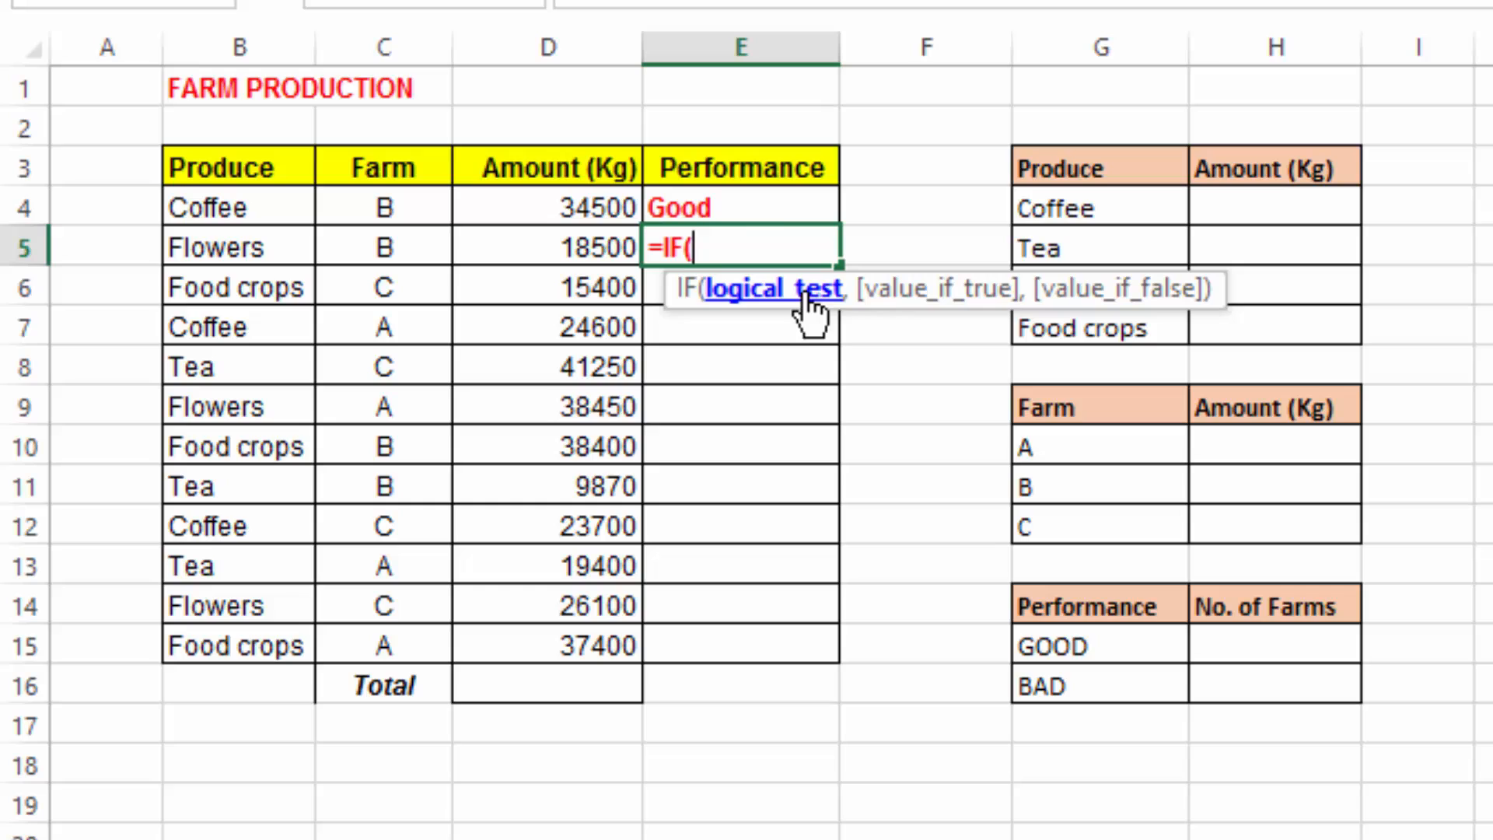
pyautogui.click(570, 245)
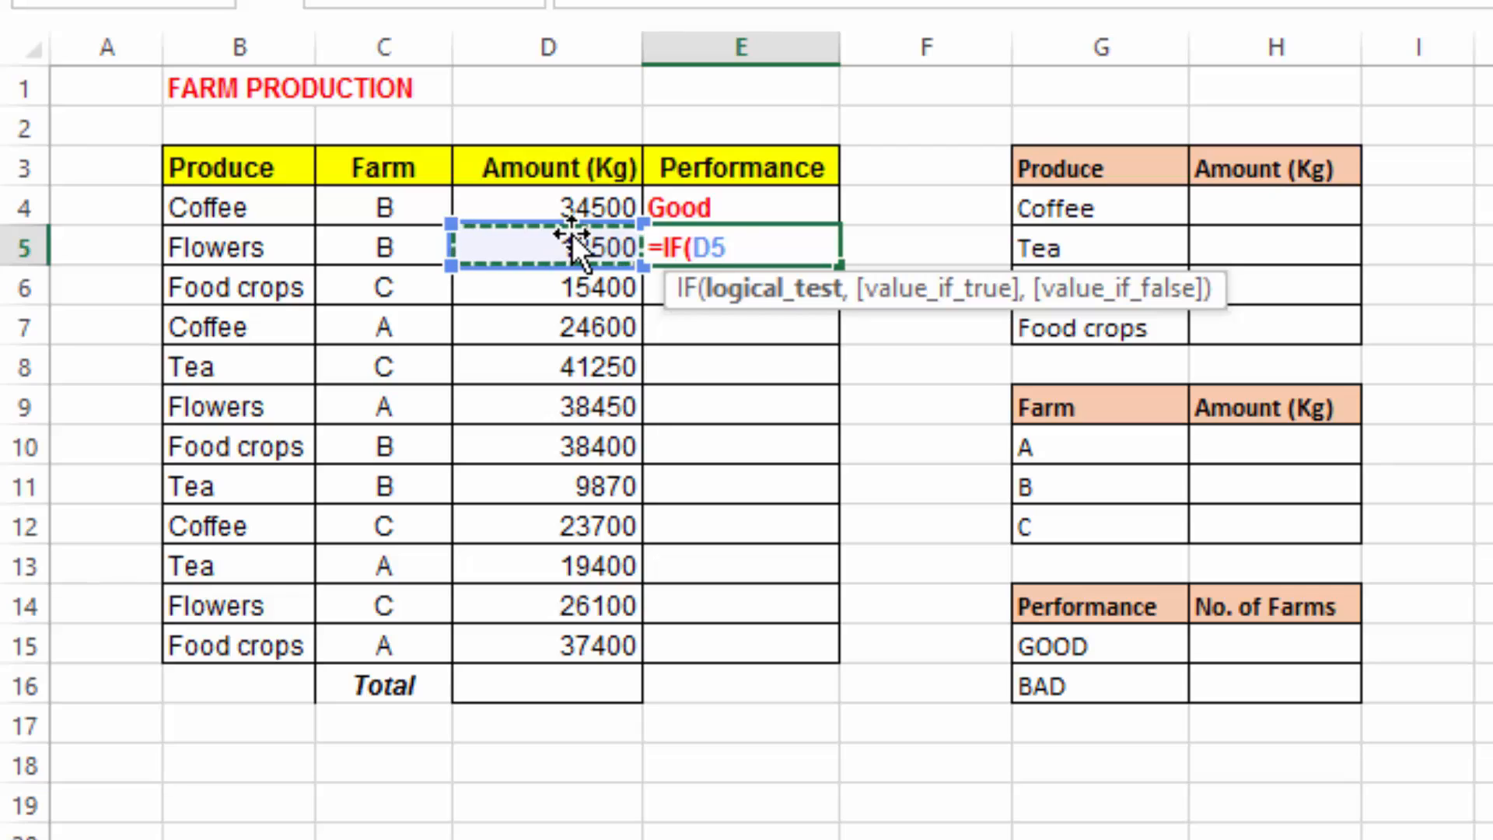
pyautogui.write('>=')
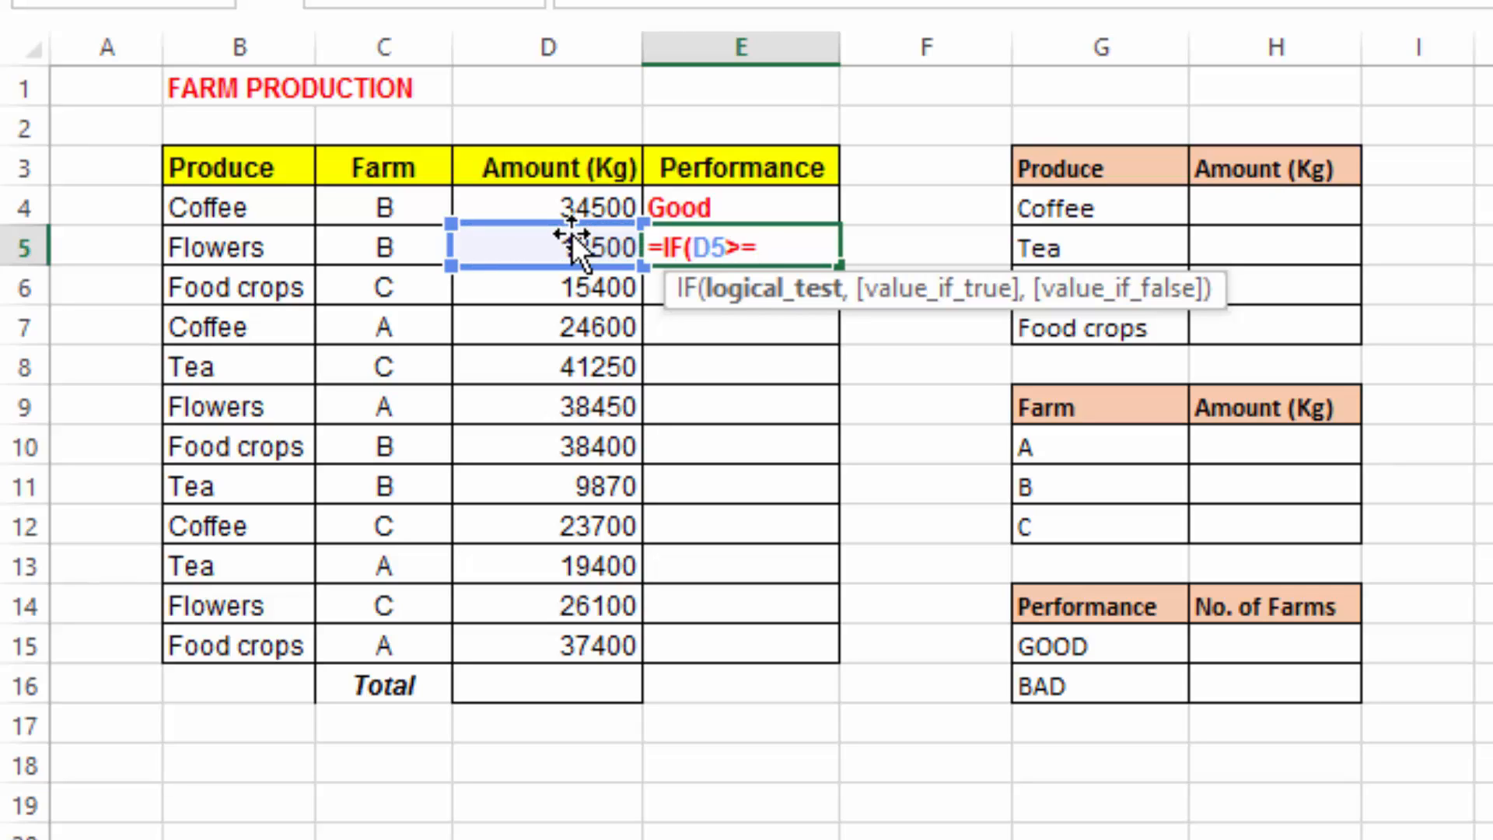
pyautogui.write('2000')
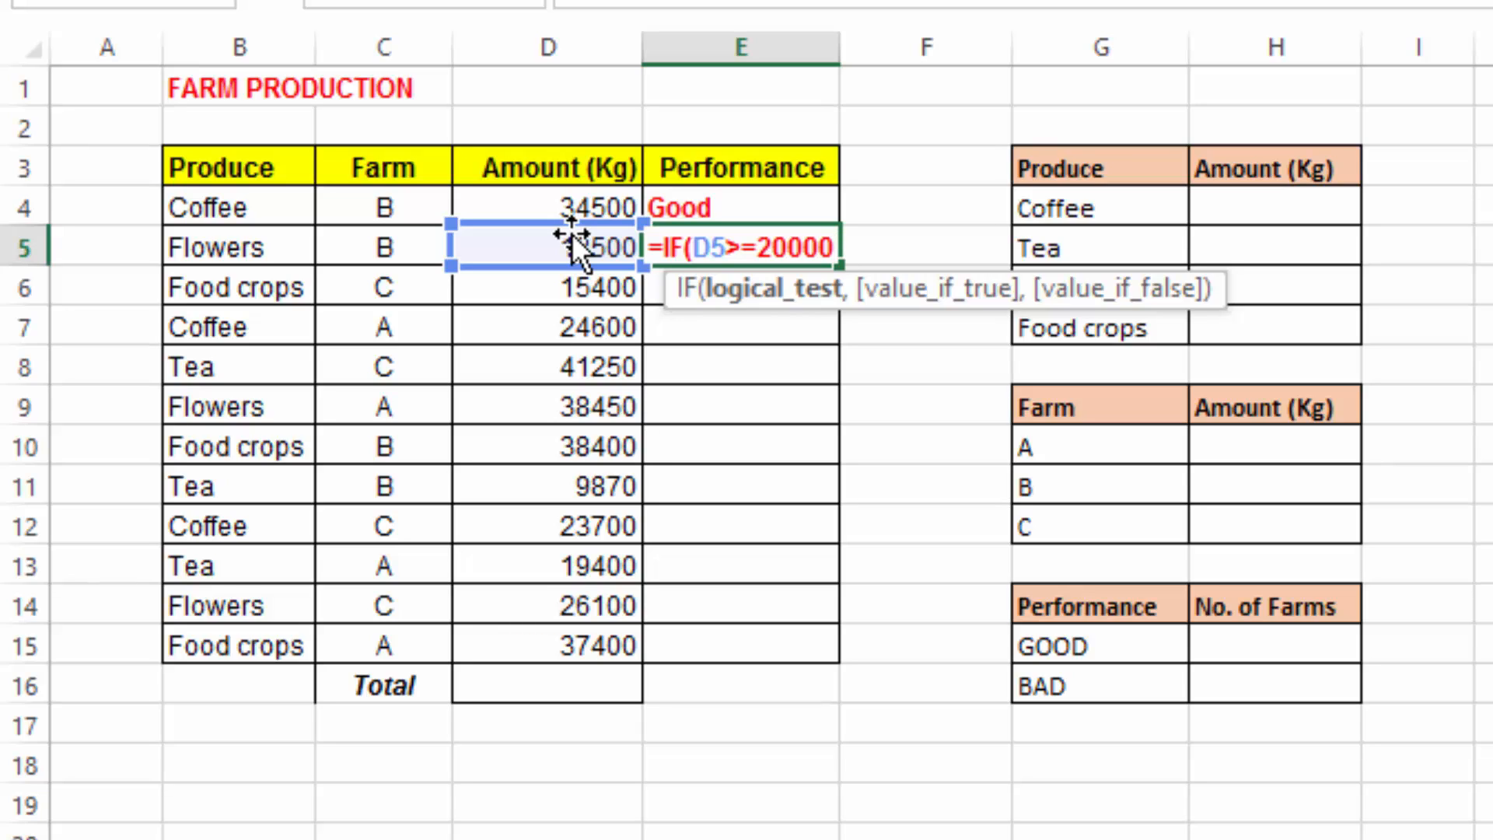
pyautogui.write('0,"Good')
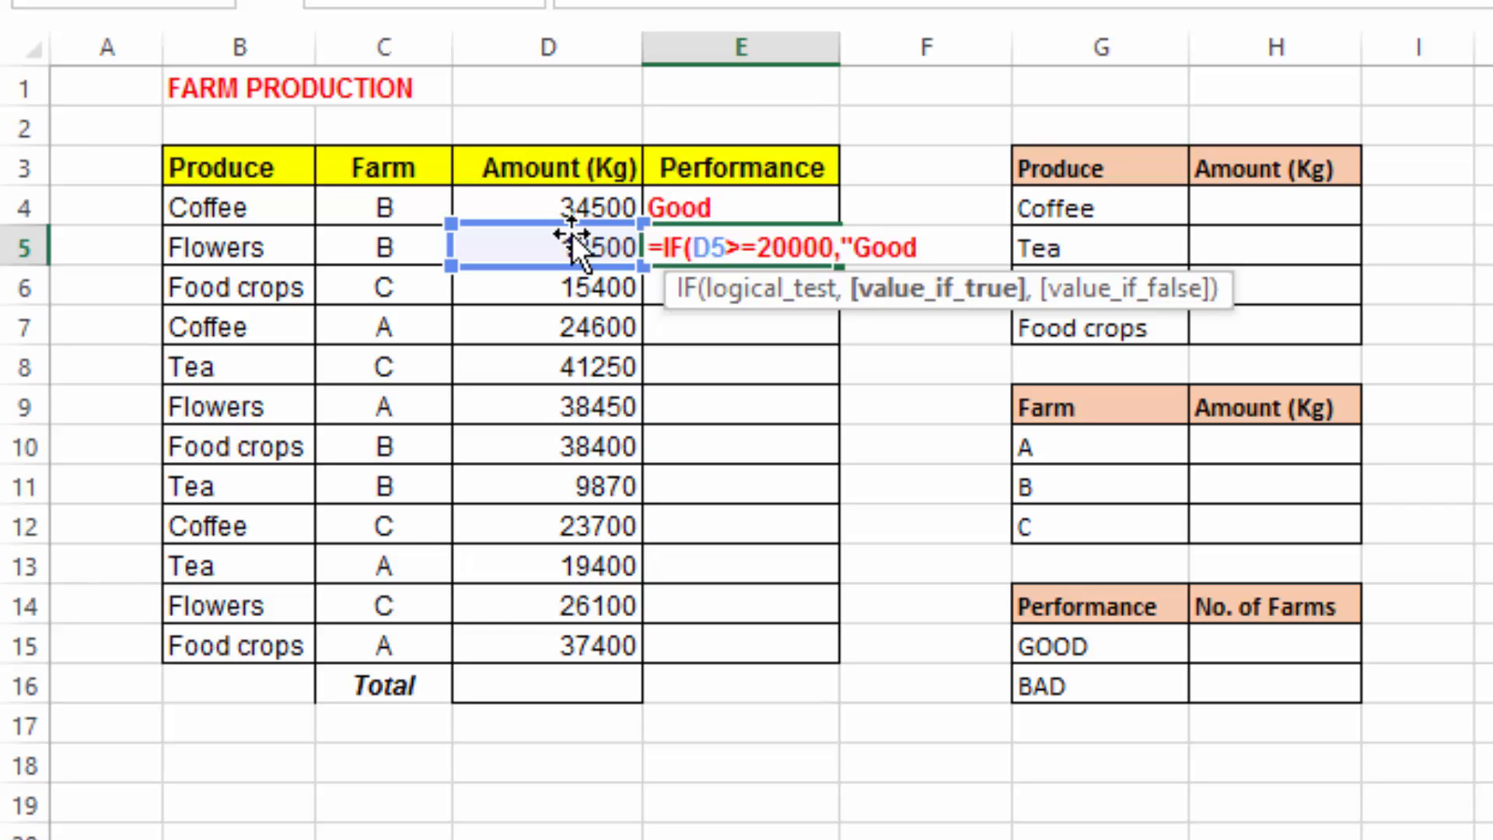
pyautogui.write('","Bad')
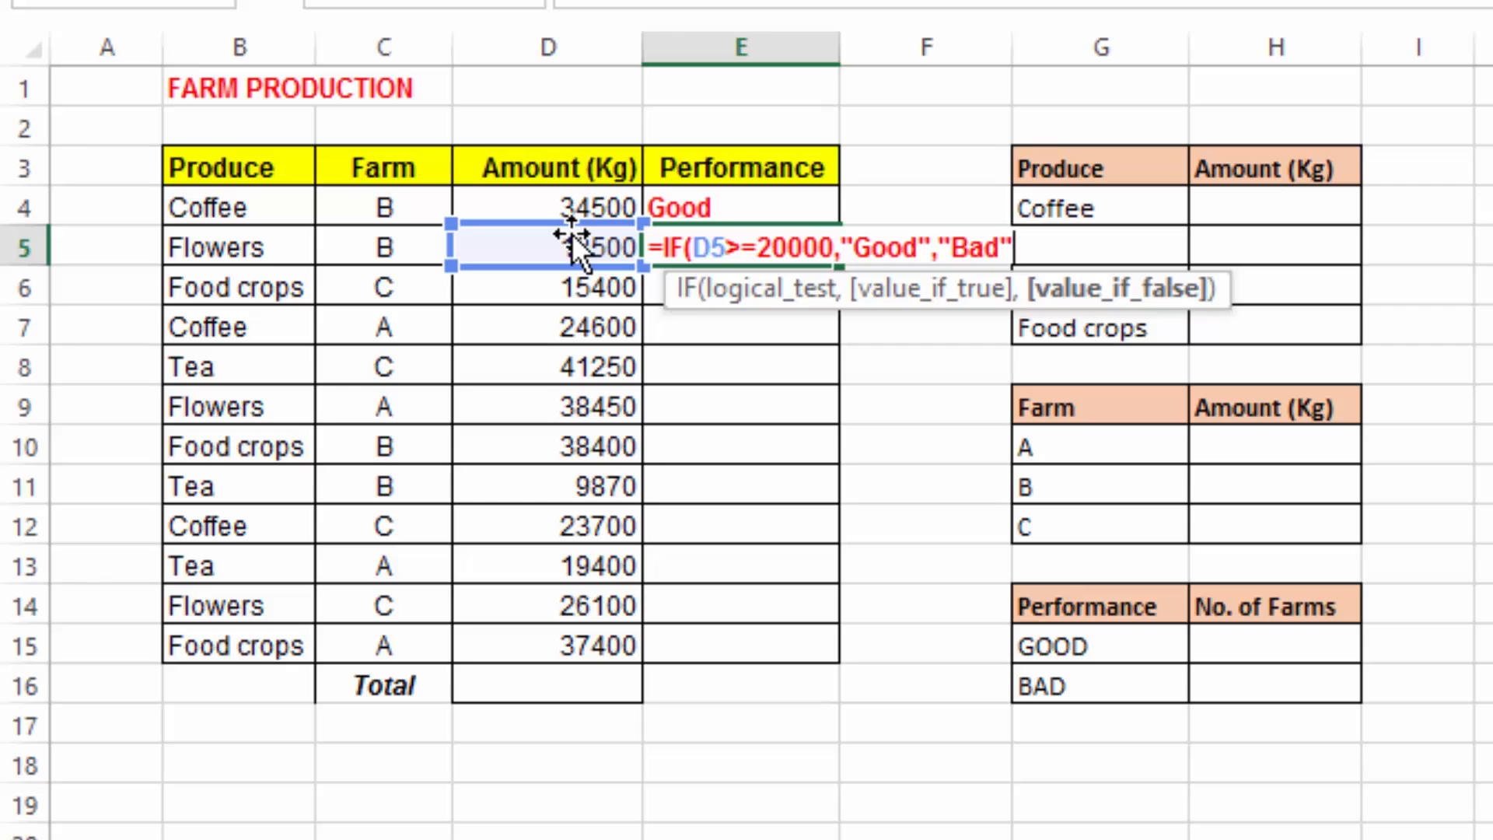
pyautogui.write(')')
pyautogui.press('Return')
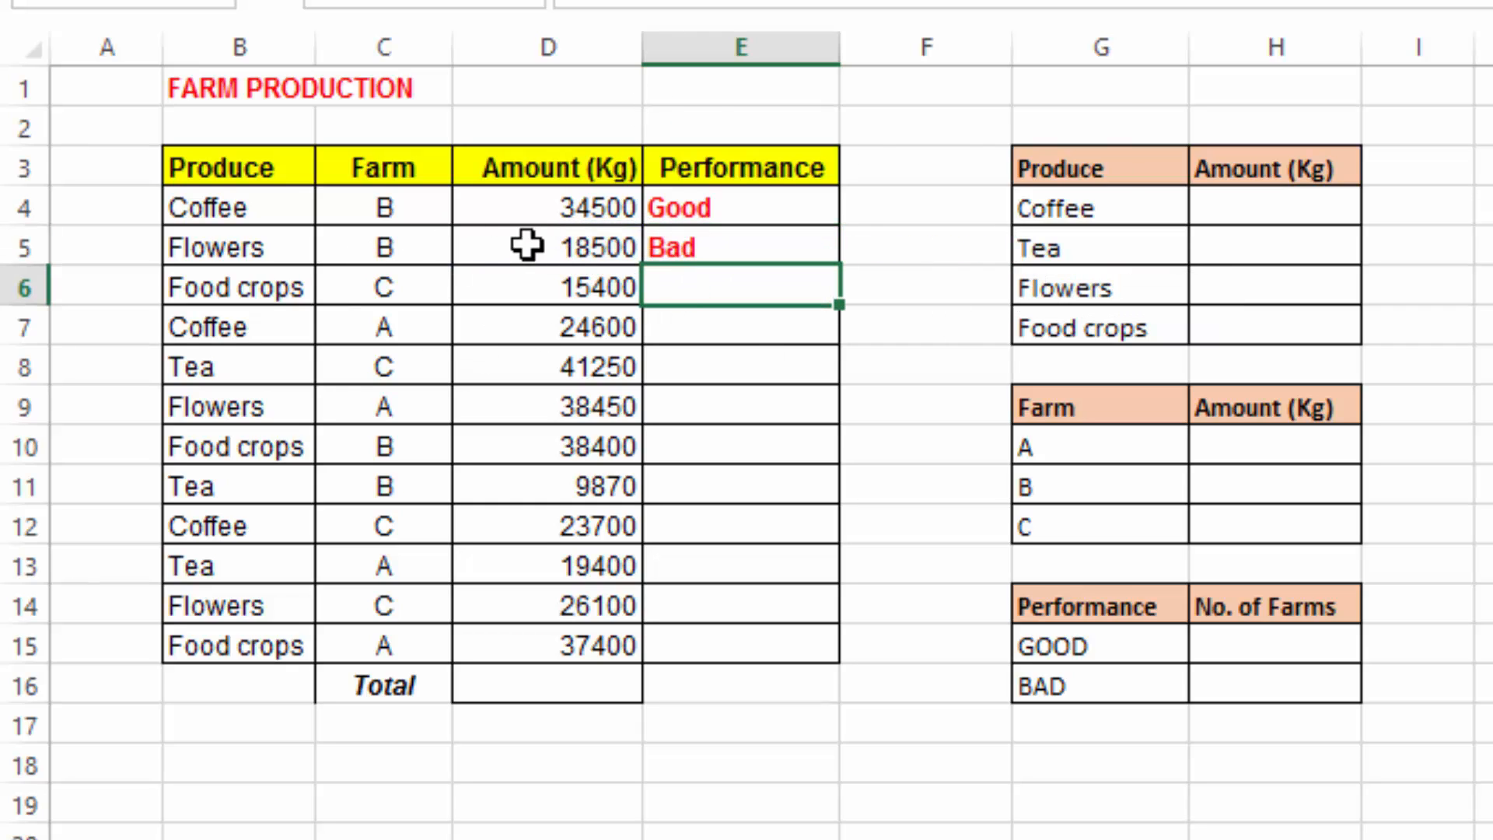
# - Check the ratings in E4 and E5 against their amounts, and fill the E5 formula down through E15
pyautogui.click(490, 246)
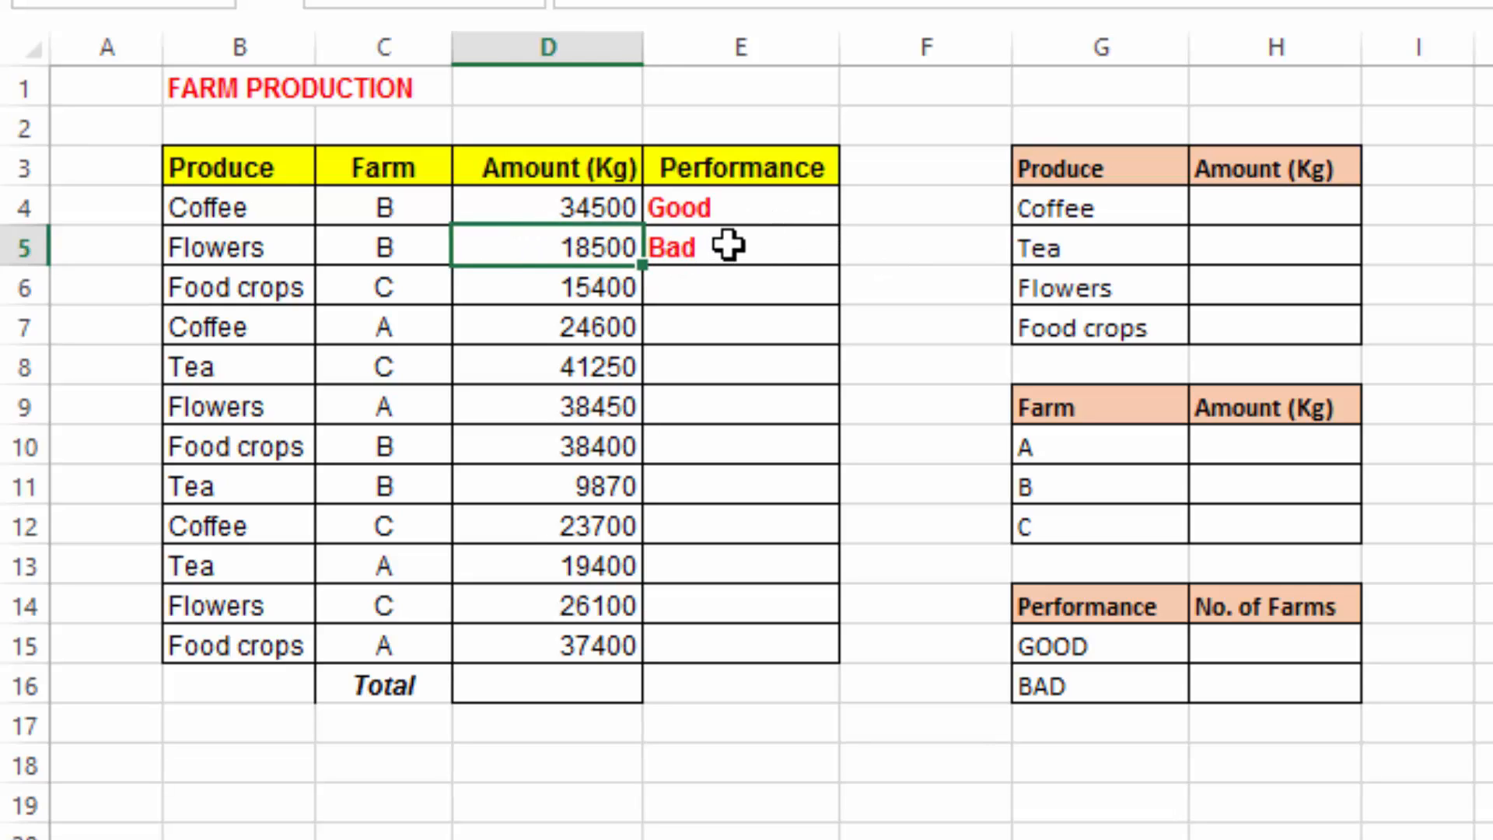
pyautogui.click(728, 246)
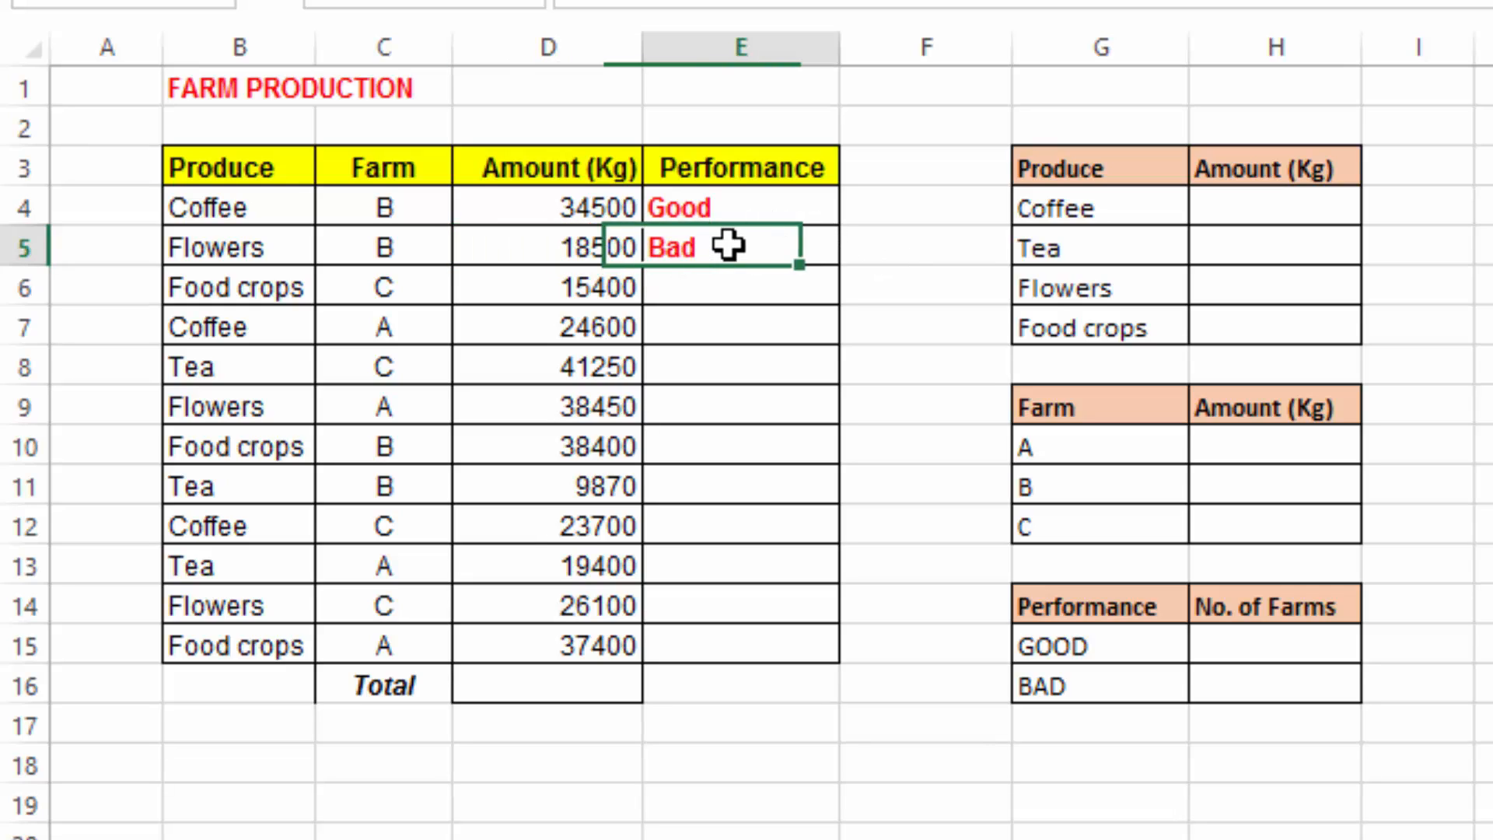
pyautogui.click(594, 209)
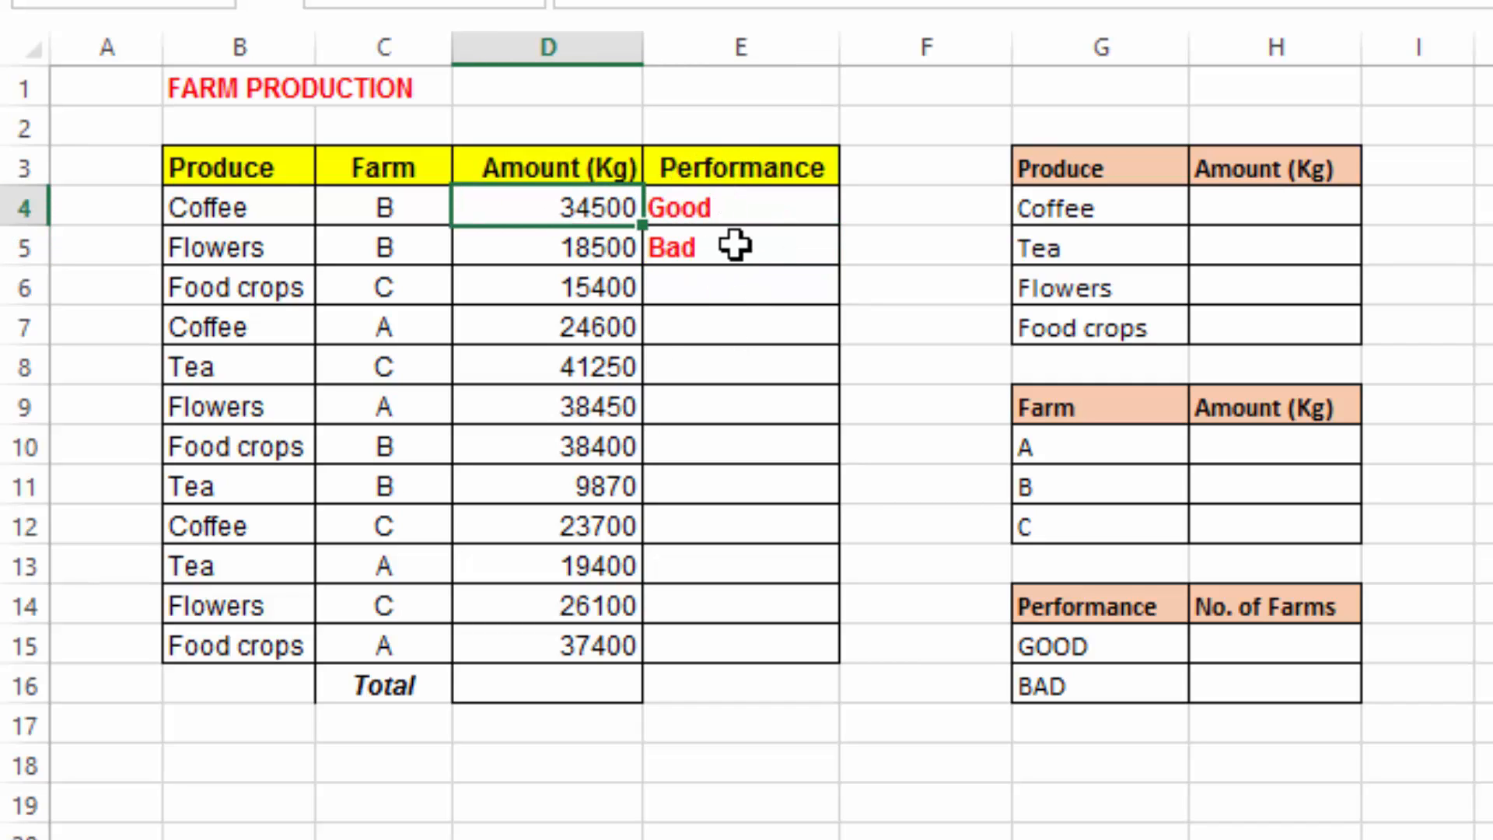
pyautogui.click(720, 207)
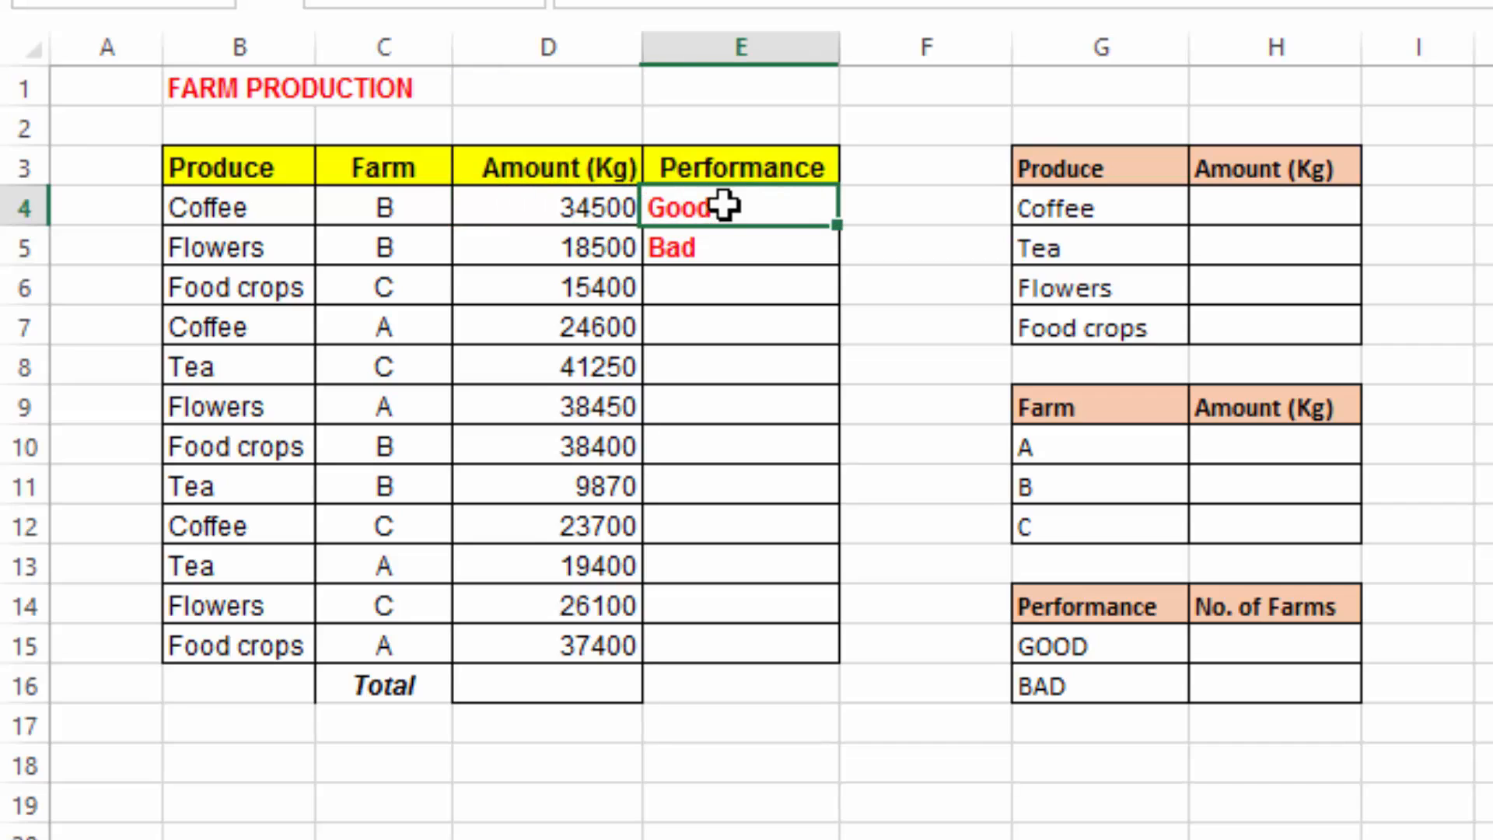
pyautogui.click(722, 247)
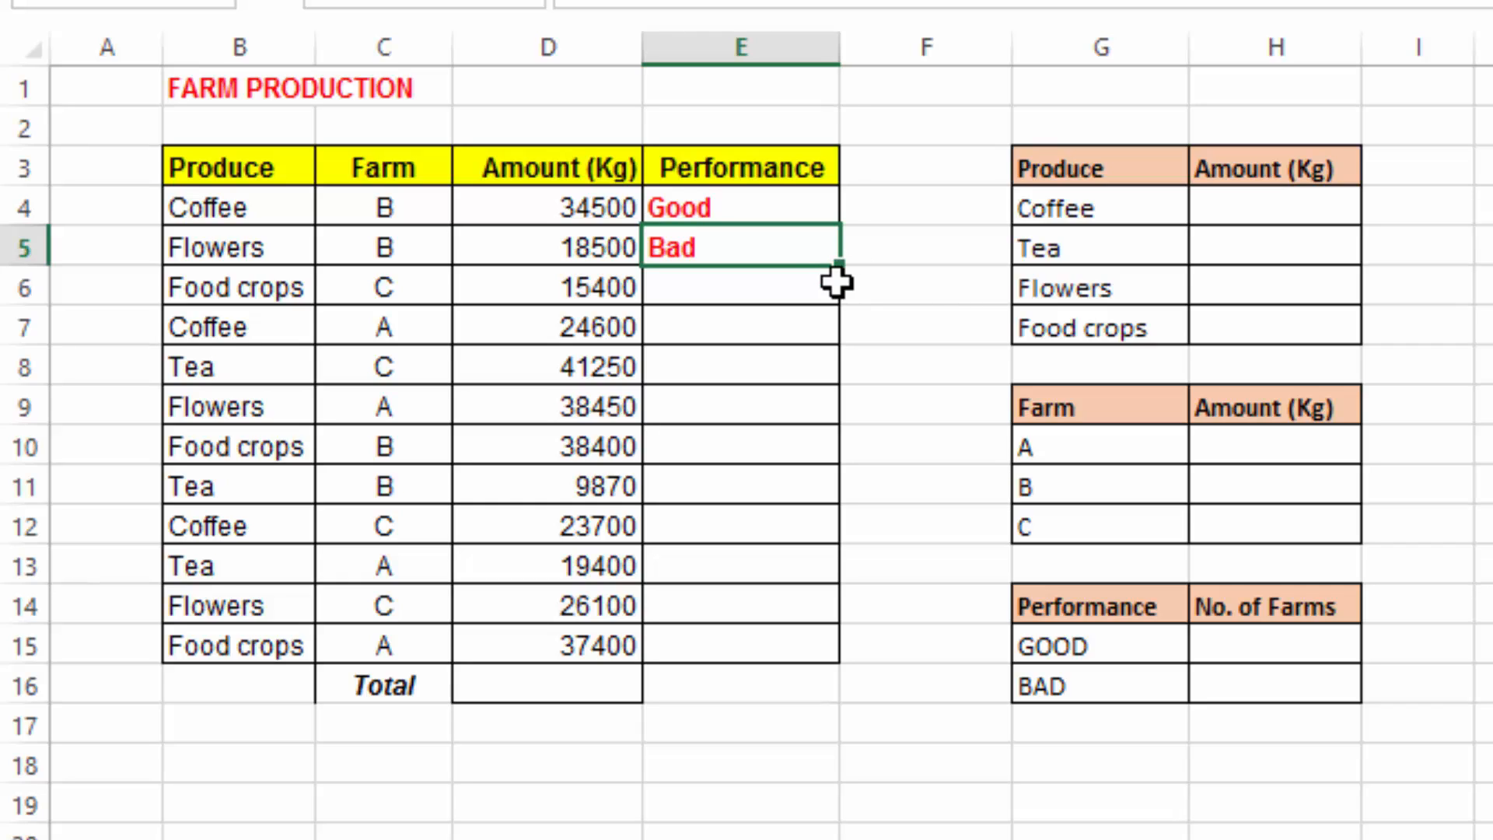
pyautogui.moveTo(840, 357)
pyautogui.mouseDown()
pyautogui.moveTo(827, 684)
pyautogui.moveTo(833, 671)
pyautogui.mouseUp()
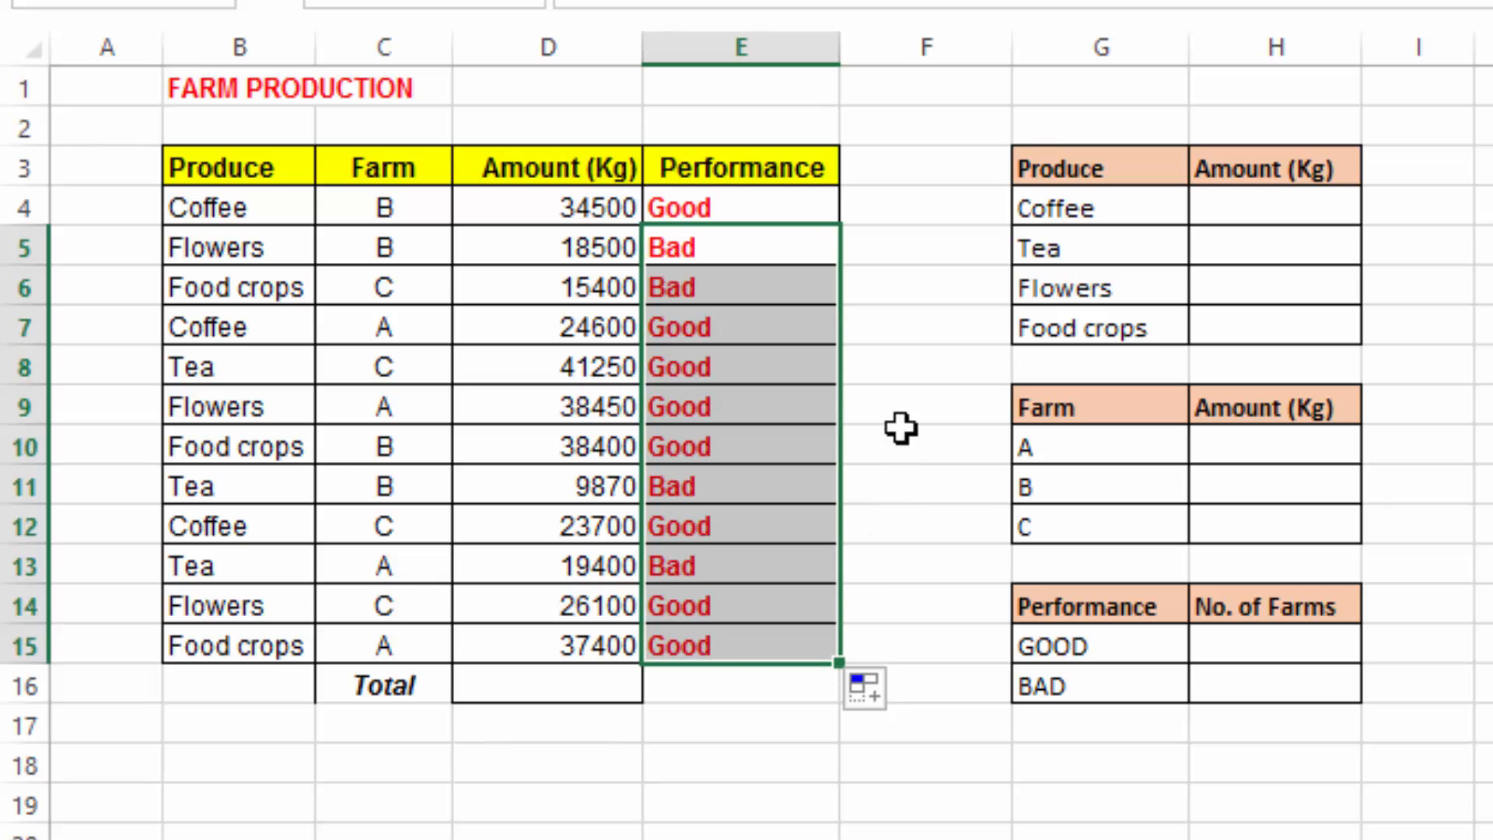
pyautogui.click(941, 132)
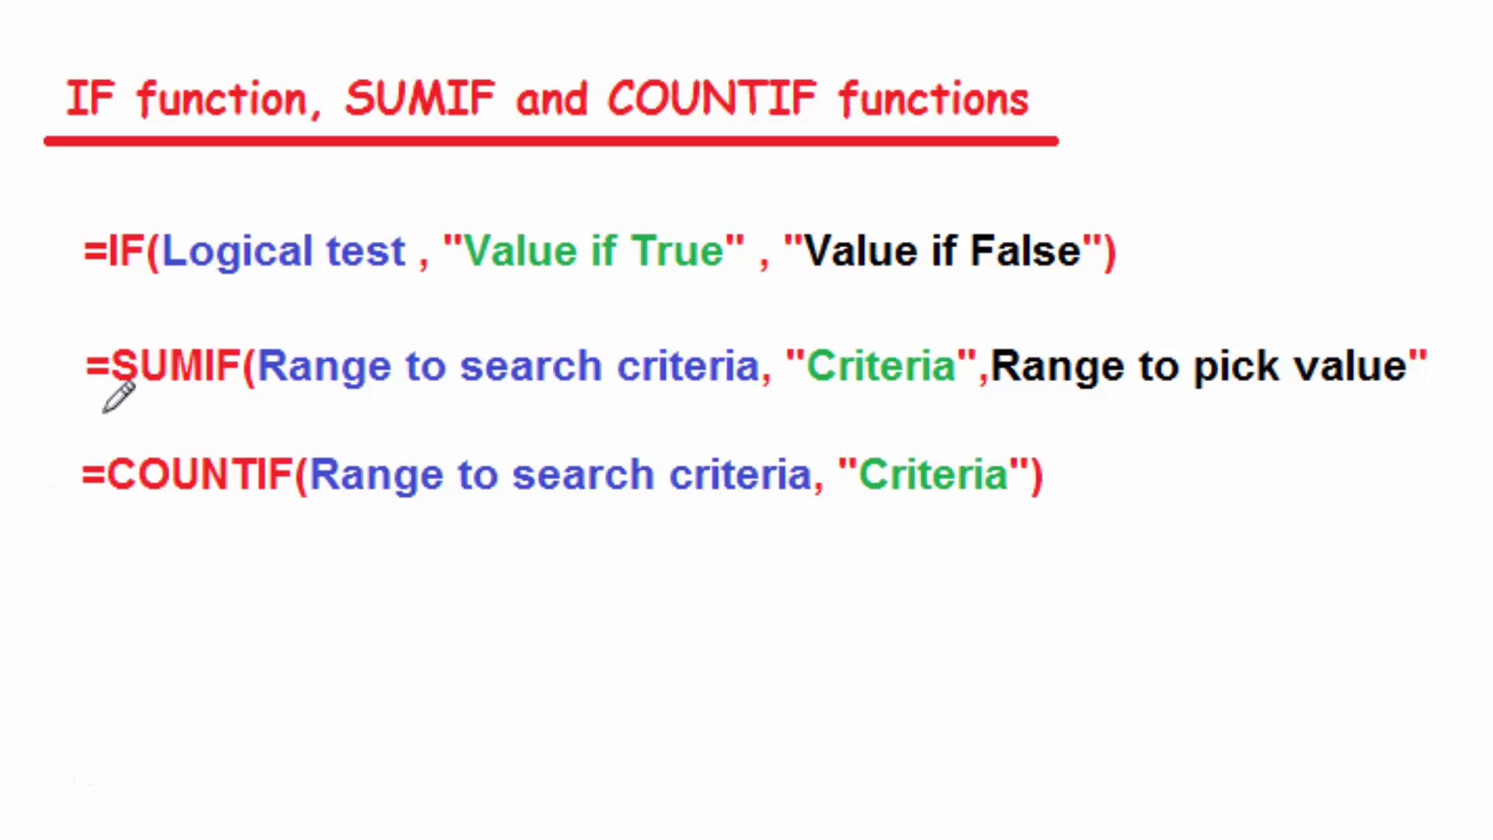
# - Switch to the function syntax notes, underline SUMIF with a thin green line, and choose a different line thickness
pyautogui.moveTo(101, 412); pyautogui.dragTo(202, 412)
pyautogui.click(962, 2)
pyautogui.click(986, 117)
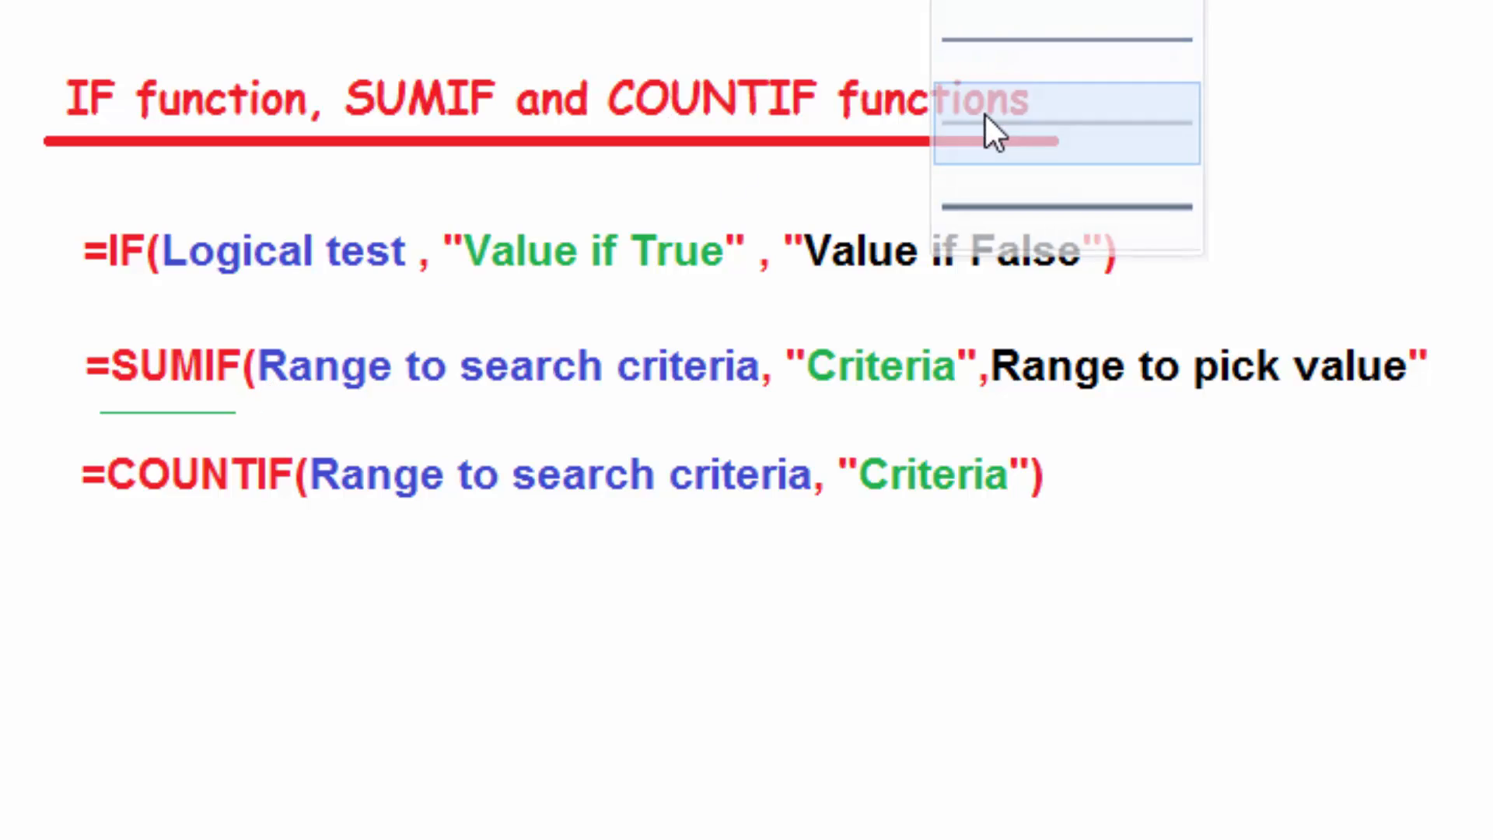
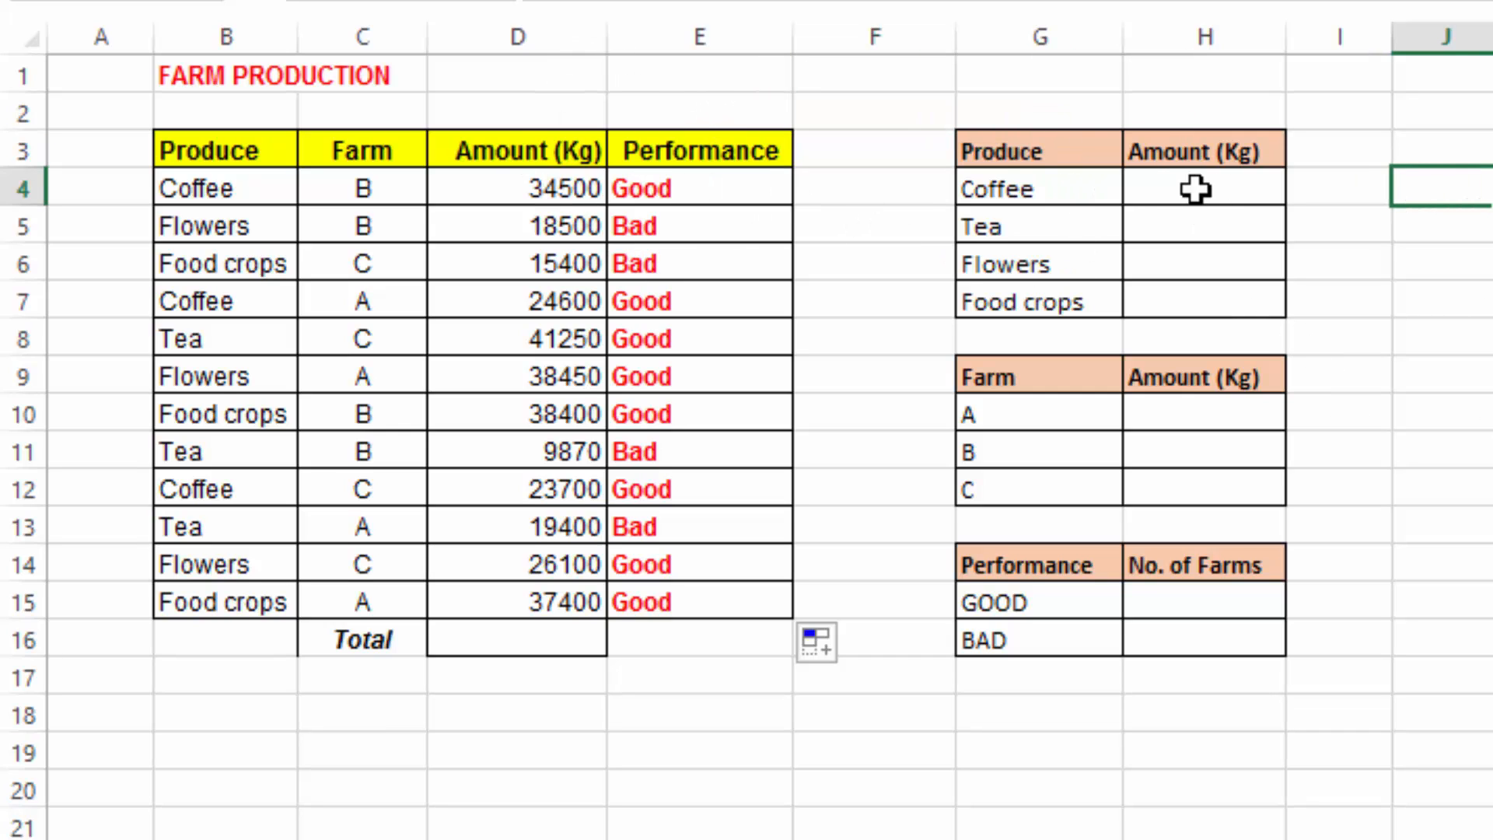
# - Return to the worksheet and examine the Produce, Farm and Amount (Kg) columns alongside the empty amounts in the Produce summary table
pyautogui.click(991, 155)
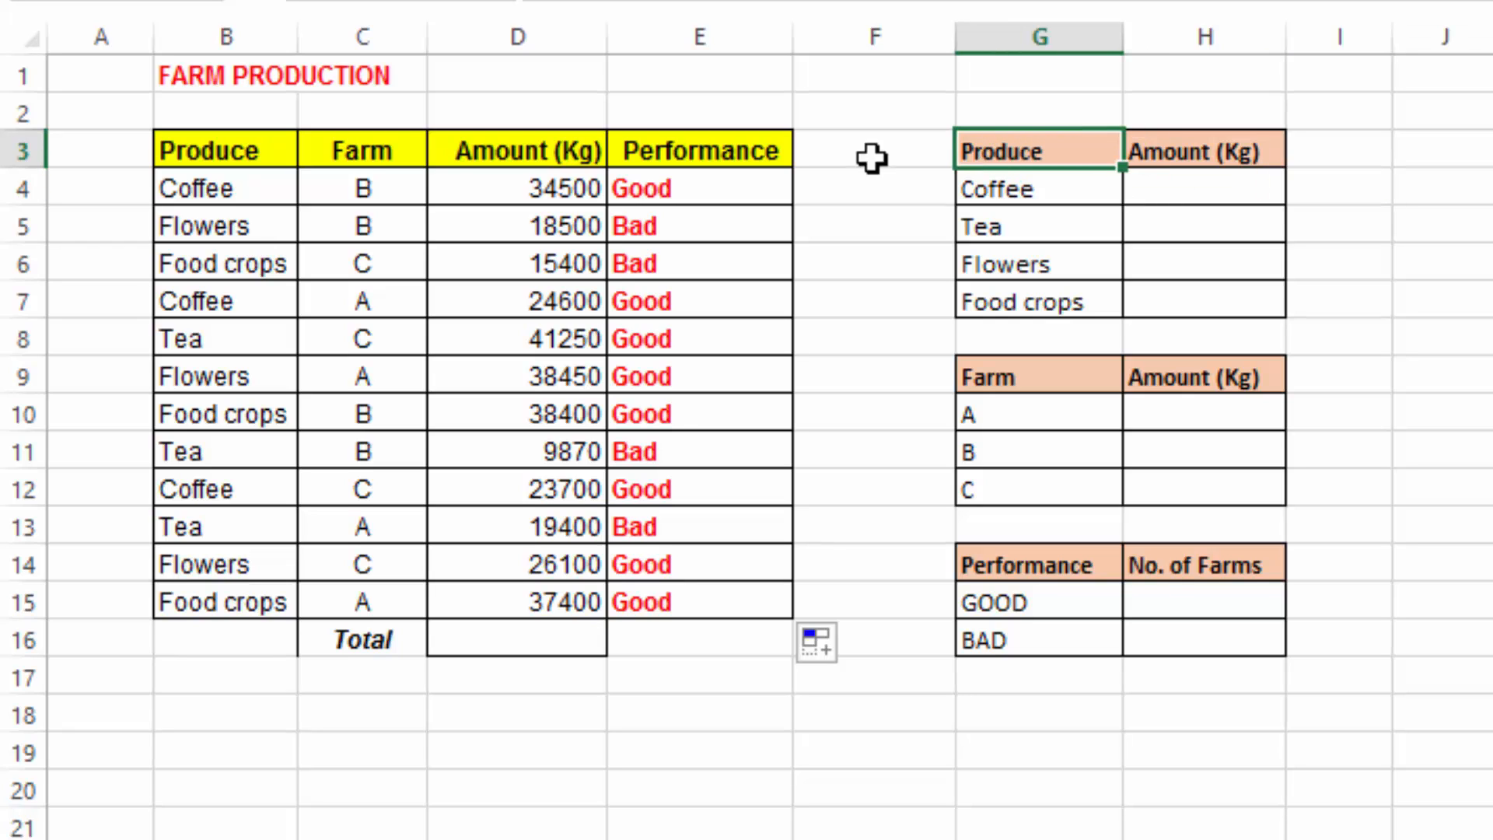
pyautogui.moveTo(220, 185); pyautogui.dragTo(208, 603)
pyautogui.moveTo(373, 187); pyautogui.dragTo(380, 587)
pyautogui.moveTo(567, 190); pyautogui.dragTo(575, 601)
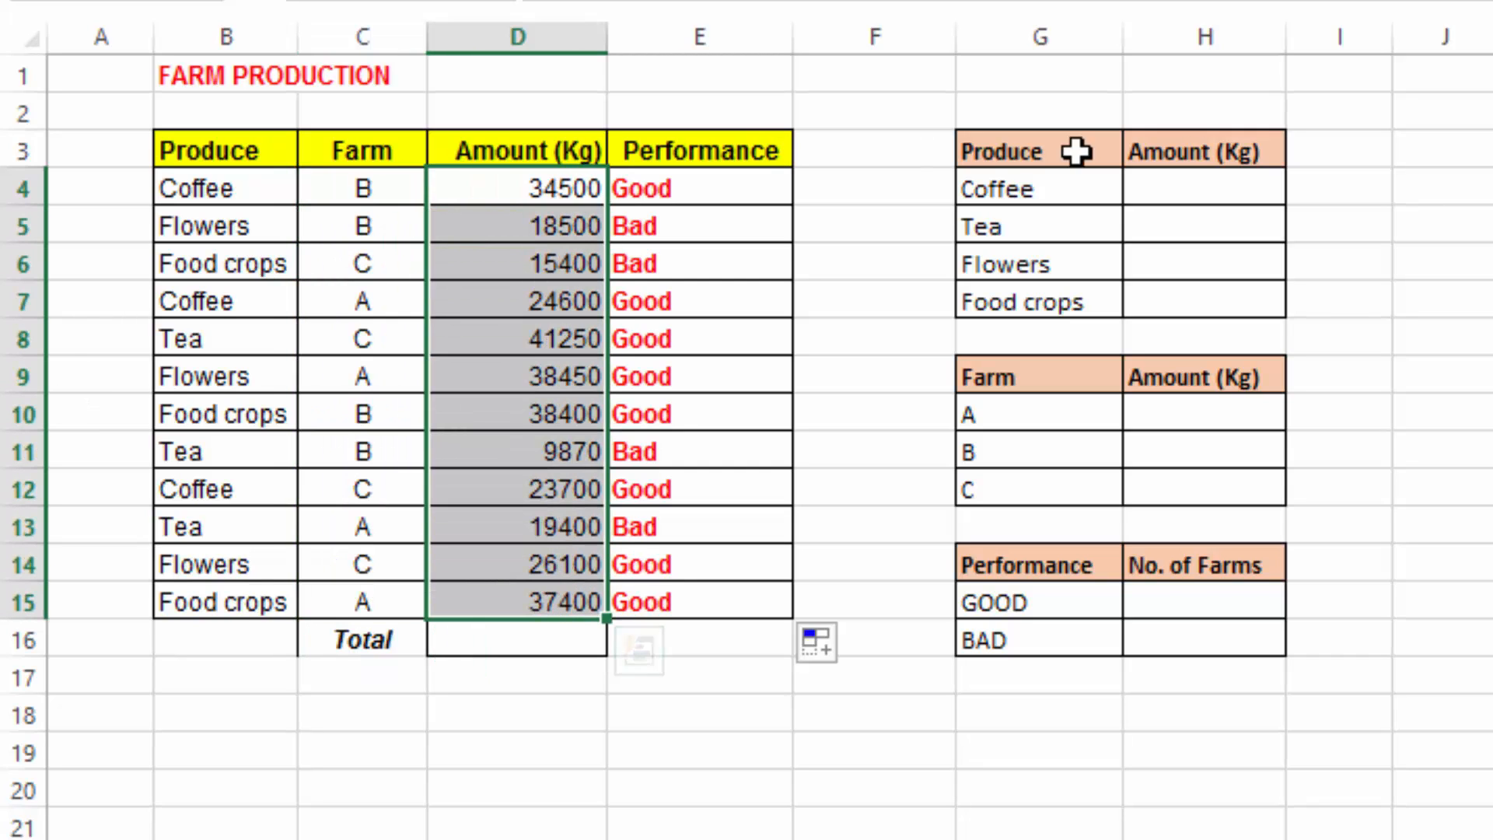
pyautogui.click(1491, 224)
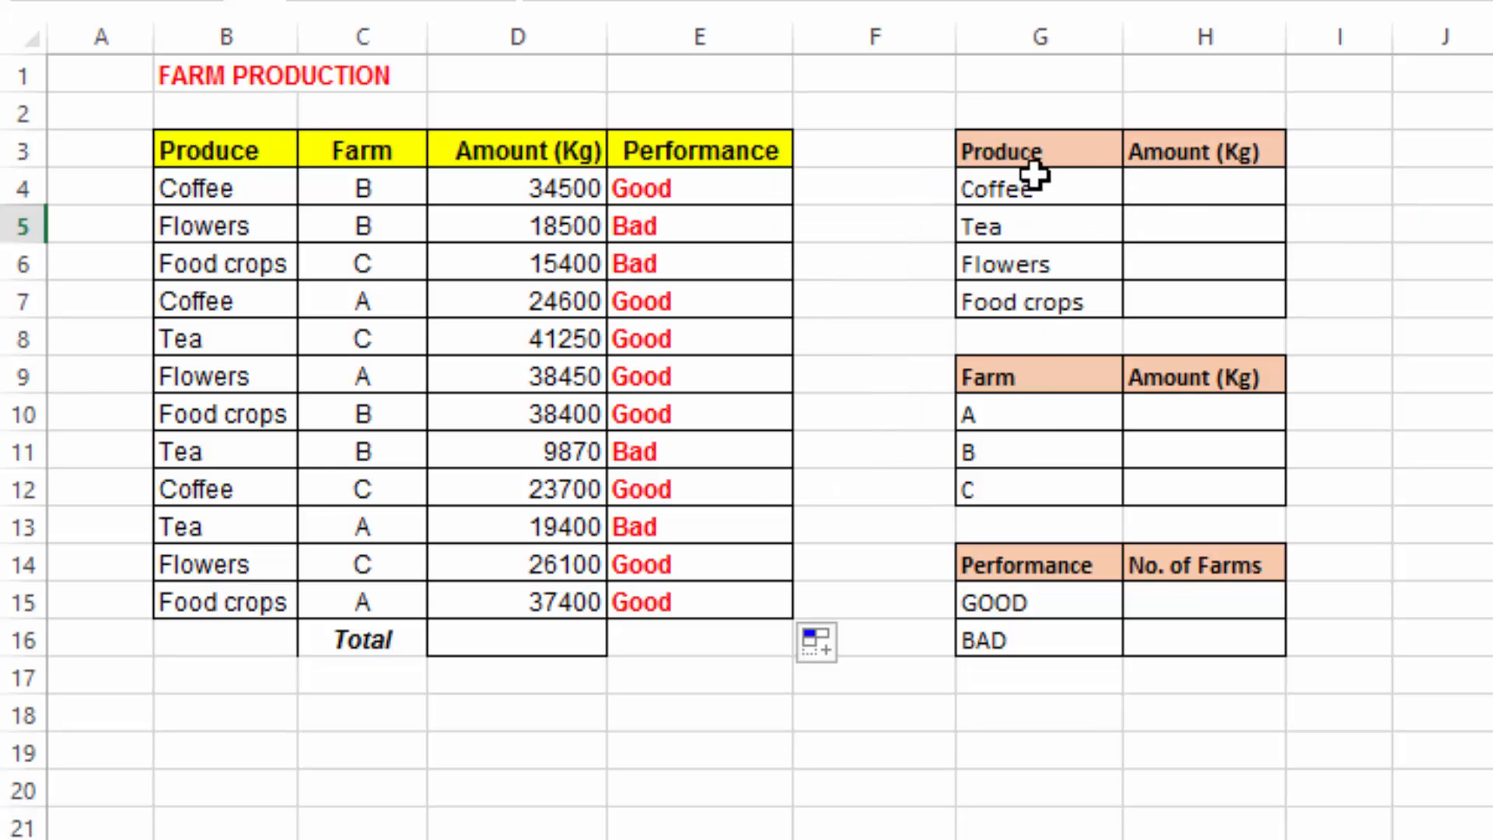
pyautogui.click(1174, 178)
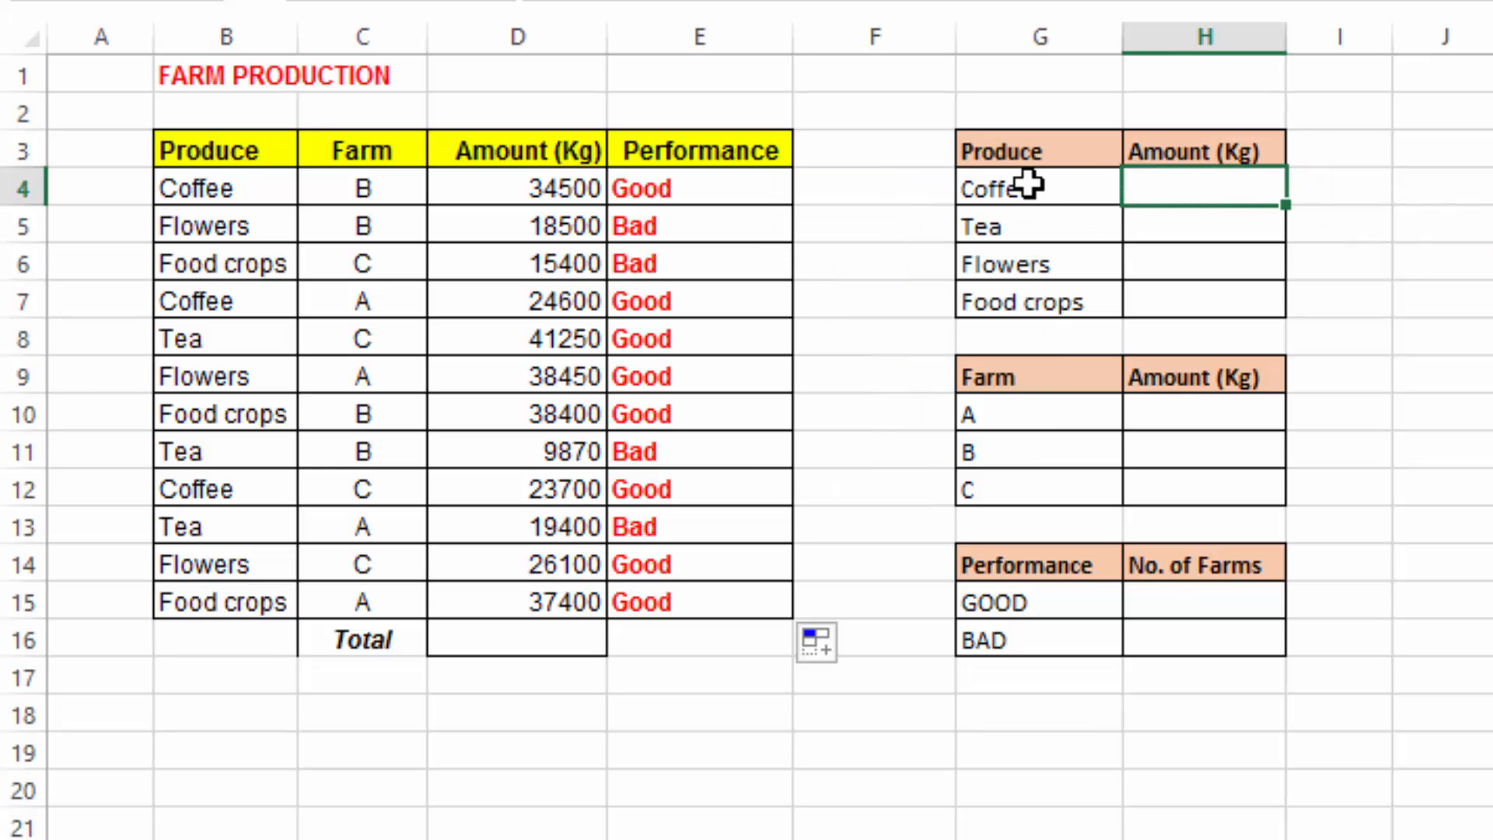
pyautogui.click(1175, 227)
pyautogui.click(1159, 261)
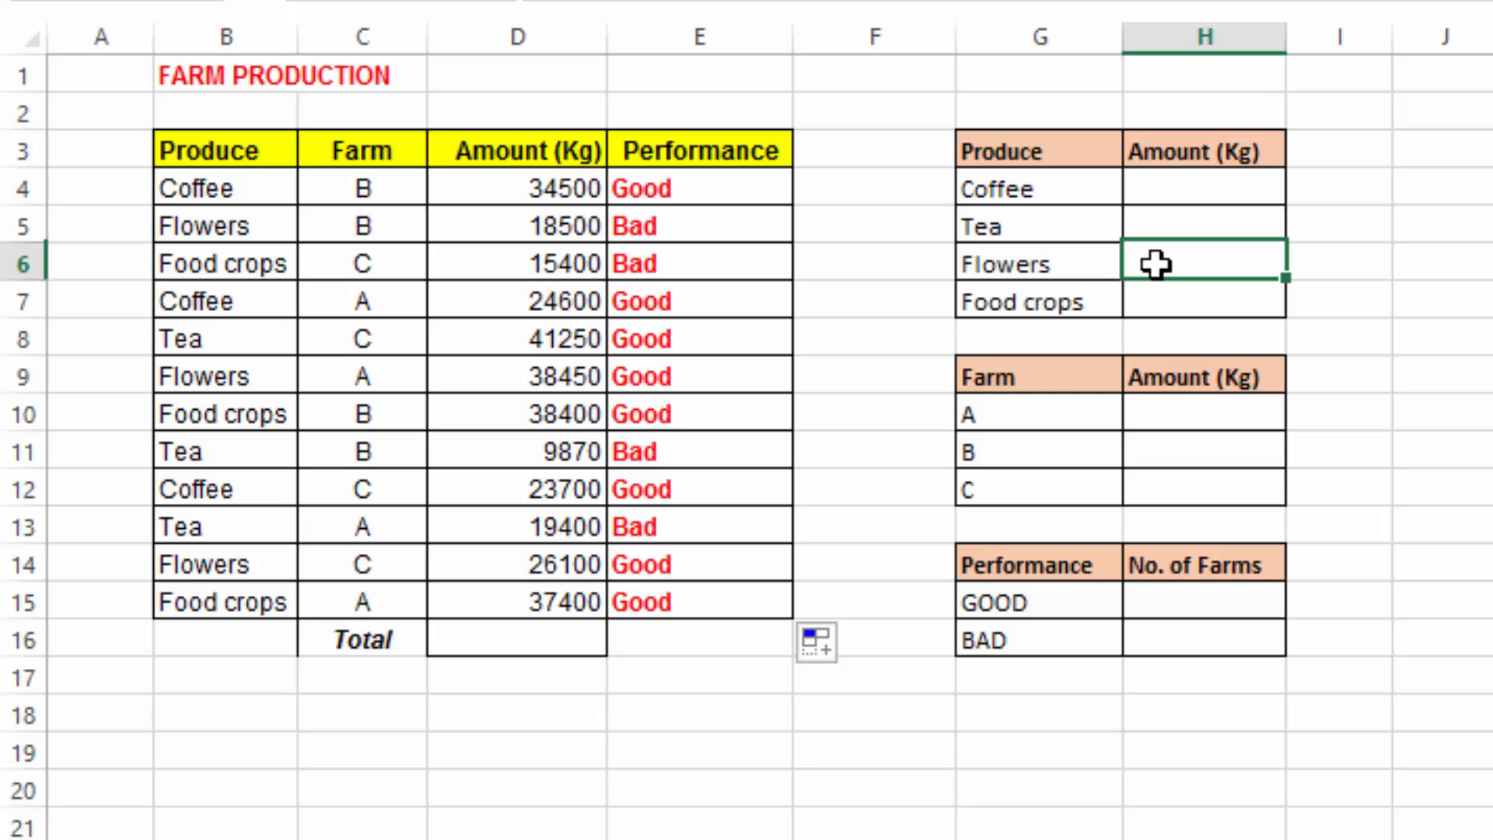
pyautogui.click(1146, 303)
pyautogui.moveTo(544, 187); pyautogui.dragTo(546, 567)
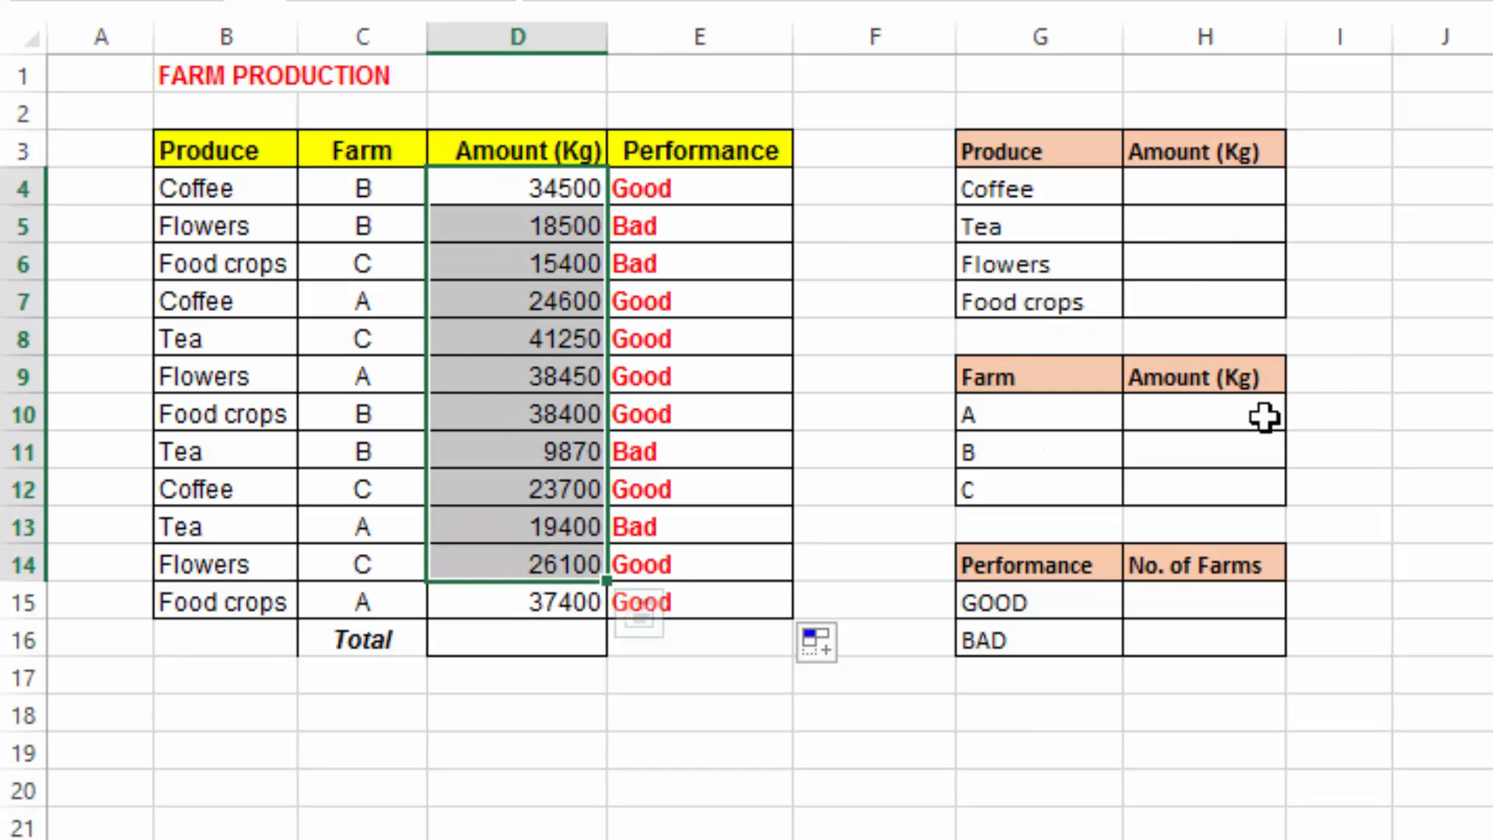
pyautogui.click(1465, 180)
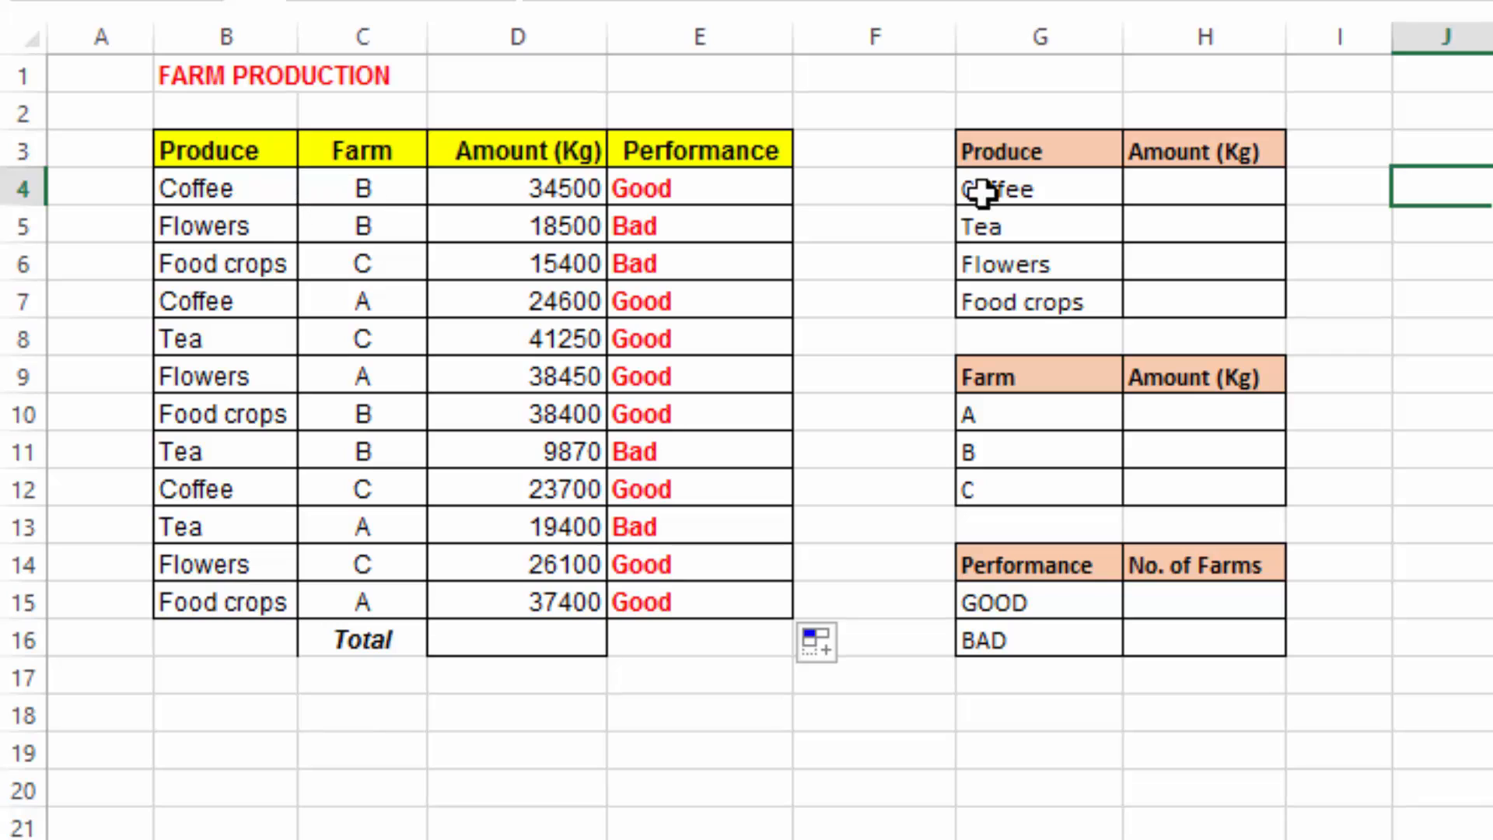
# - Examine the Coffee rows 4, 7 and 12 and their Amount (Kg) values that make up the Coffee total
pyautogui.click(1165, 185)
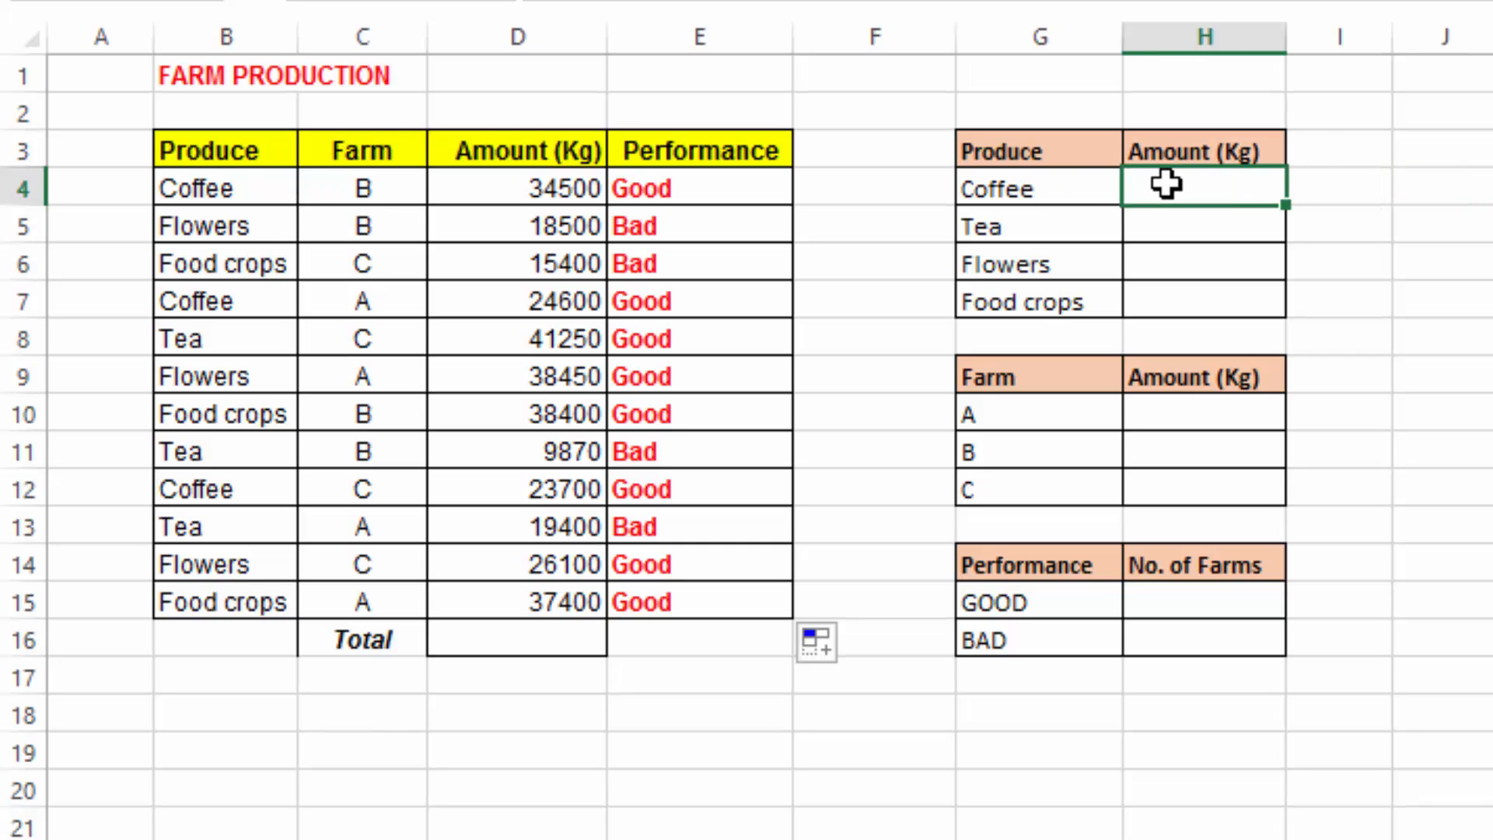
pyautogui.click(222, 188)
pyautogui.click(550, 188)
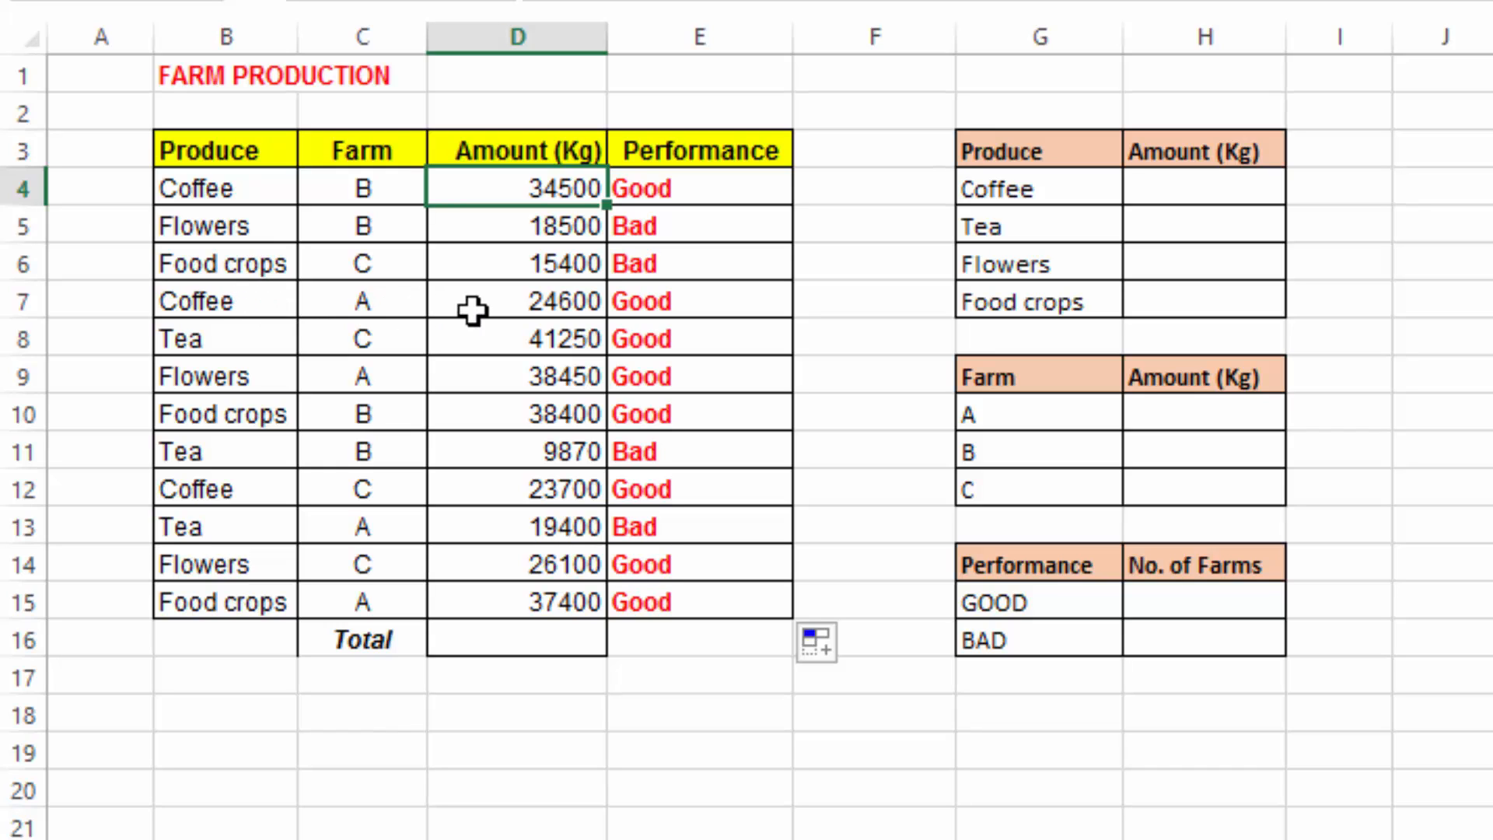
pyautogui.click(537, 306)
pyautogui.click(572, 188)
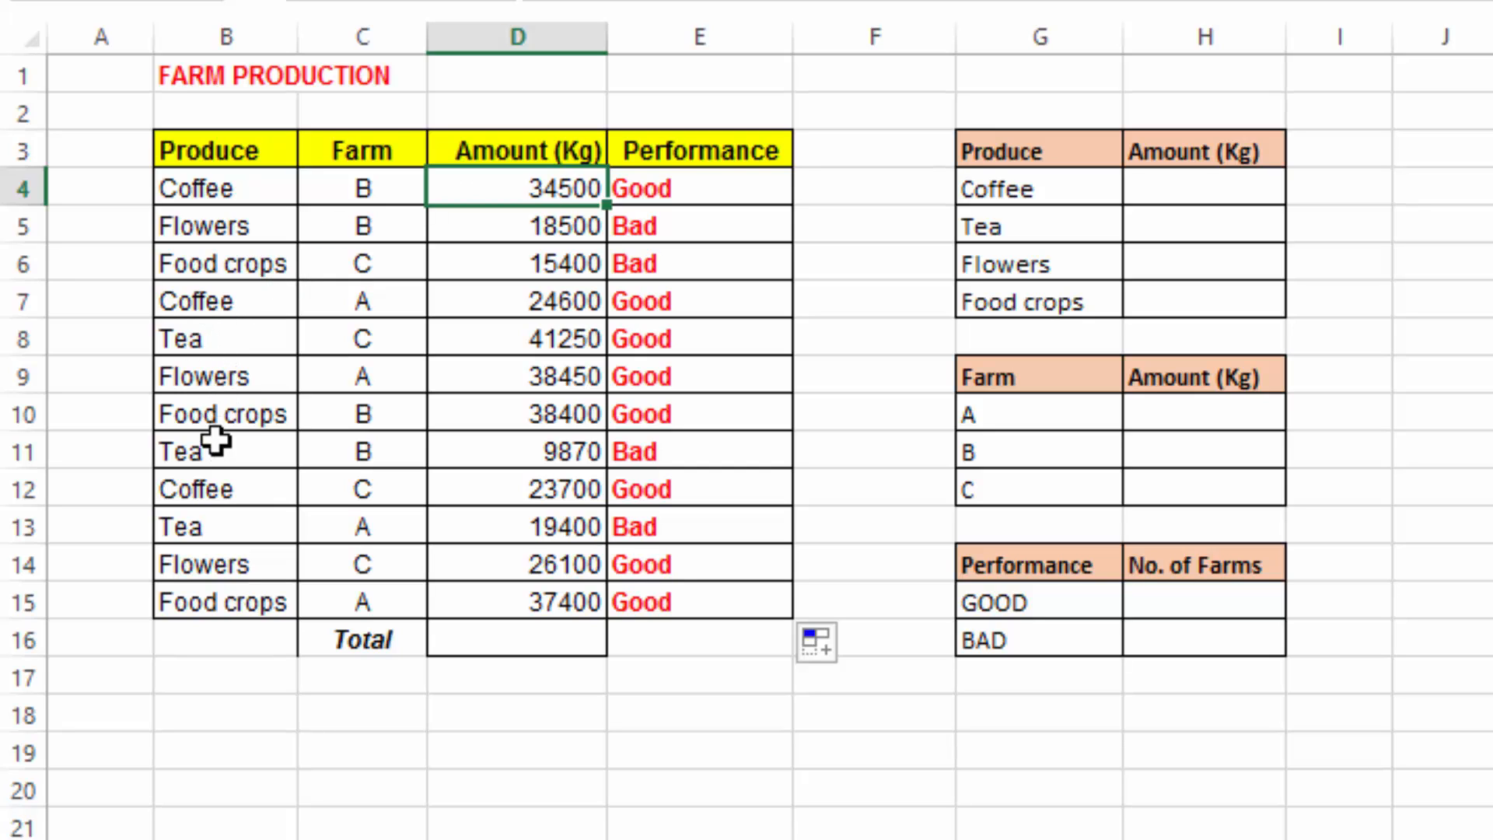
pyautogui.click(208, 495)
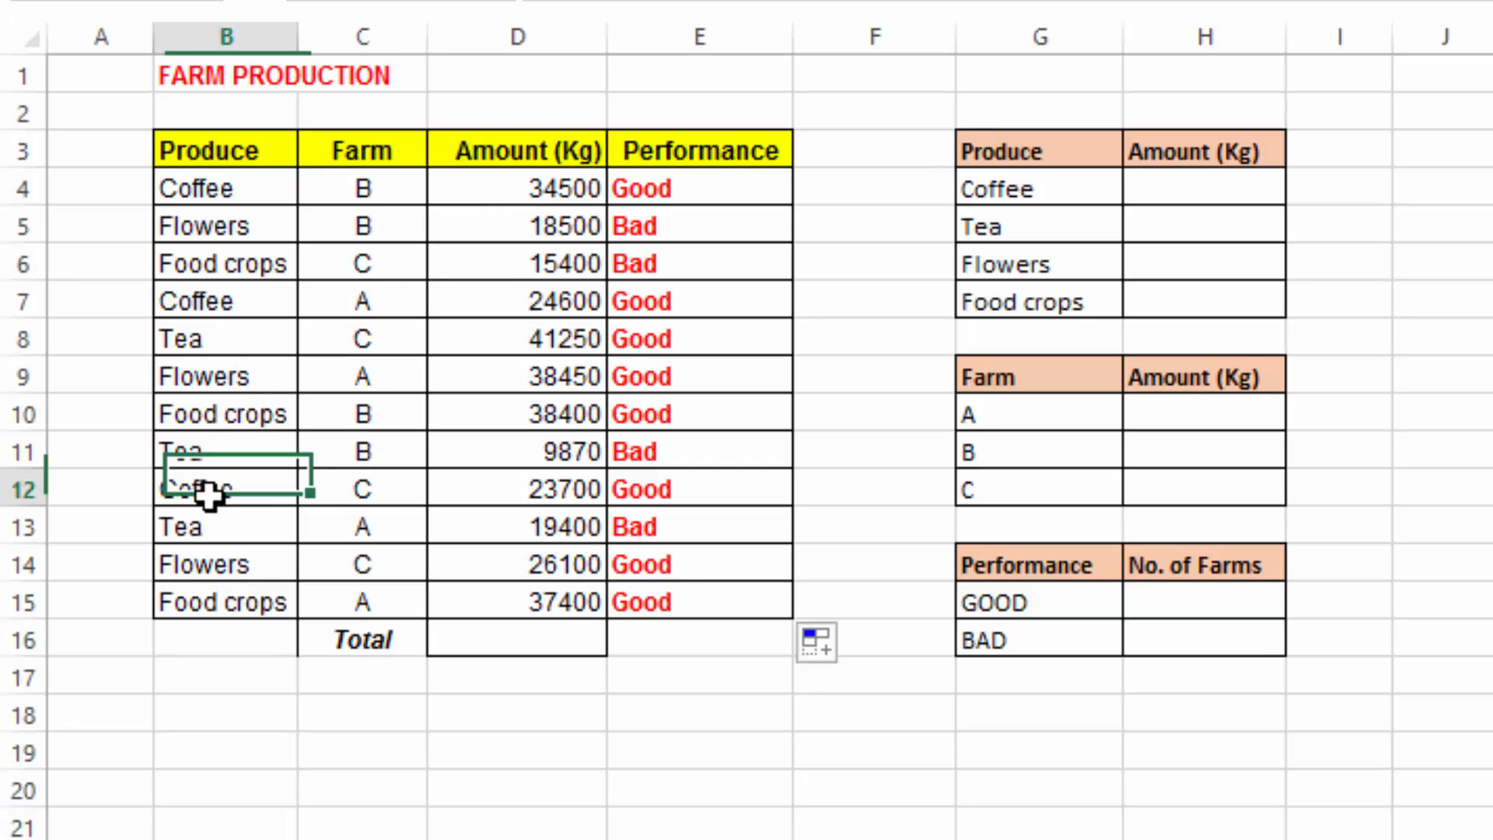
pyautogui.click(542, 488)
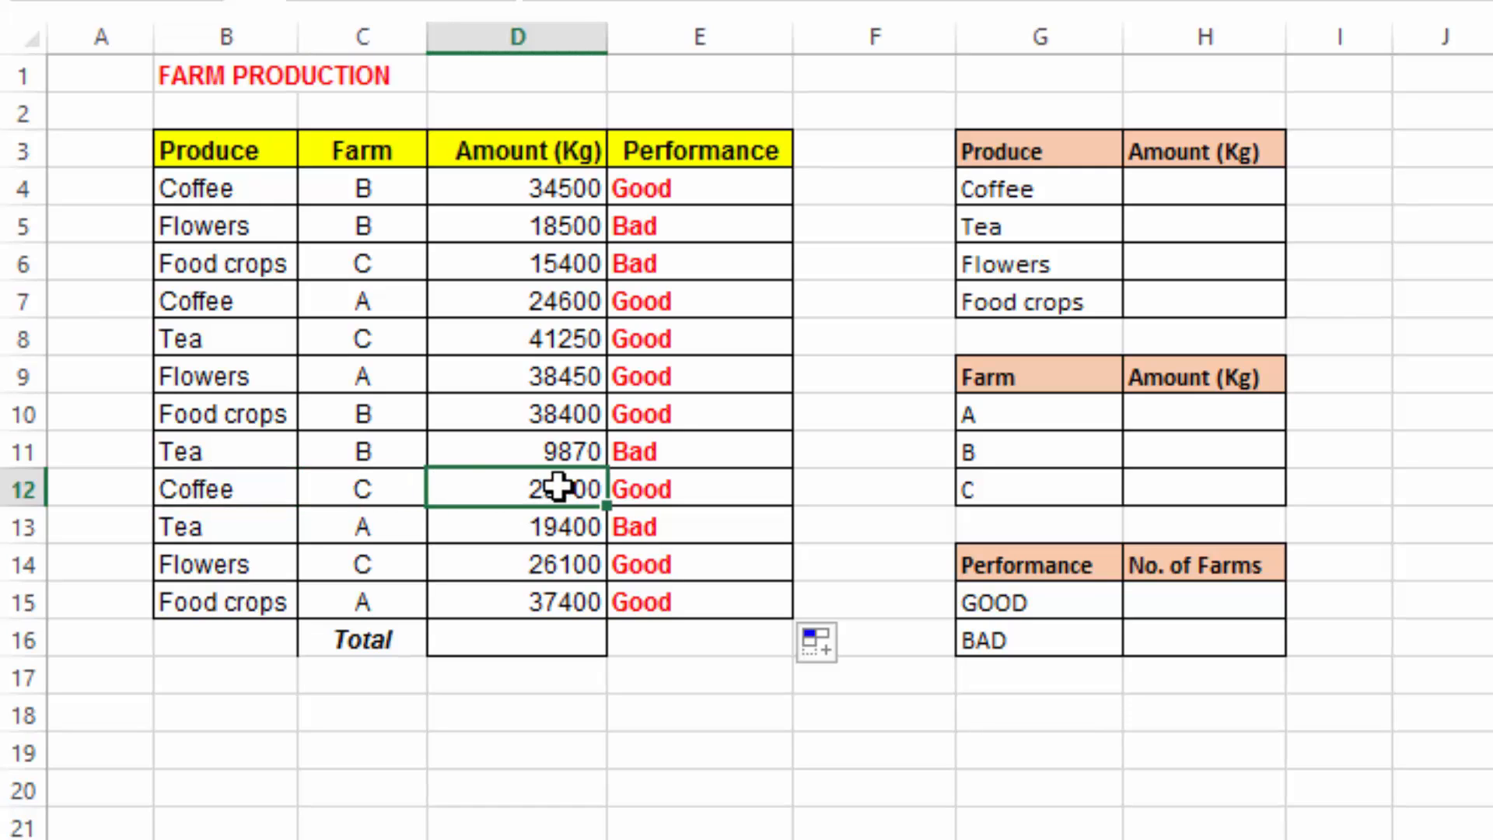
pyautogui.click(585, 296)
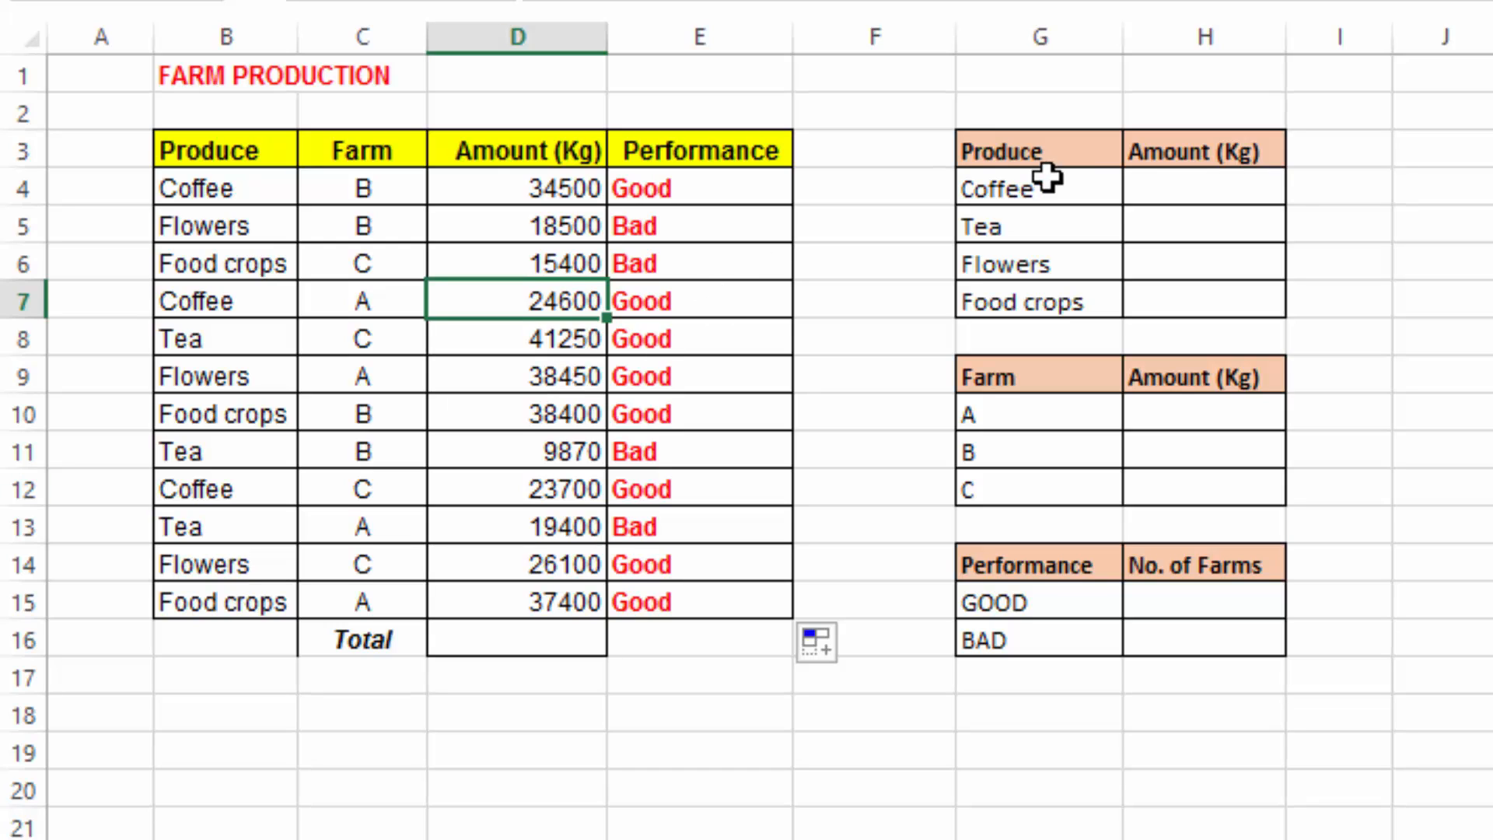
# - Total the Coffee amount in H4 with =SUMIF(B4:B15,"Coffee",D4:D15)
pyautogui.click(1171, 197)
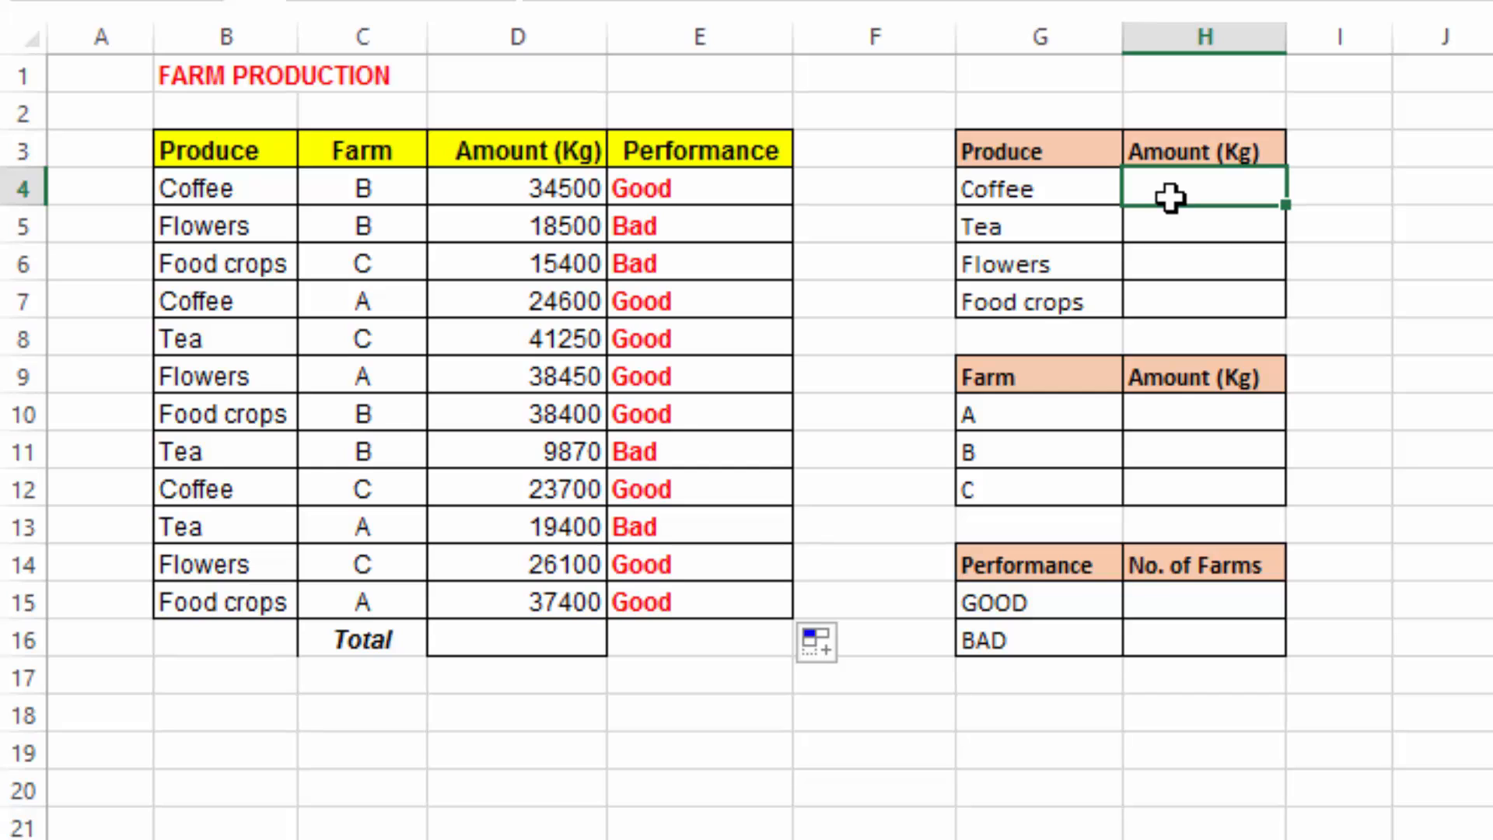
pyautogui.write('=')
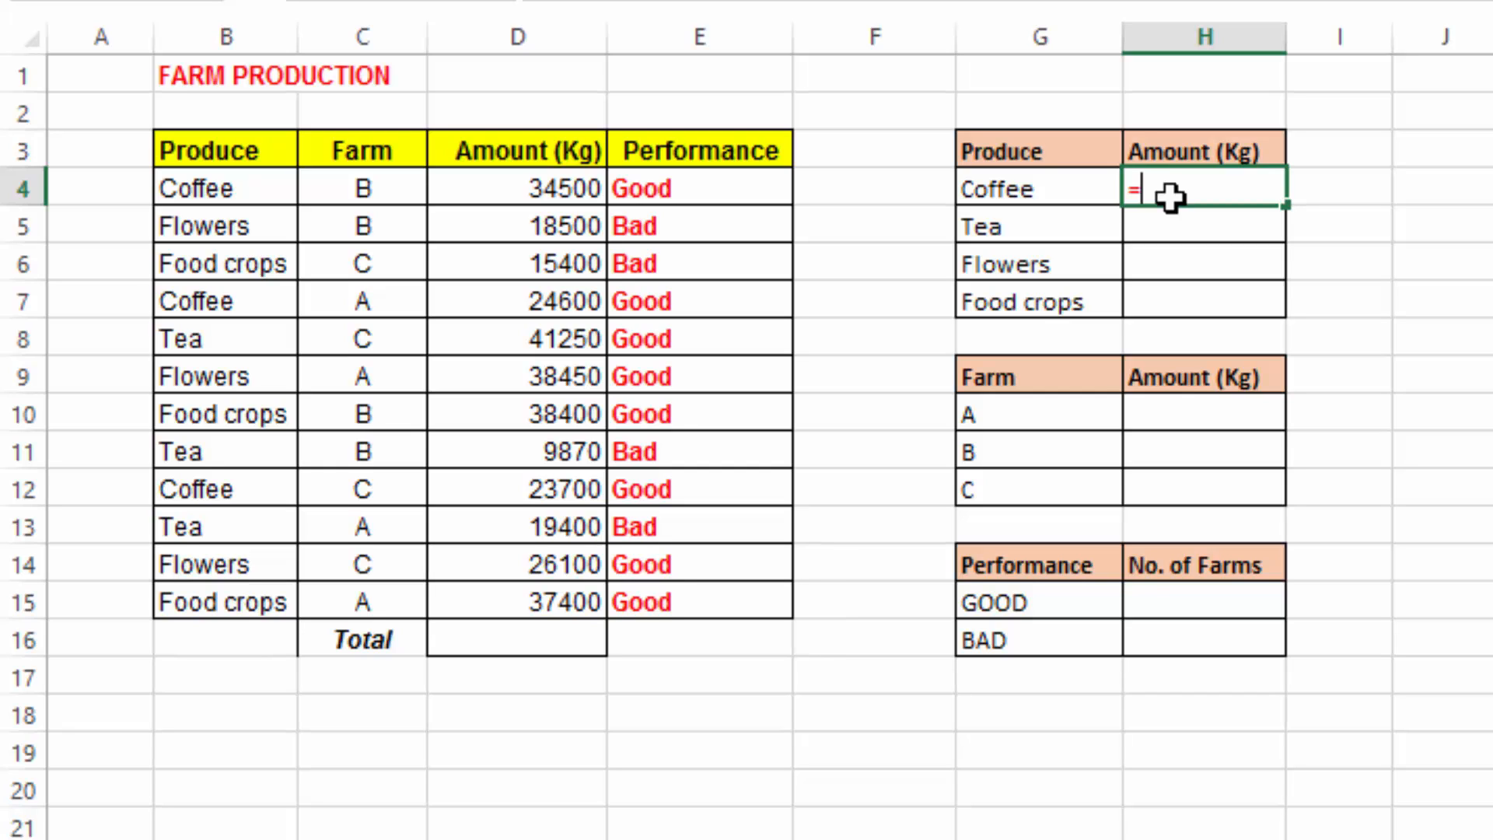
pyautogui.write('SU')
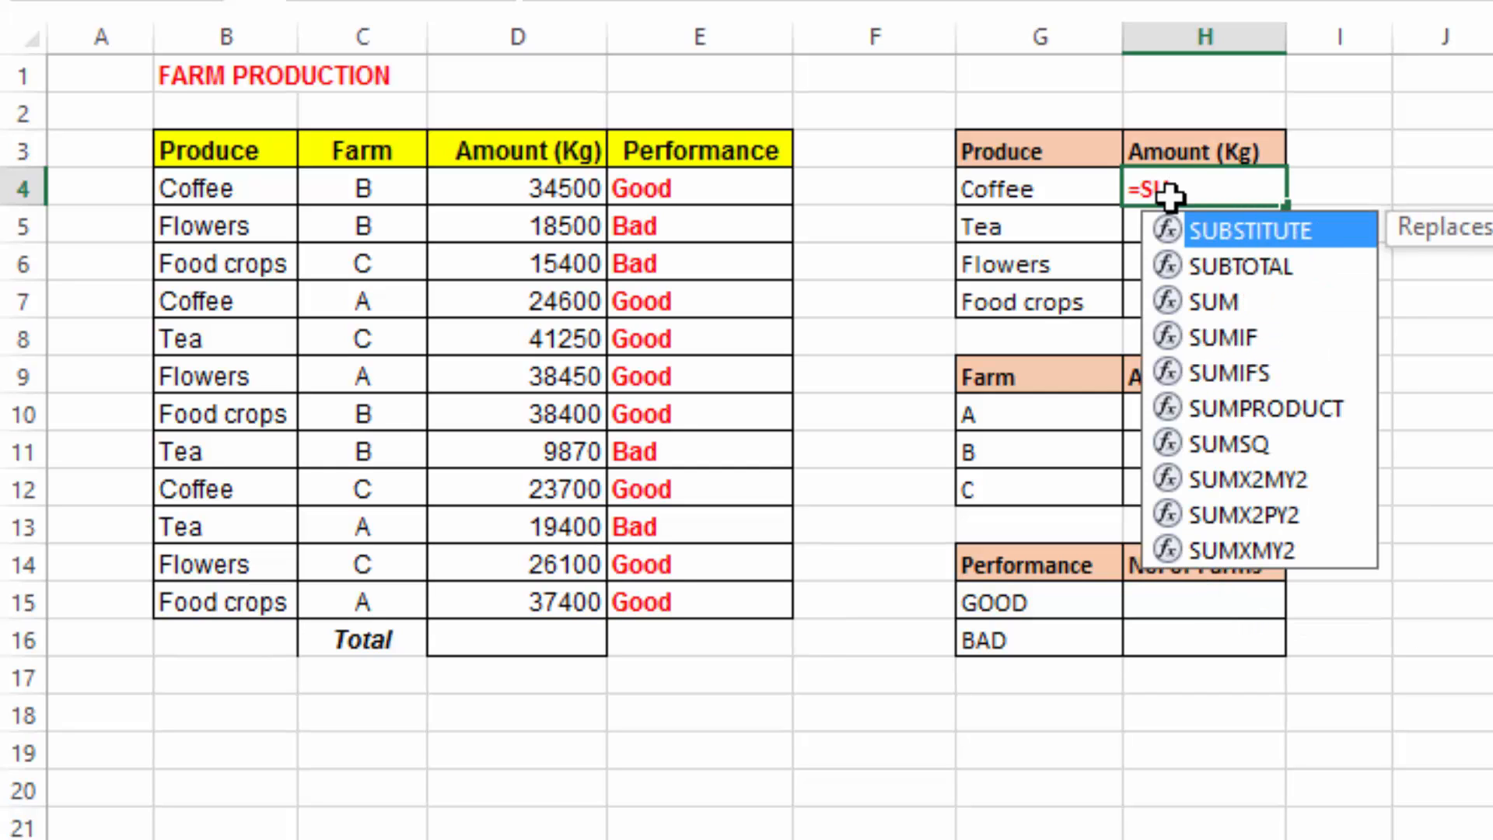
pyautogui.write('MI')
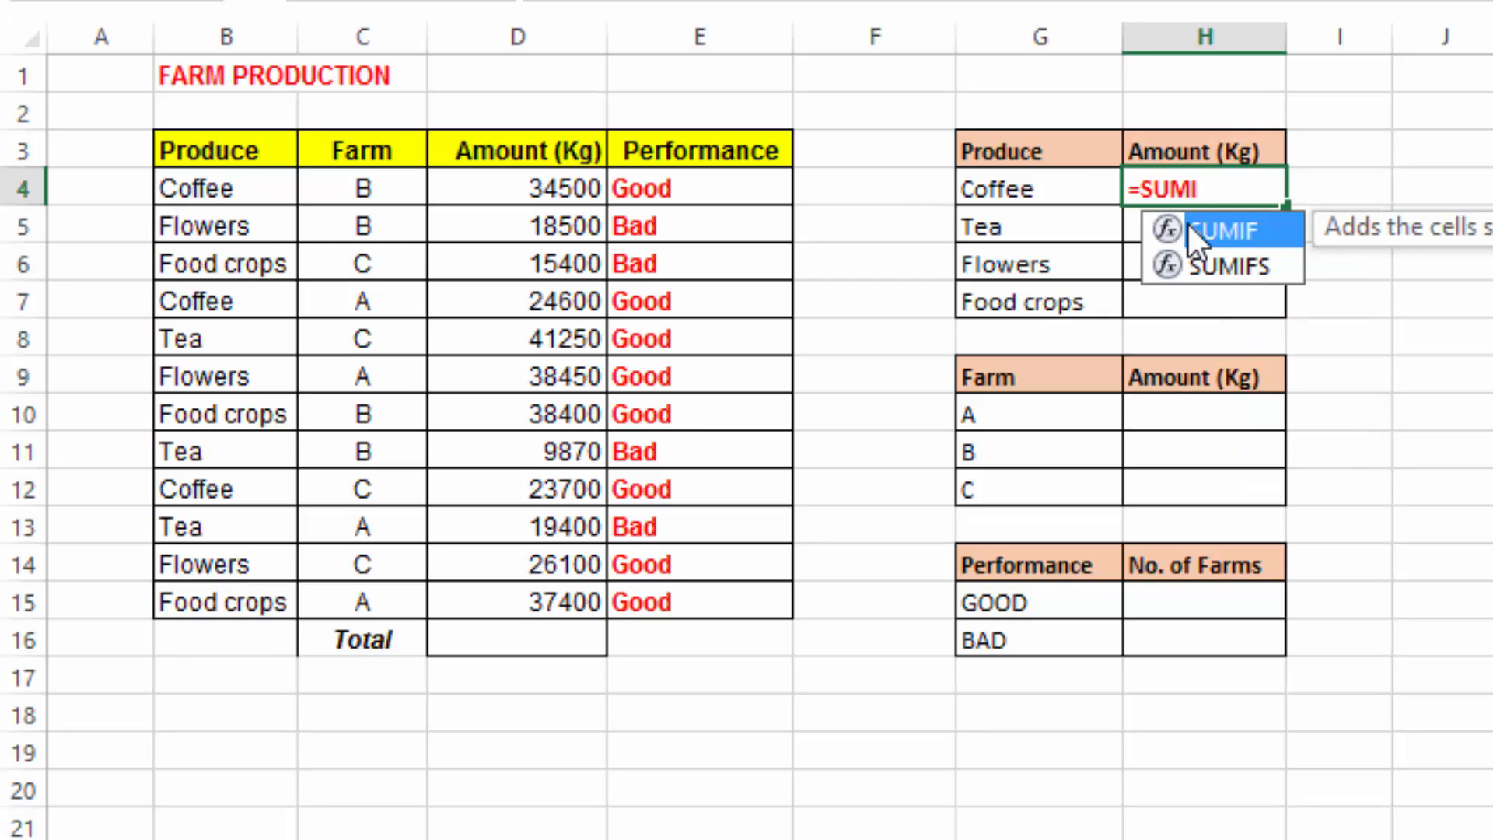
pyautogui.doubleClick(1238, 232)
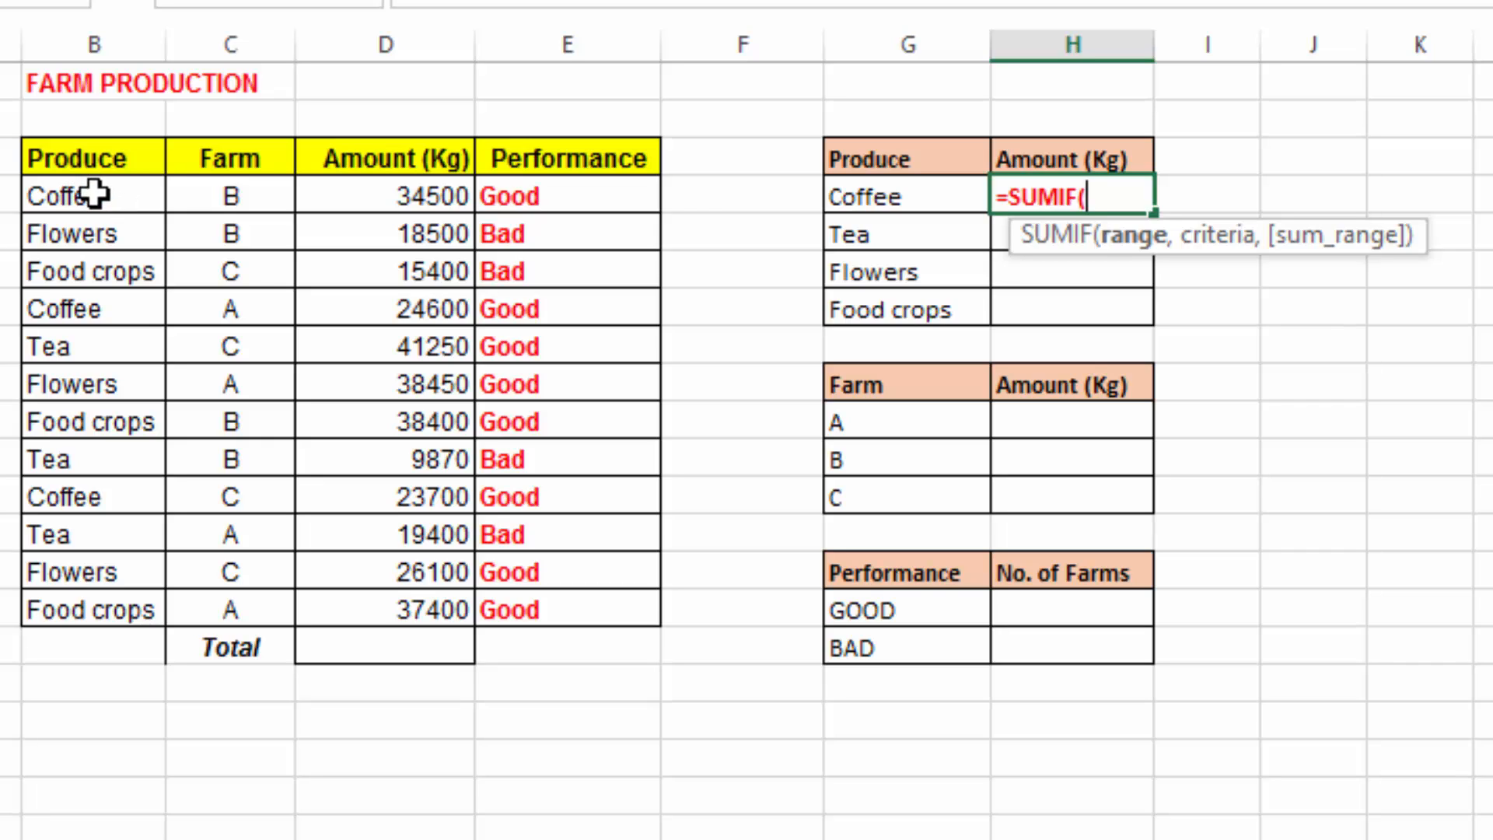
pyautogui.moveTo(94, 195); pyautogui.dragTo(104, 605)
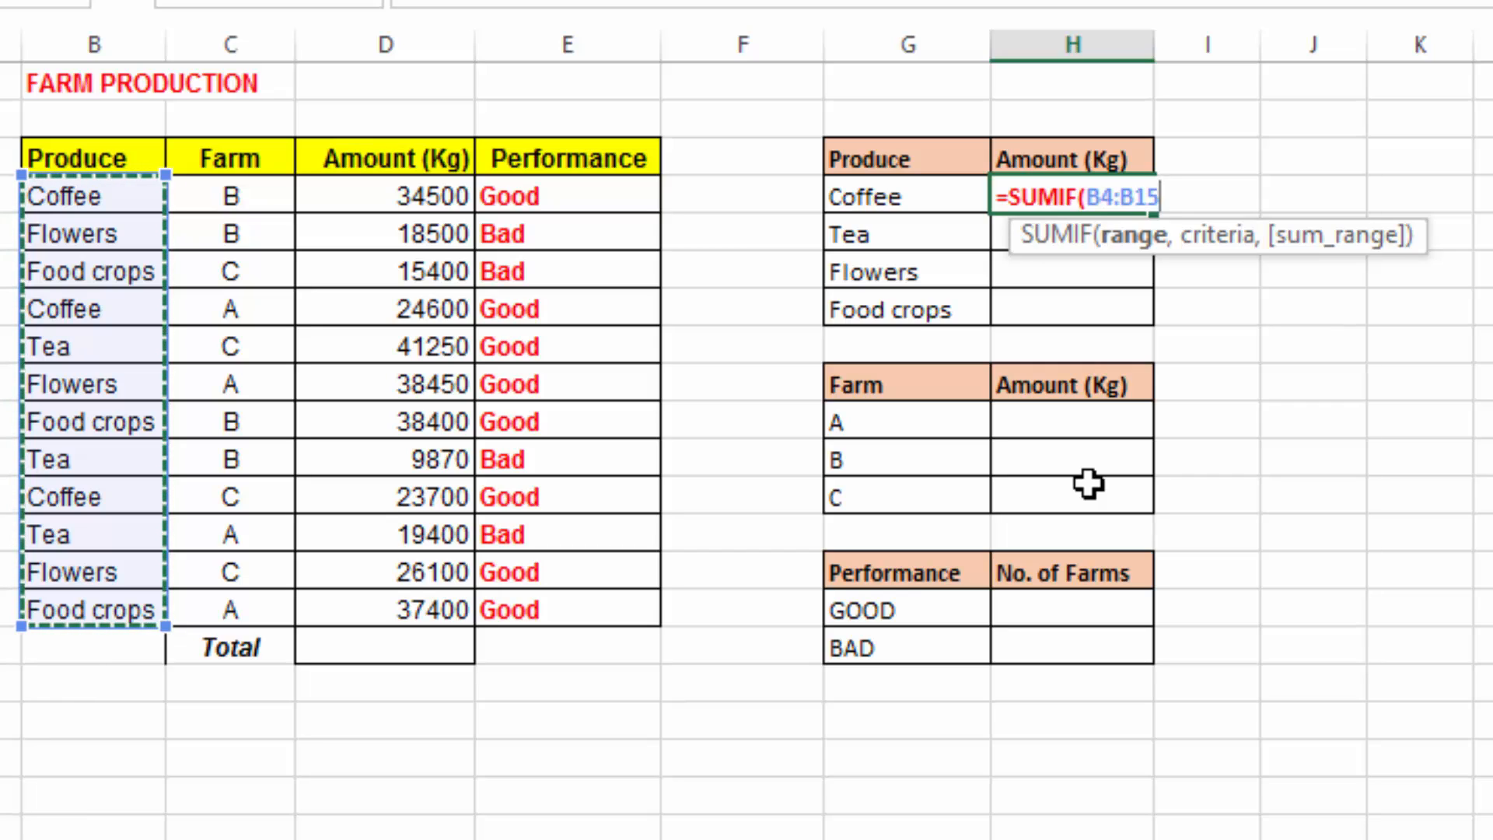
pyautogui.write(',"Coffee')
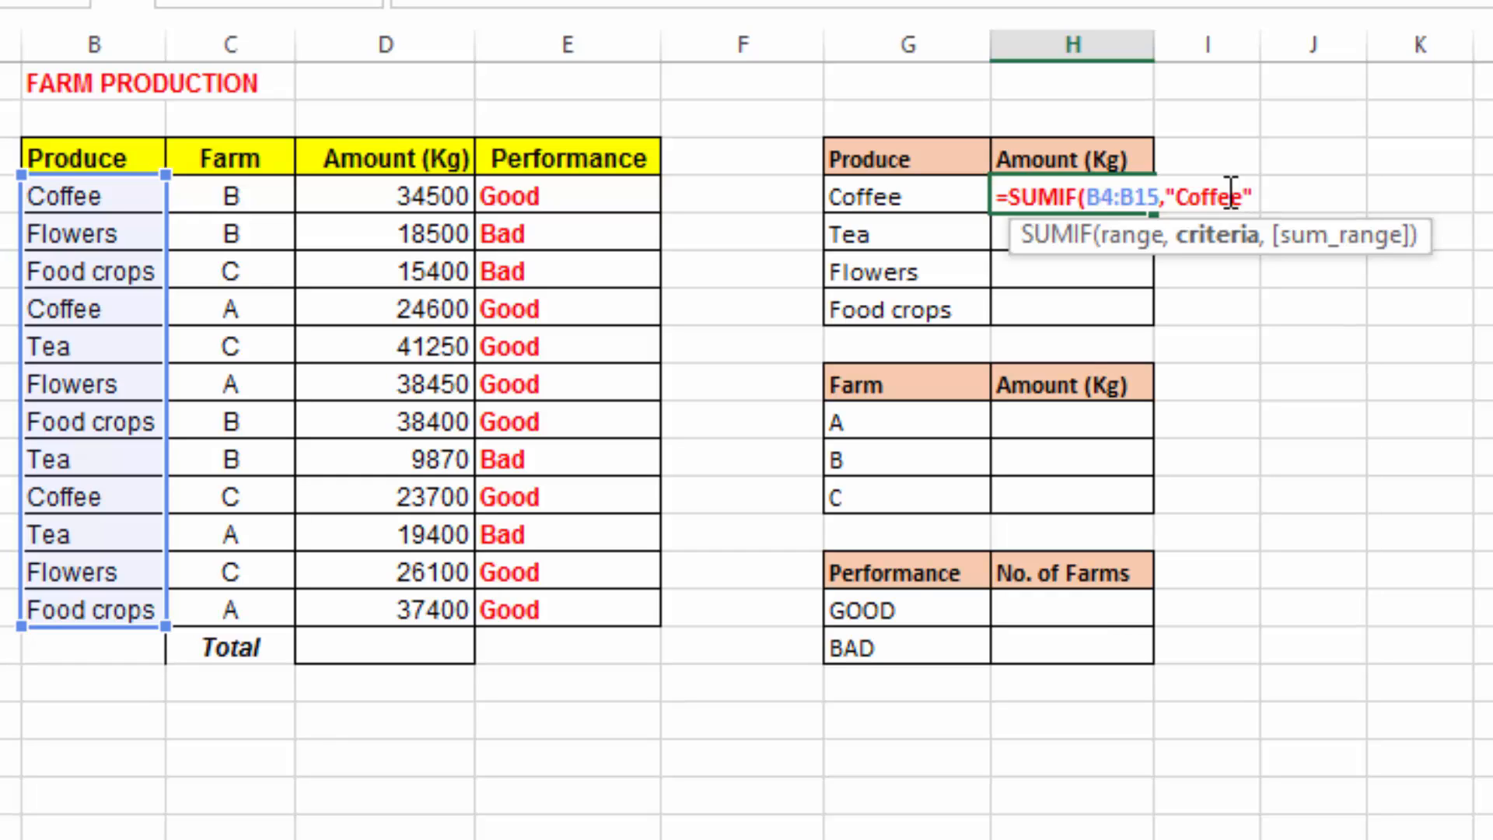
pyautogui.write(',')
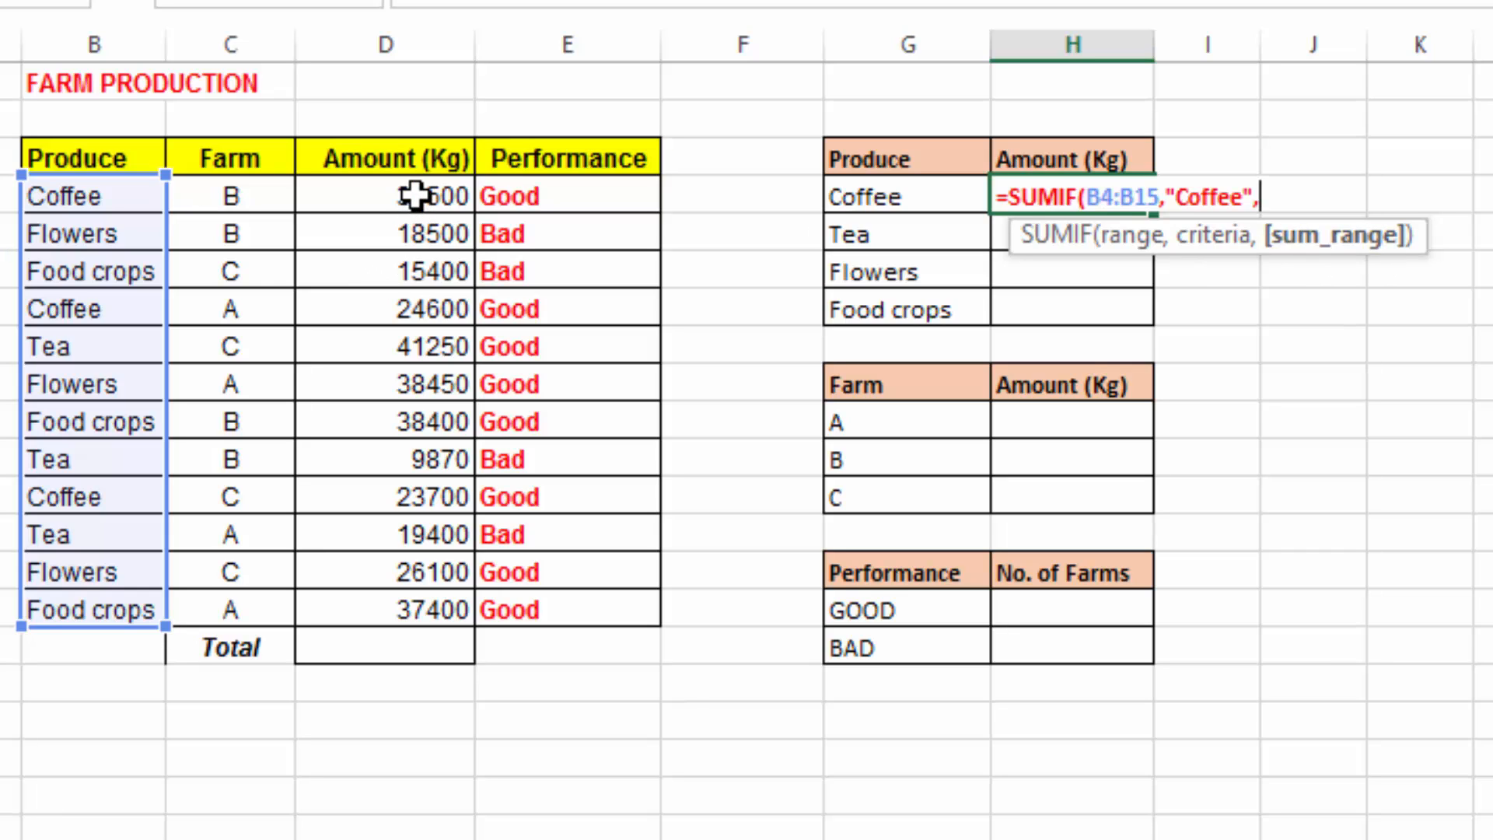
pyautogui.moveTo(414, 196); pyautogui.dragTo(414, 605)
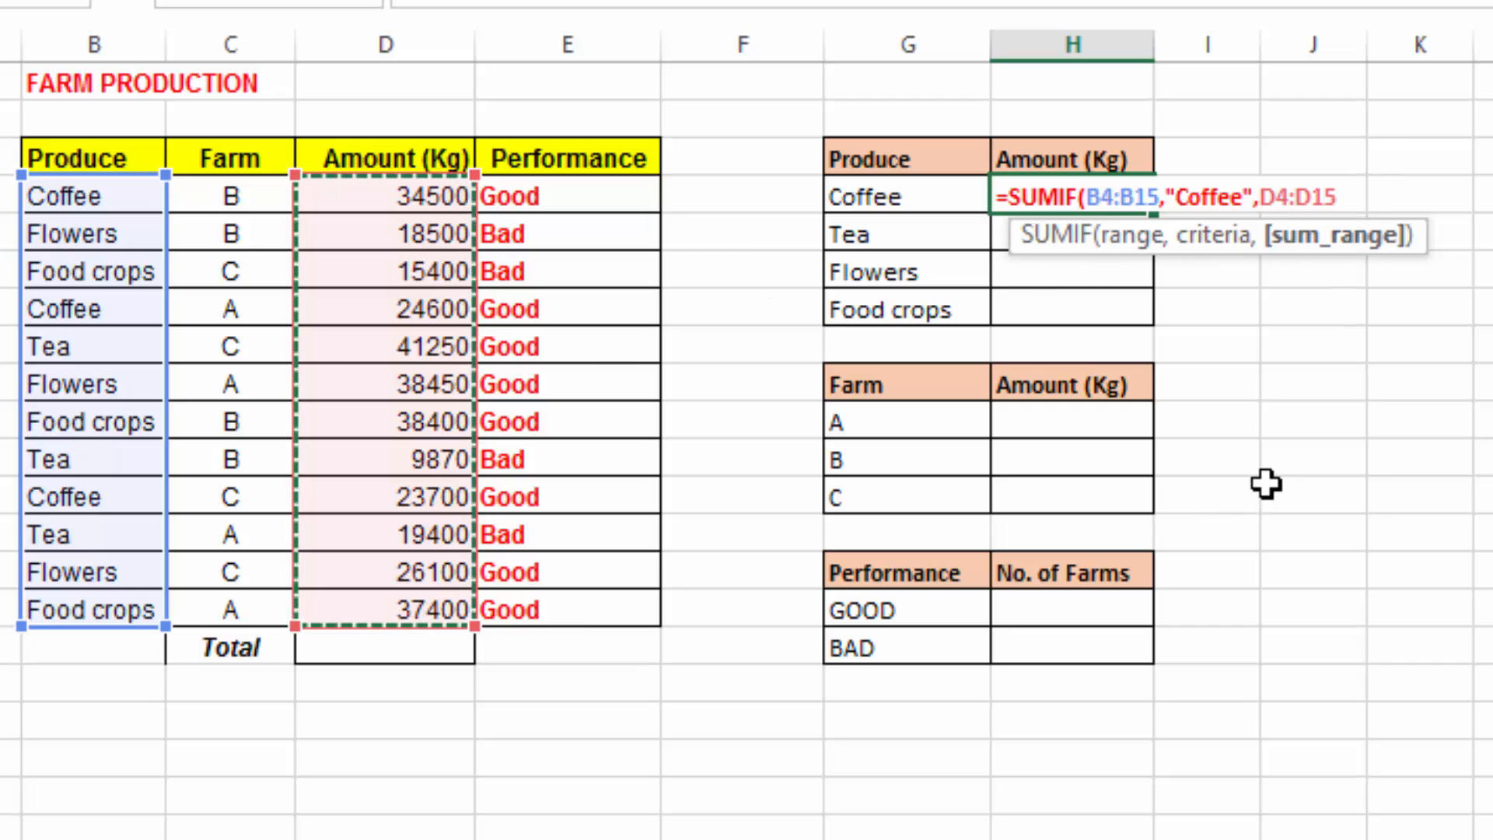
pyautogui.write(')')
pyautogui.press('Return')
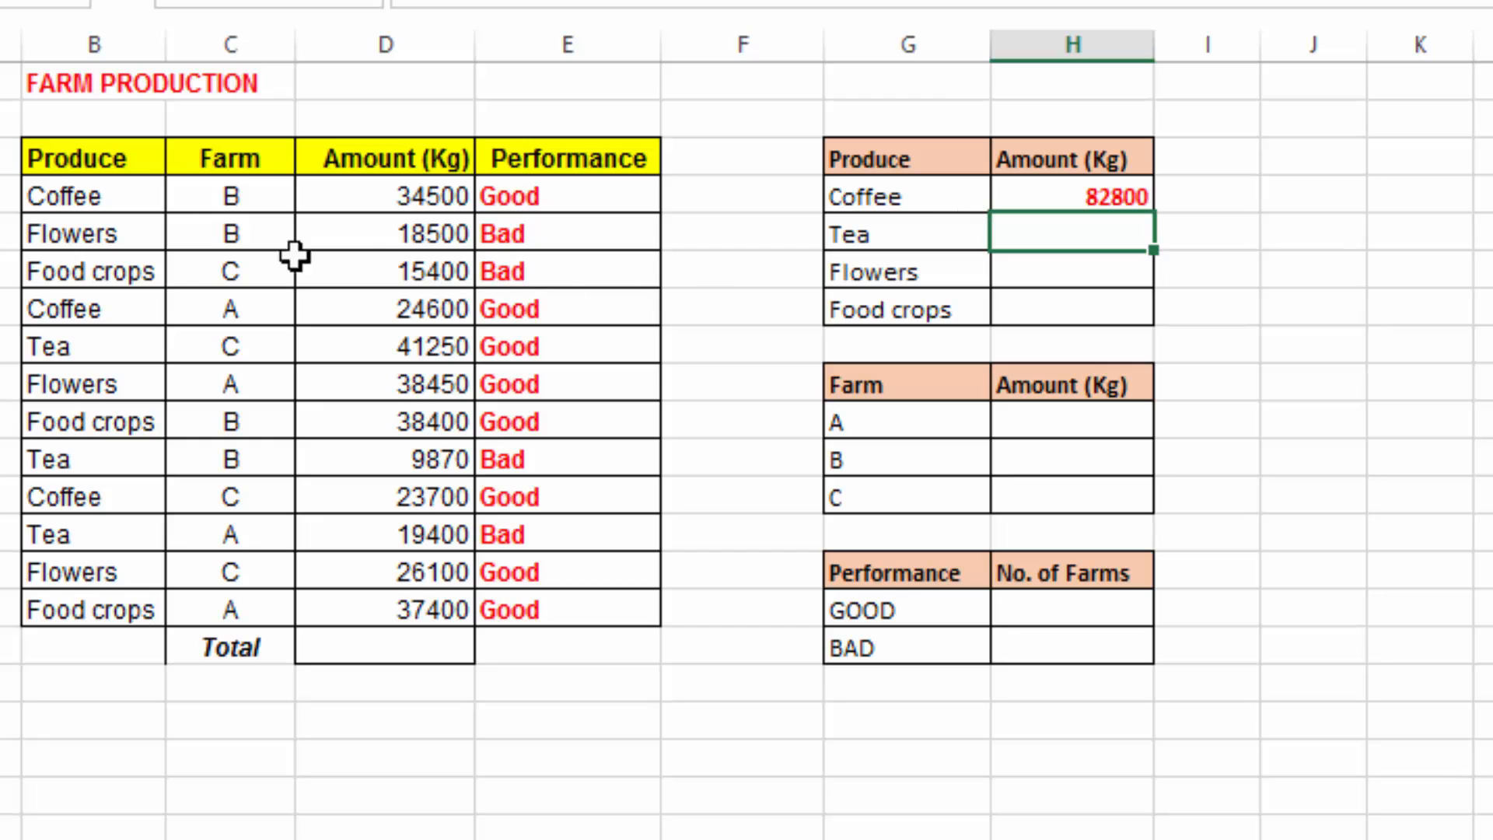
# - Review the Coffee amounts in D4, D7 and D12 against the Coffee total in the Produce summary
pyautogui.click(398, 204)
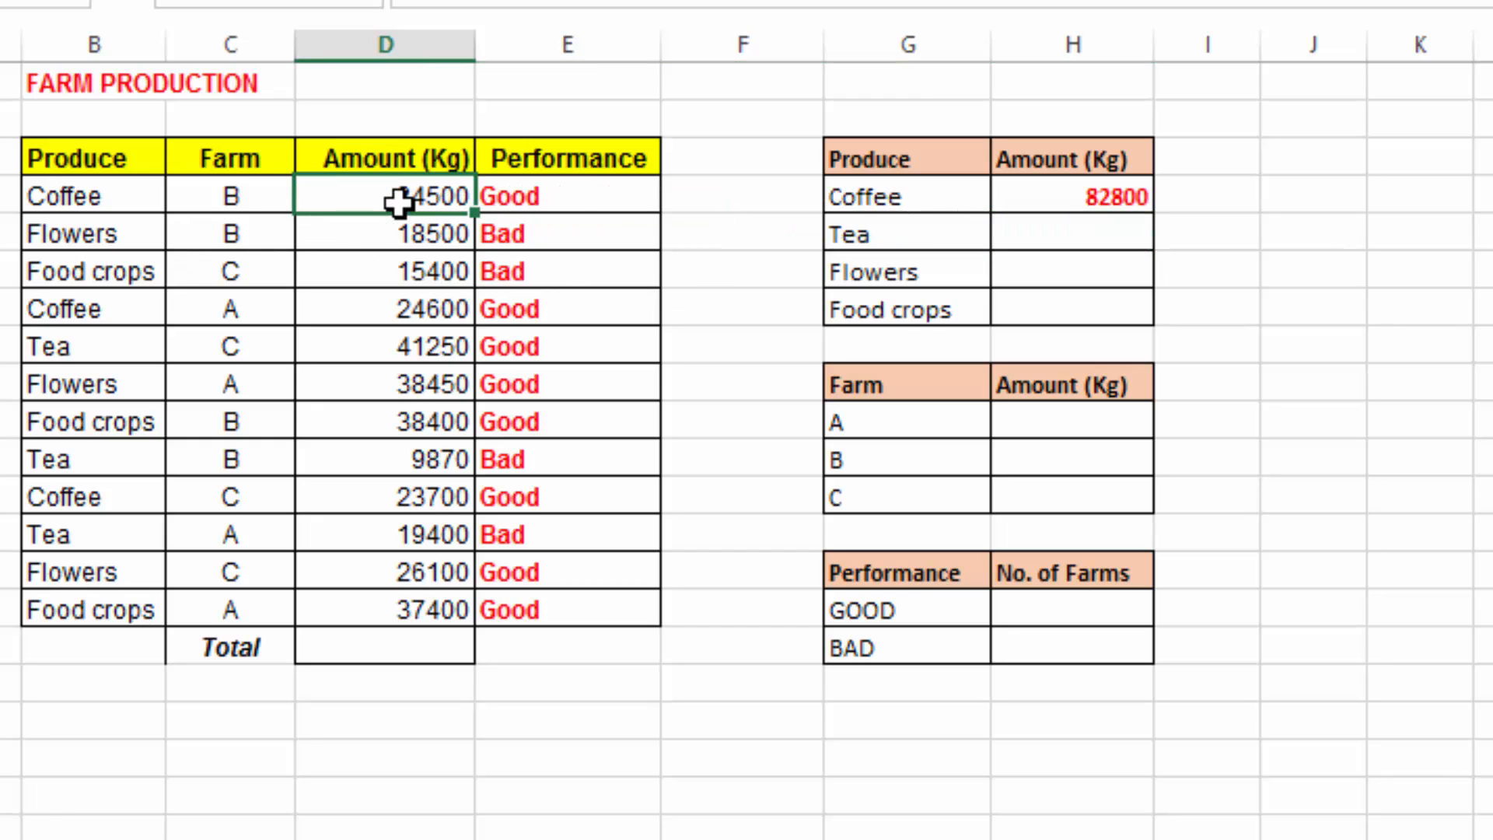
pyautogui.click(417, 310)
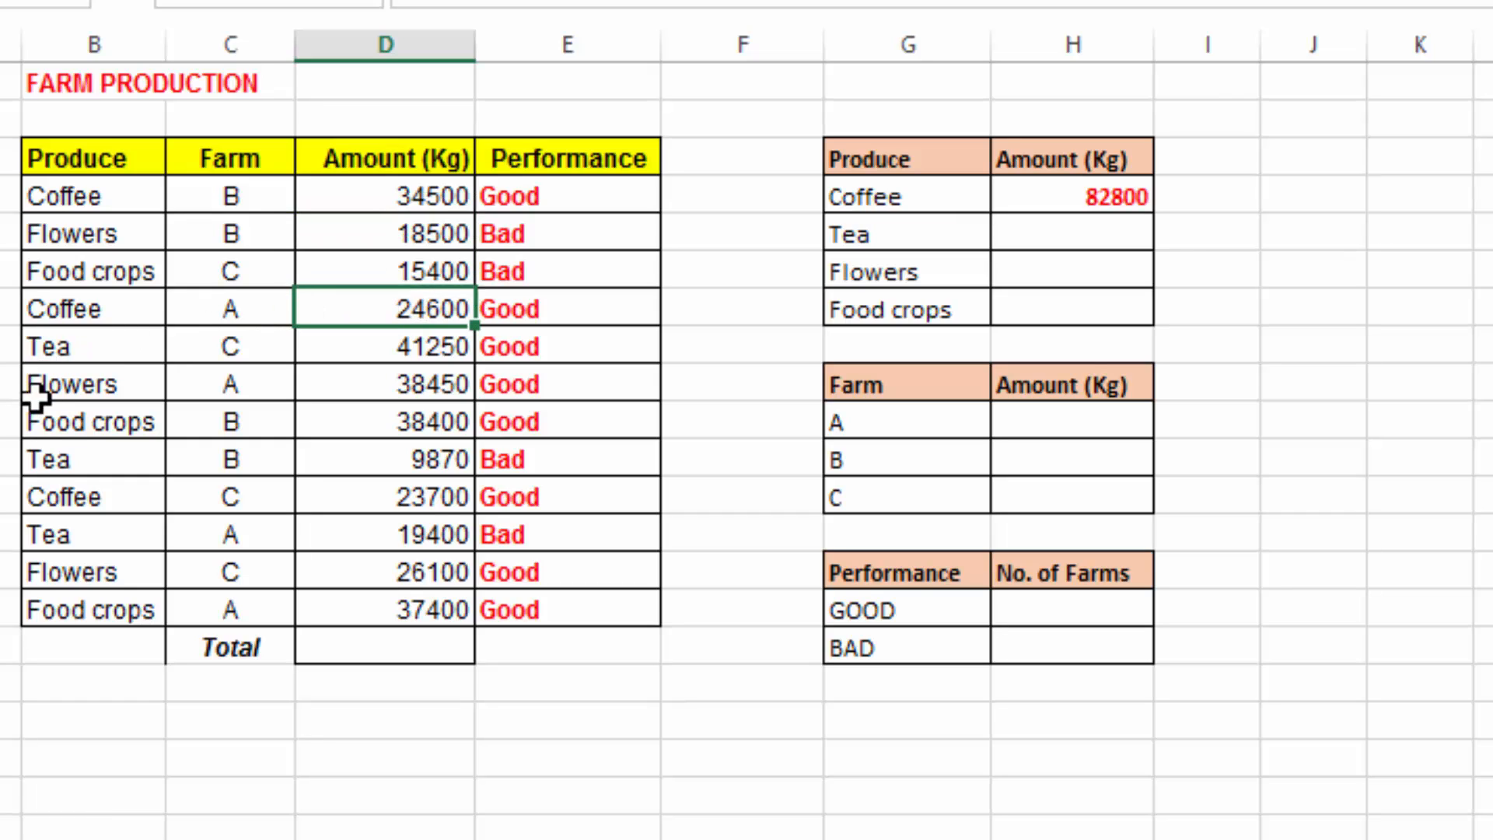
pyautogui.click(385, 504)
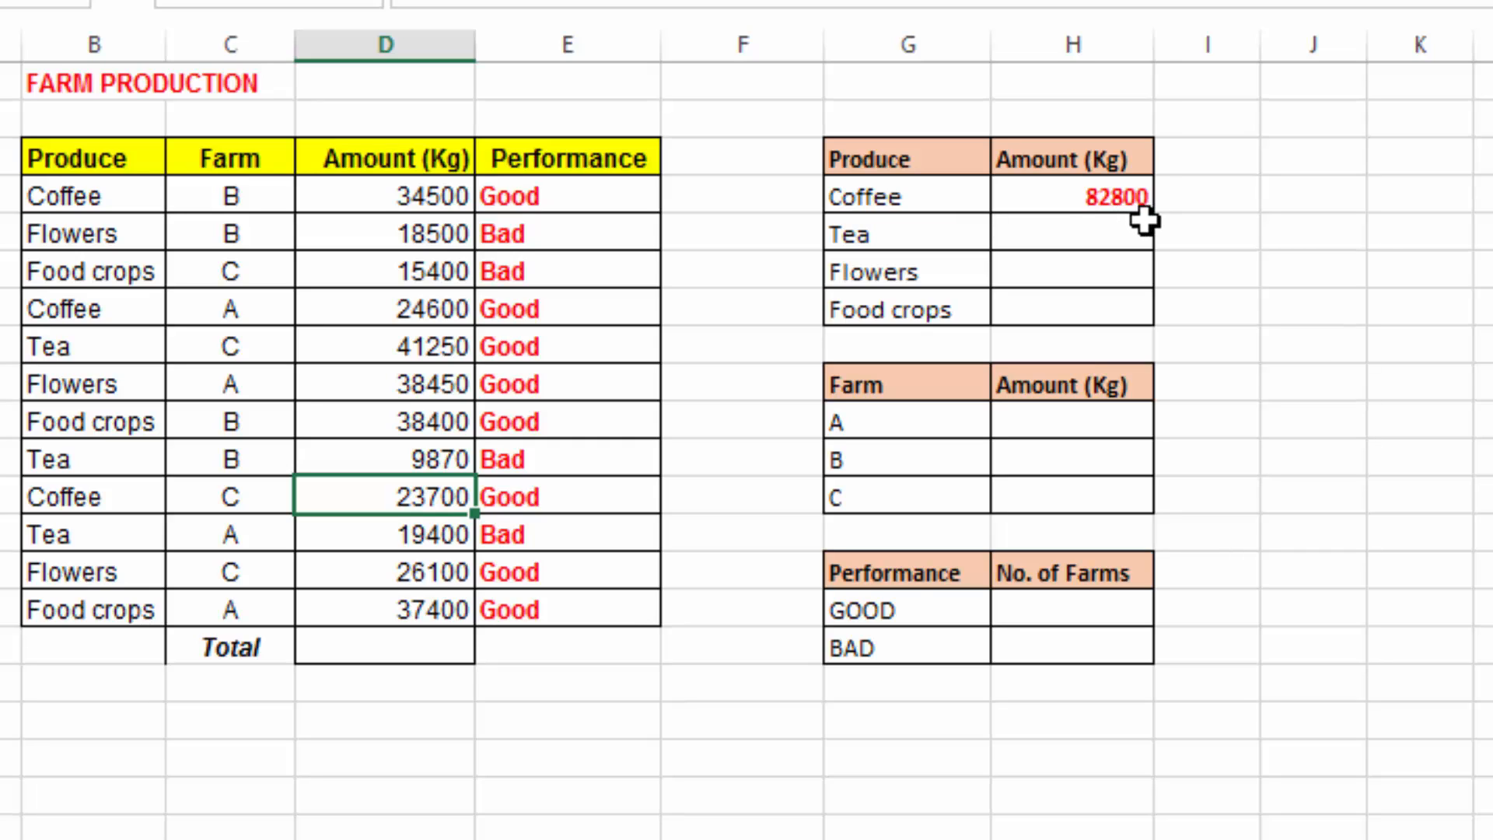
# - Cross-check the Coffee total by entering =D4+D7+D12 in E17, and clear that cell again
pyautogui.click(545, 686)
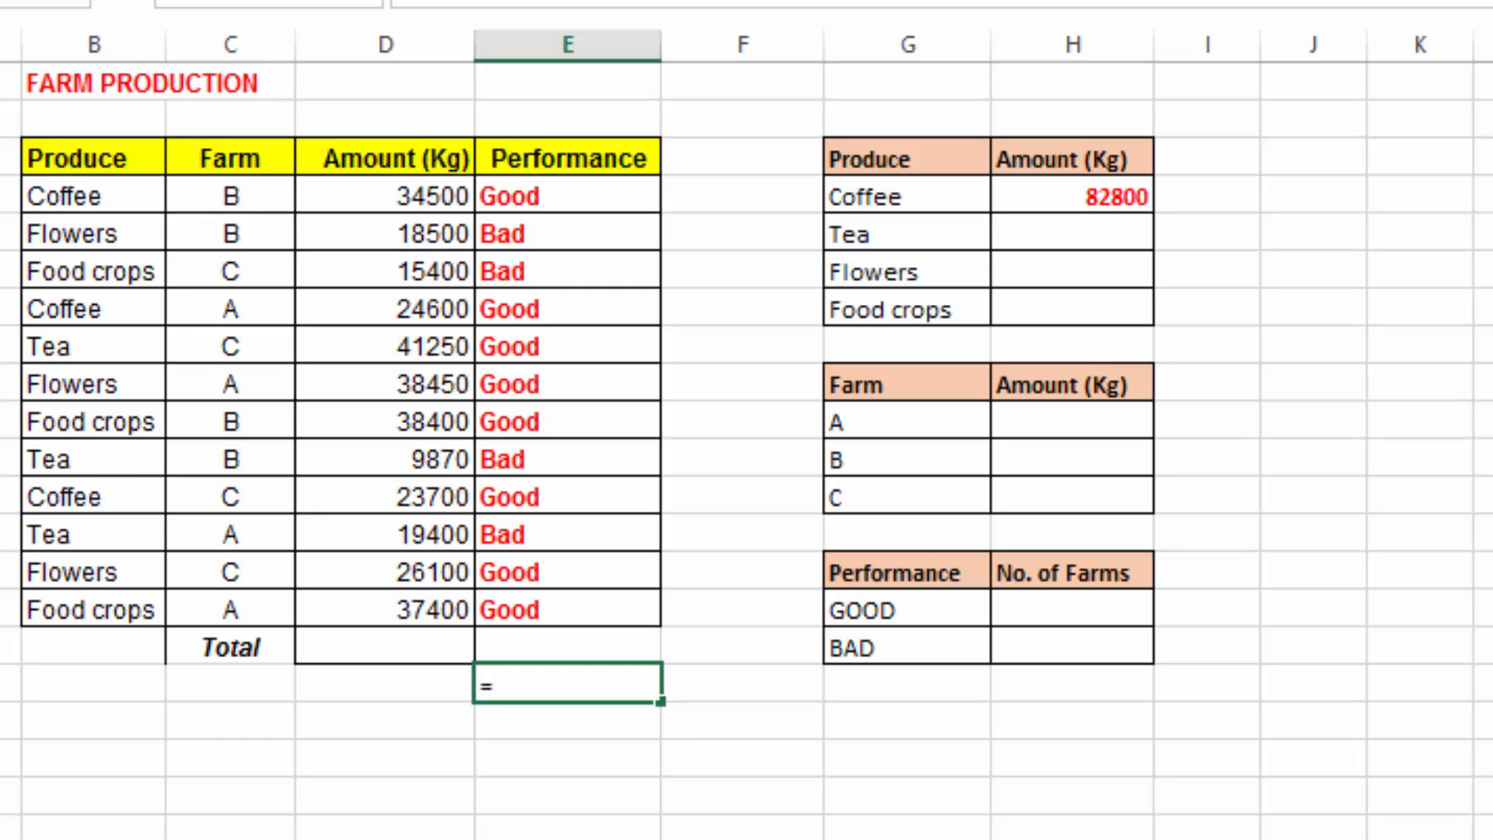
pyautogui.click(420, 198)
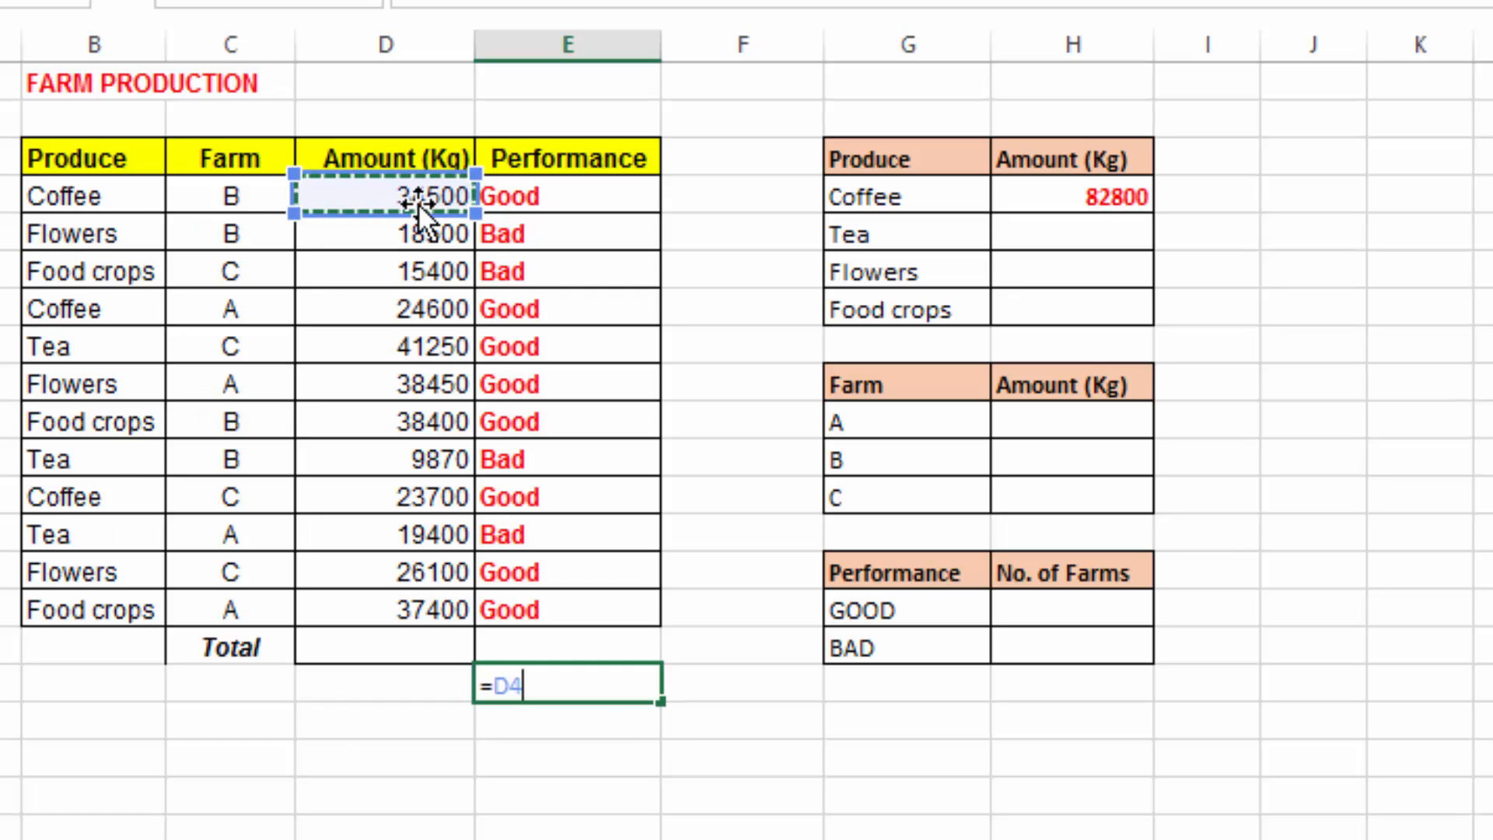
pyautogui.write('+')
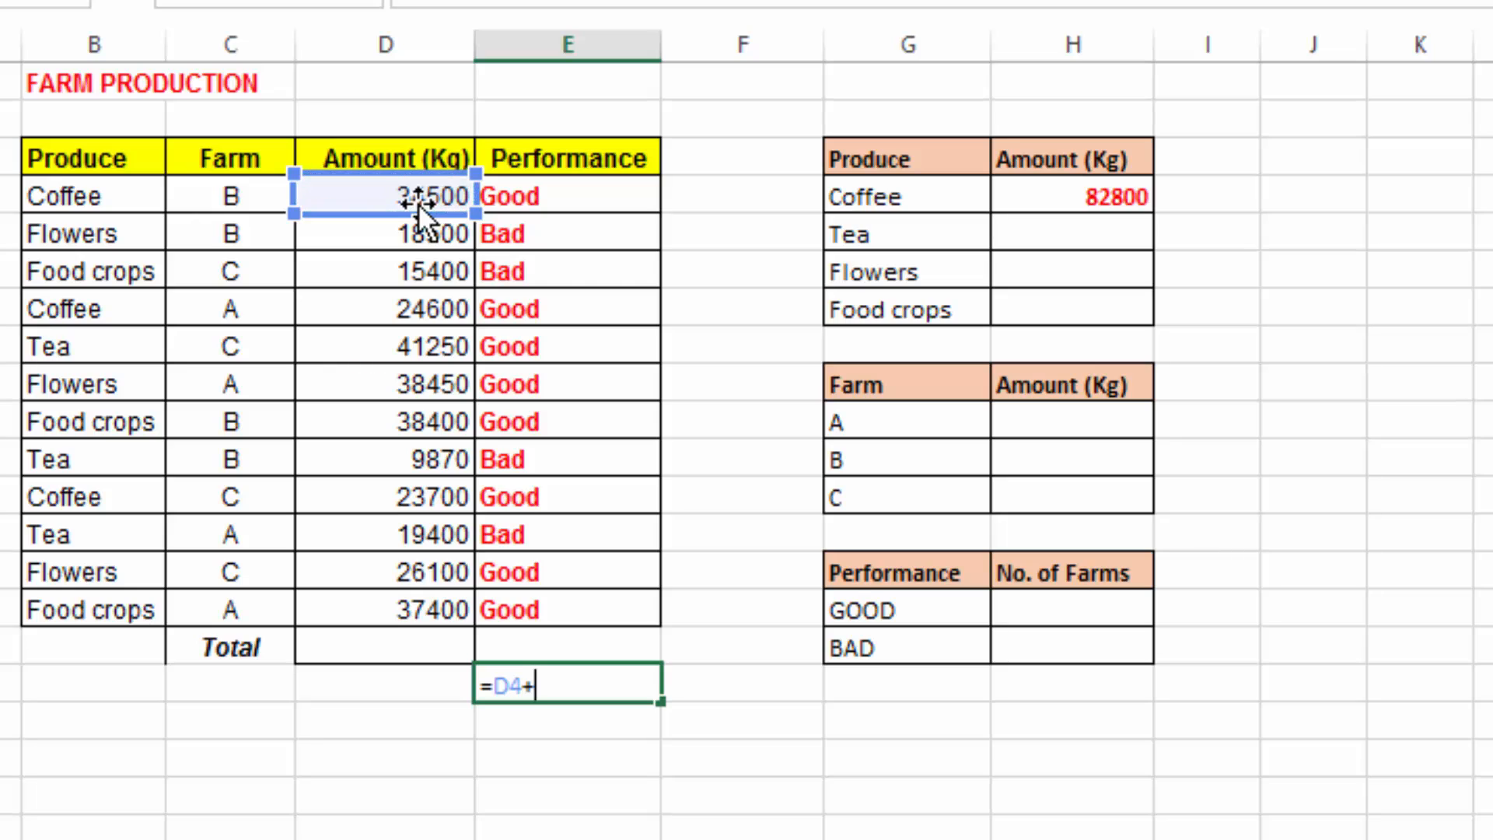
pyautogui.click(380, 315)
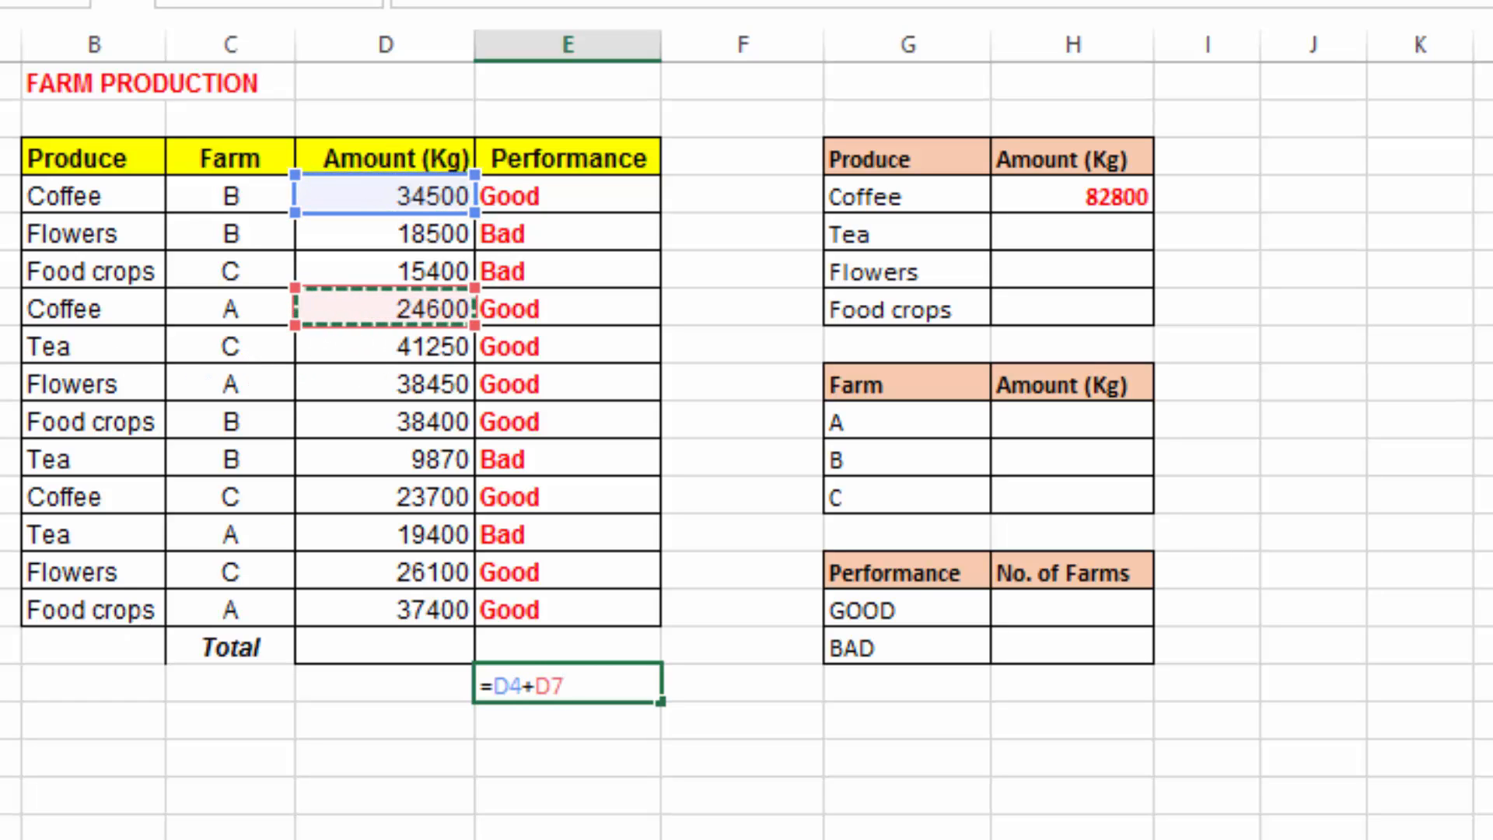
pyautogui.write('+')
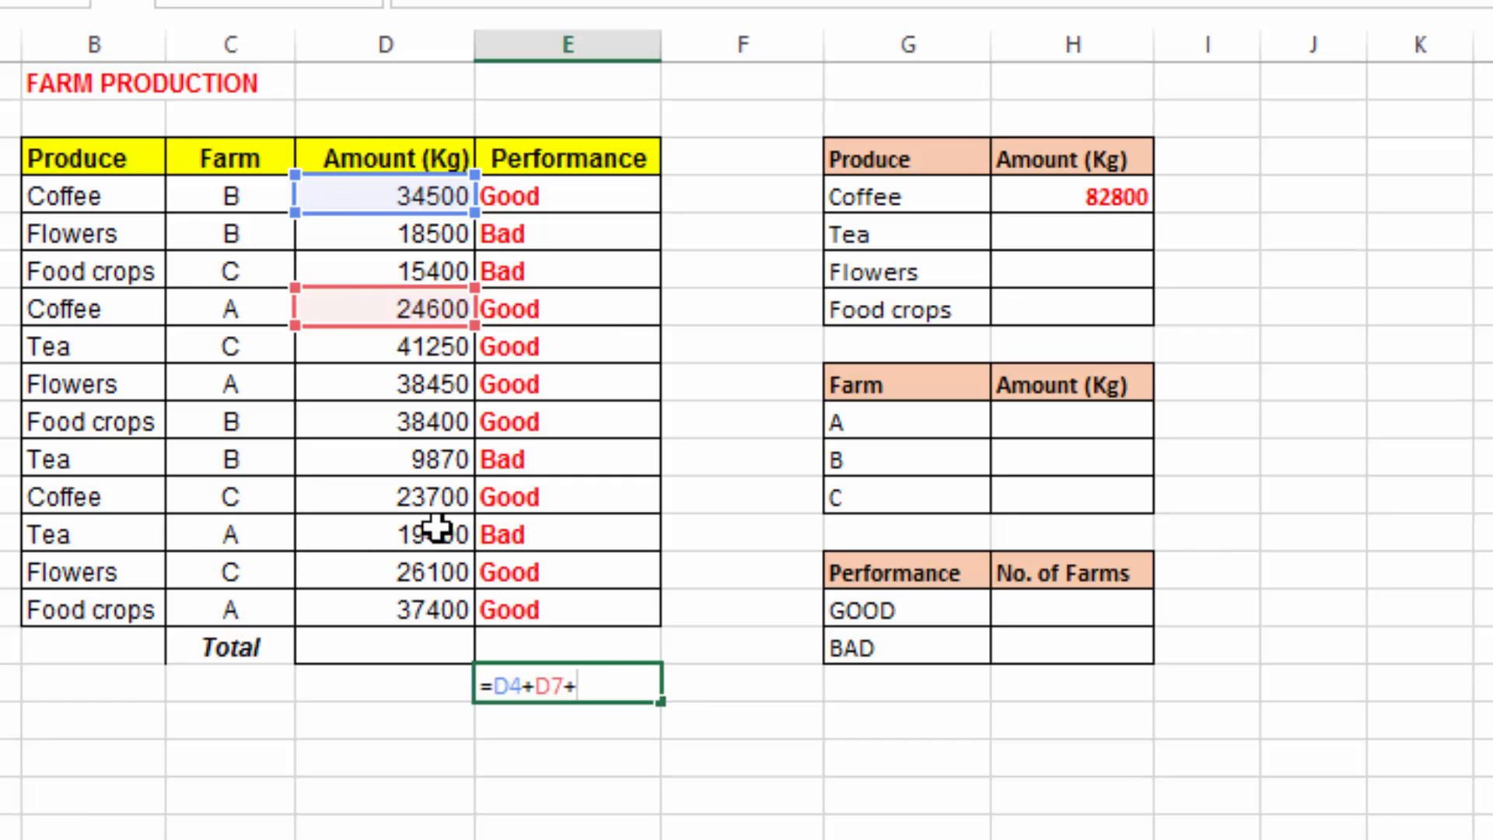
pyautogui.click(434, 494)
pyautogui.press('Return')
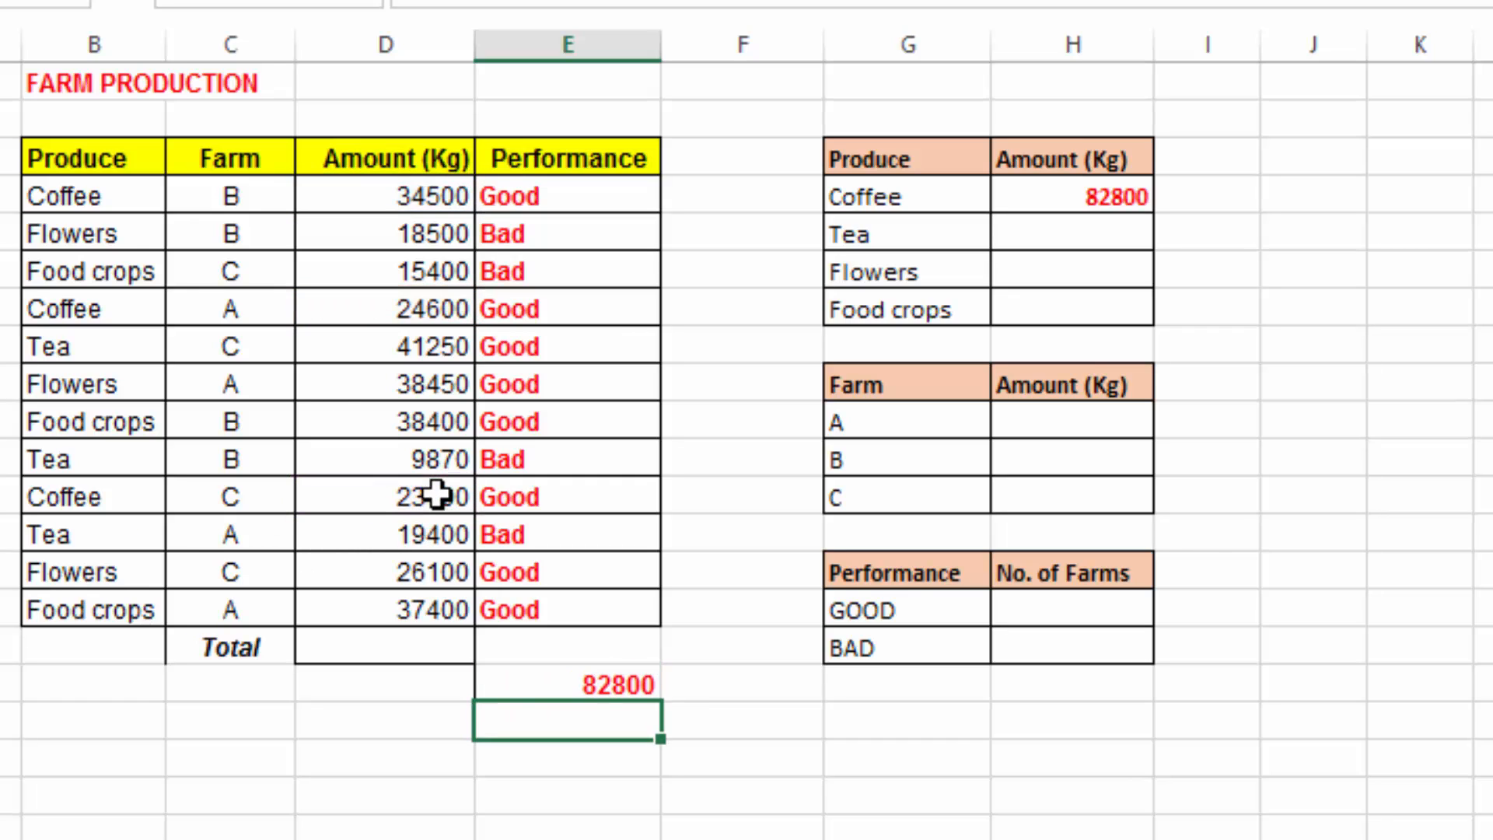
pyautogui.click(614, 685)
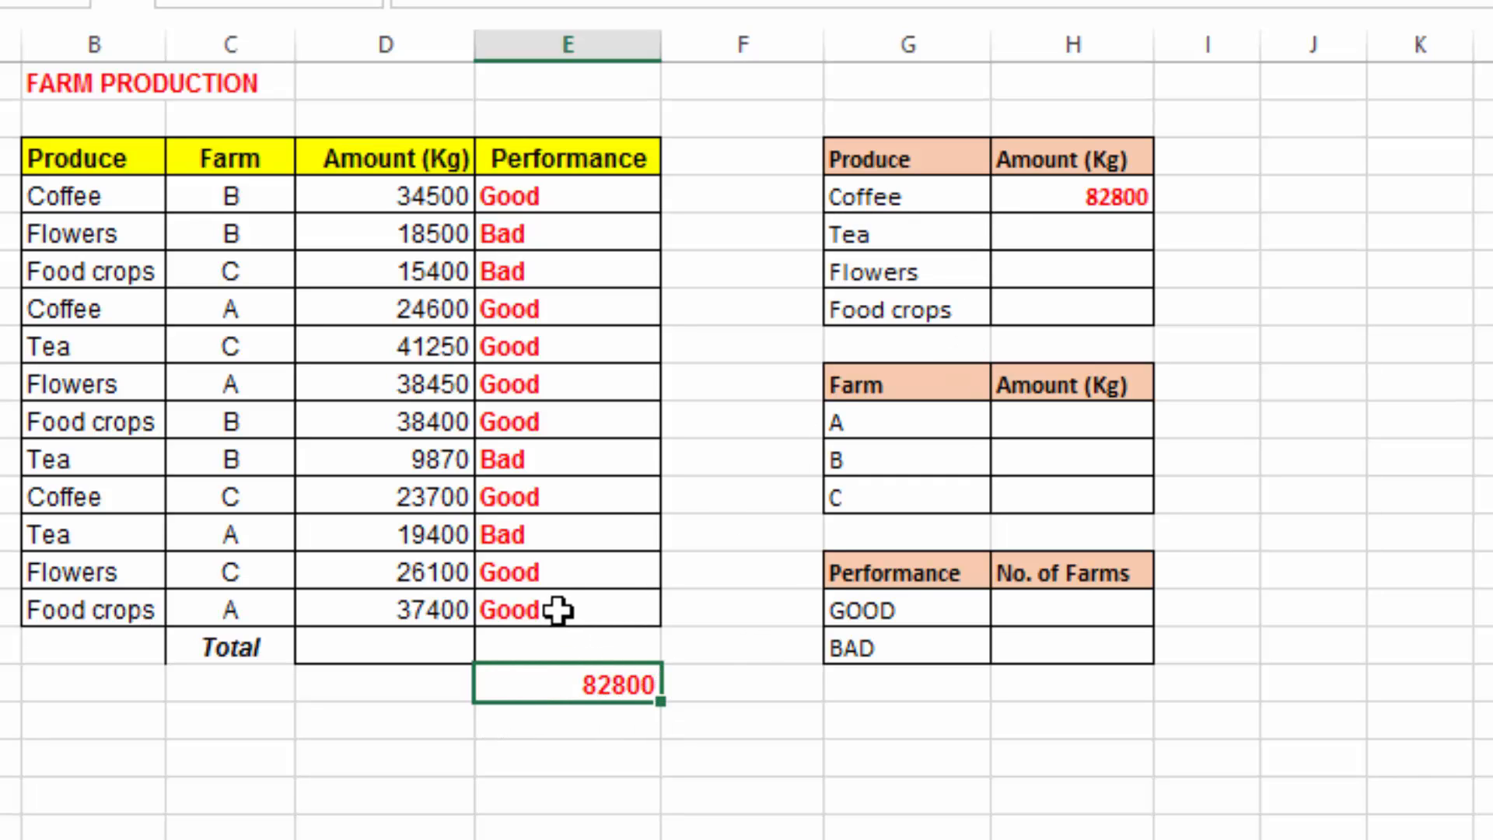
pyautogui.press('Delete')
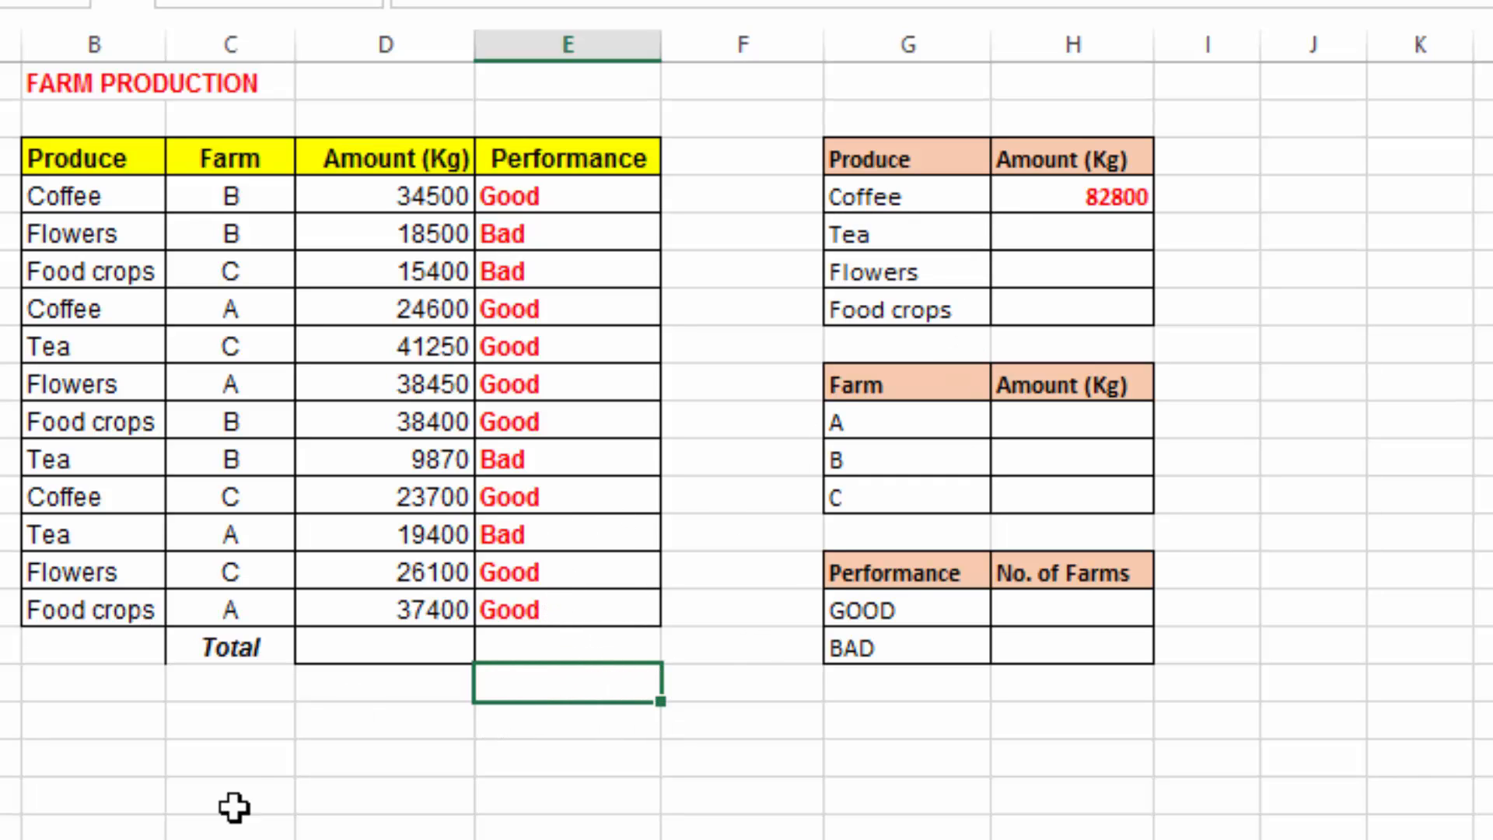
# - Total the Tea amount in H5 with =SUMIF(B4:B15,"Tea",D4:D15)
pyautogui.click(1055, 231)
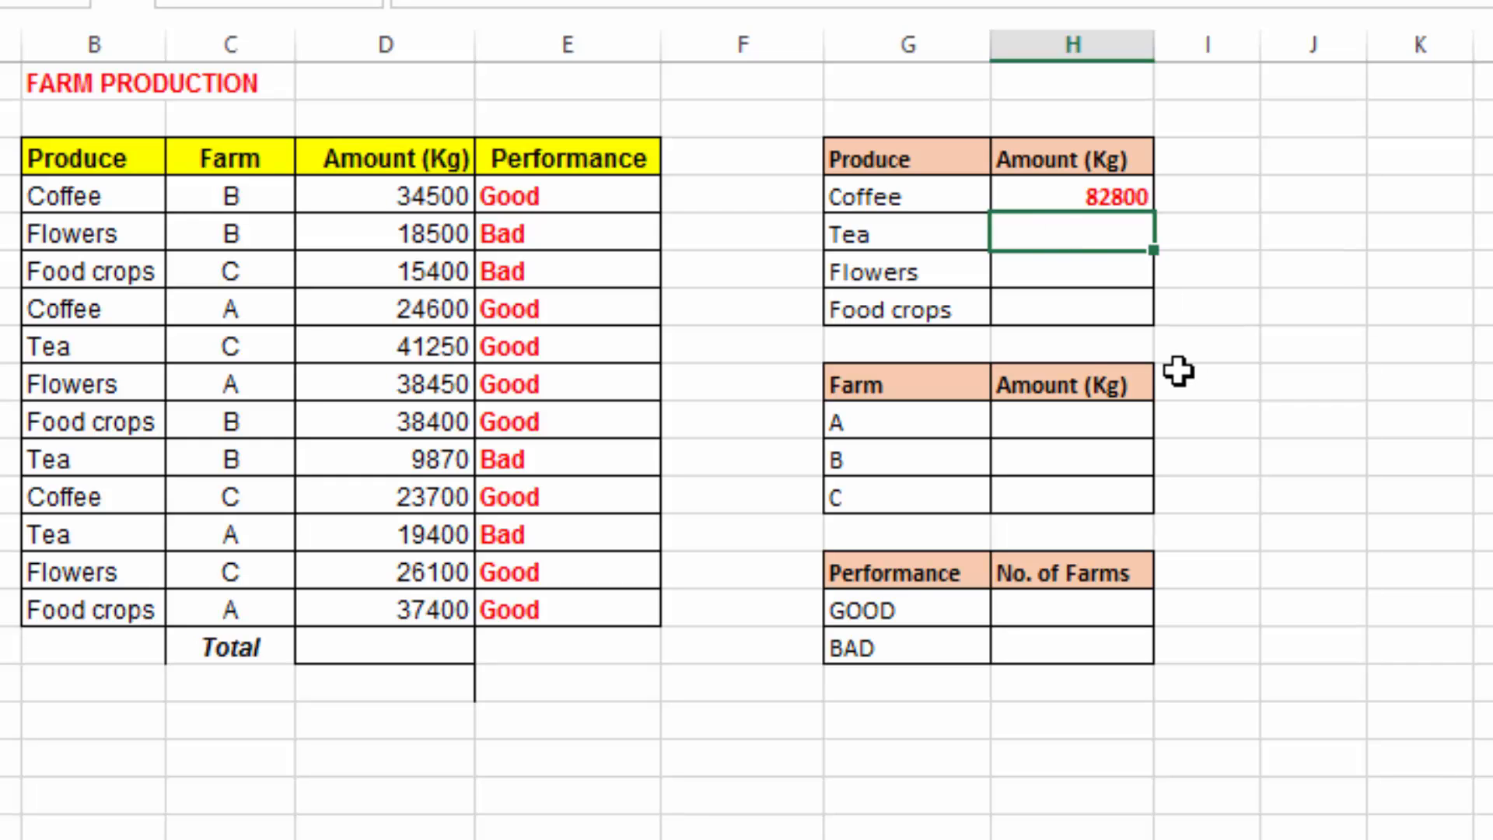
pyautogui.write('=sumif')
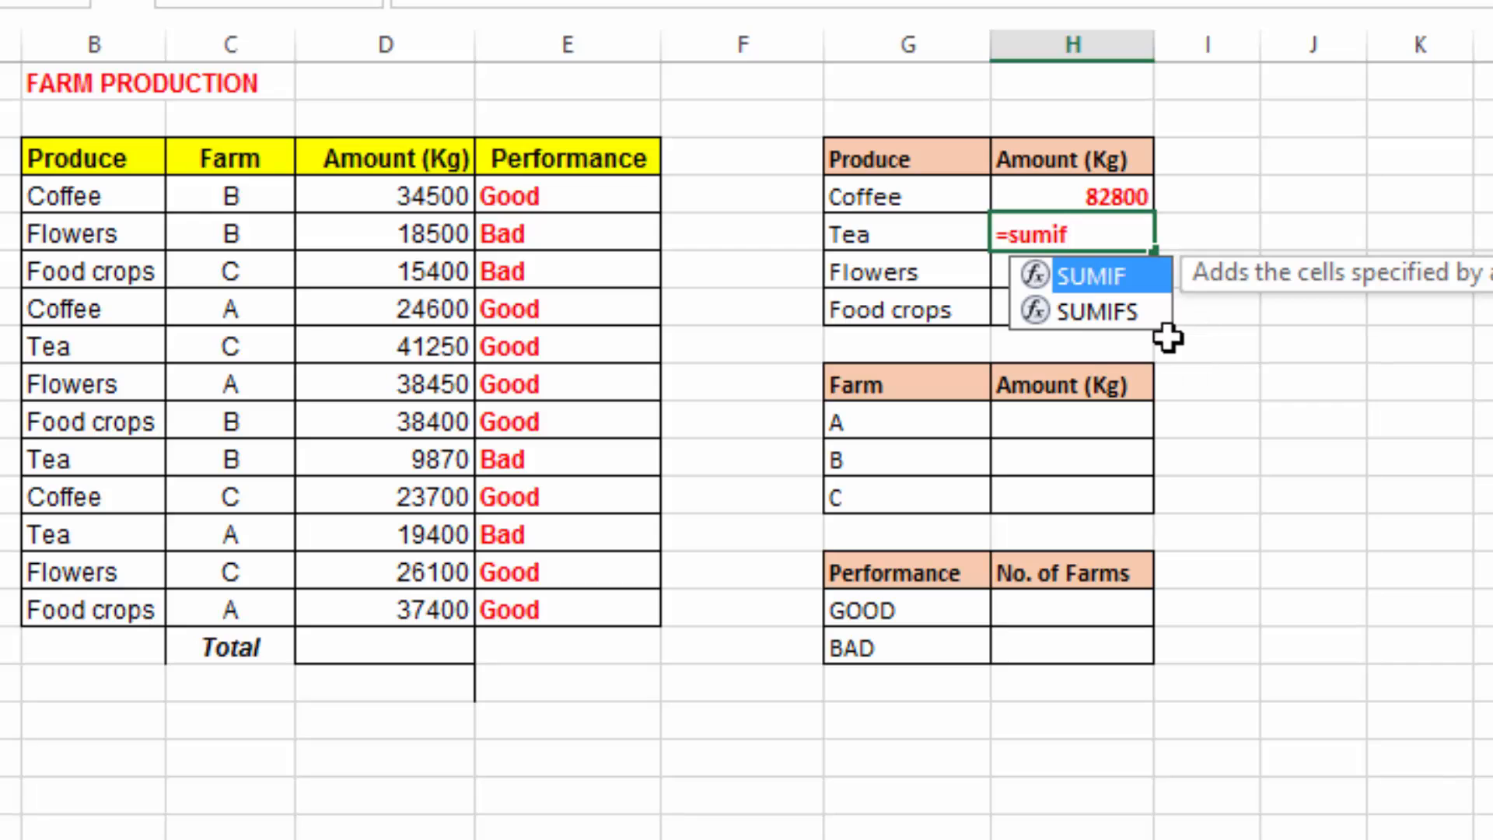
pyautogui.doubleClick(1115, 276)
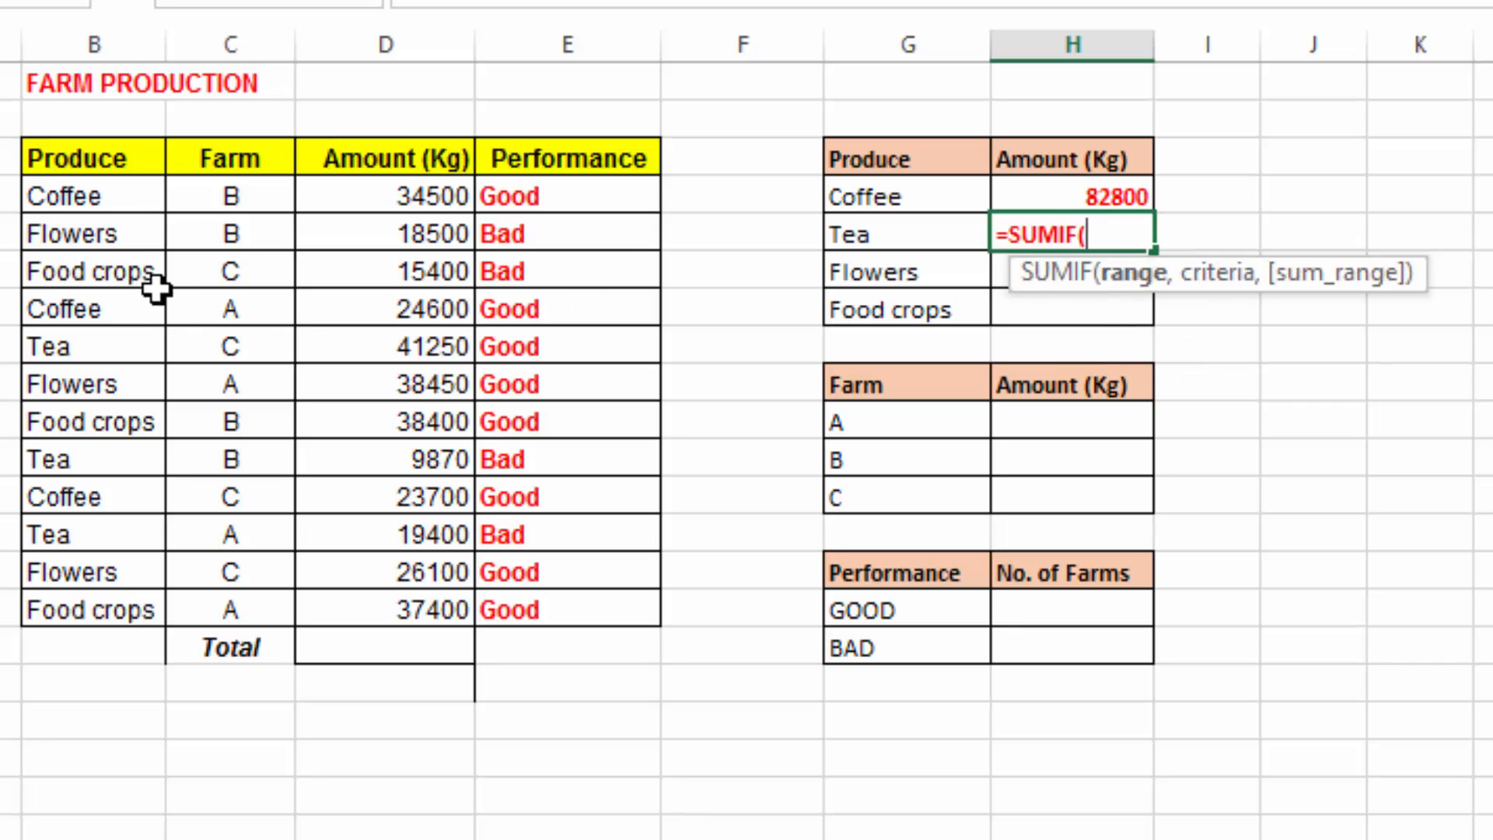
pyautogui.moveTo(95, 197); pyautogui.dragTo(110, 605)
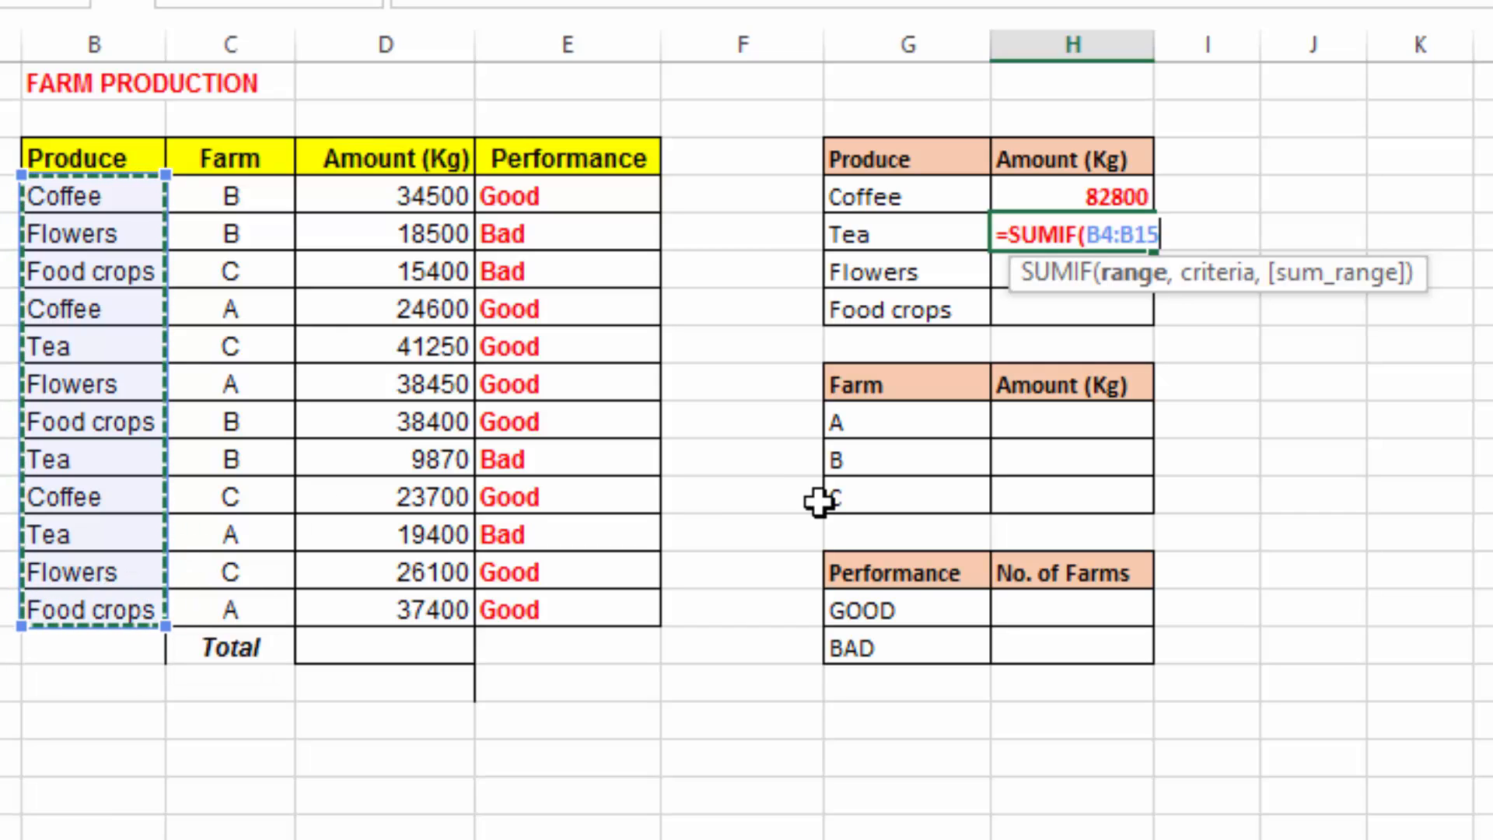
pyautogui.write(',"Tea')
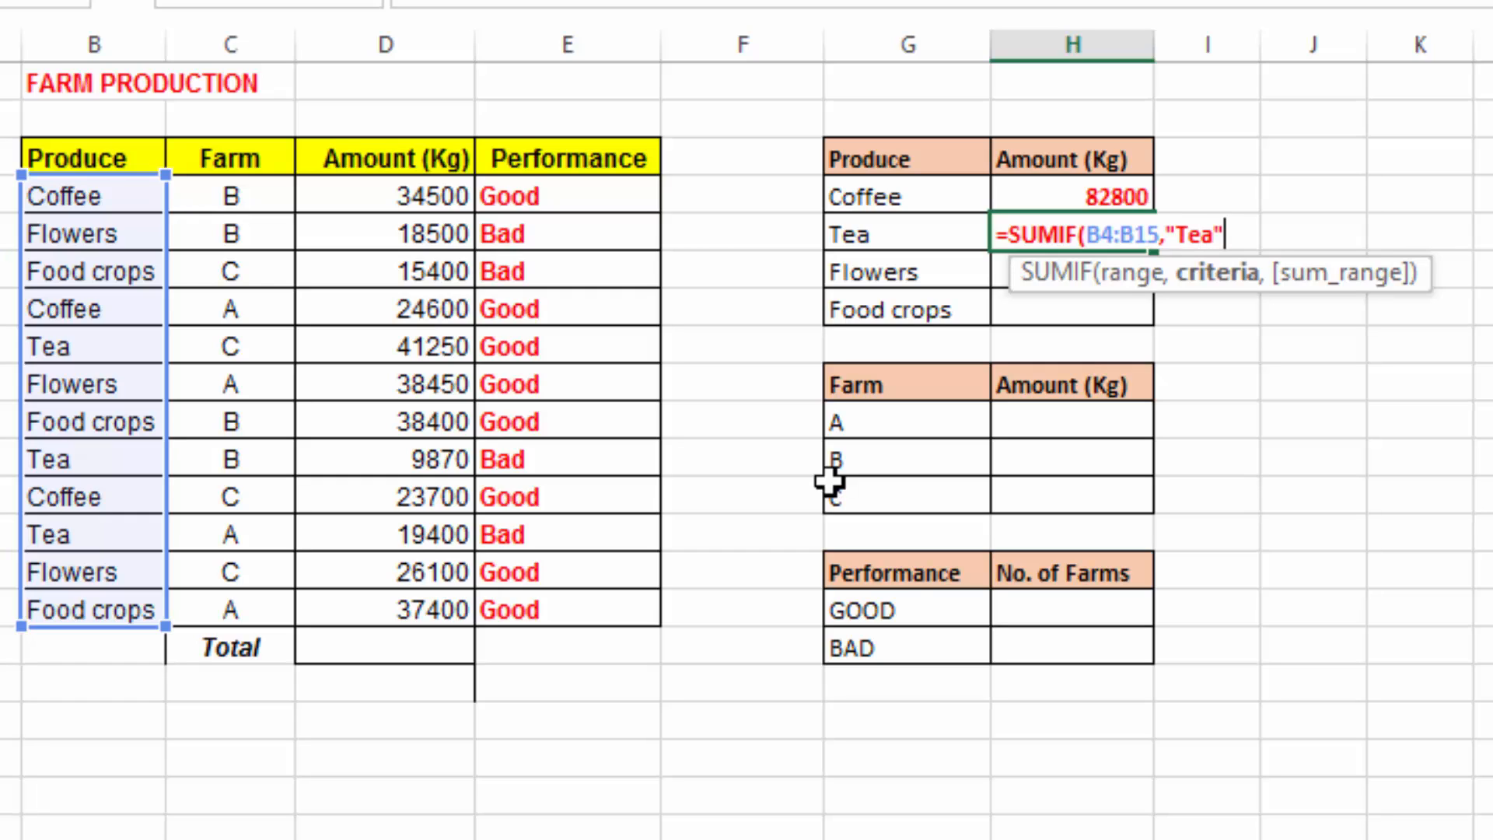
pyautogui.write('",')
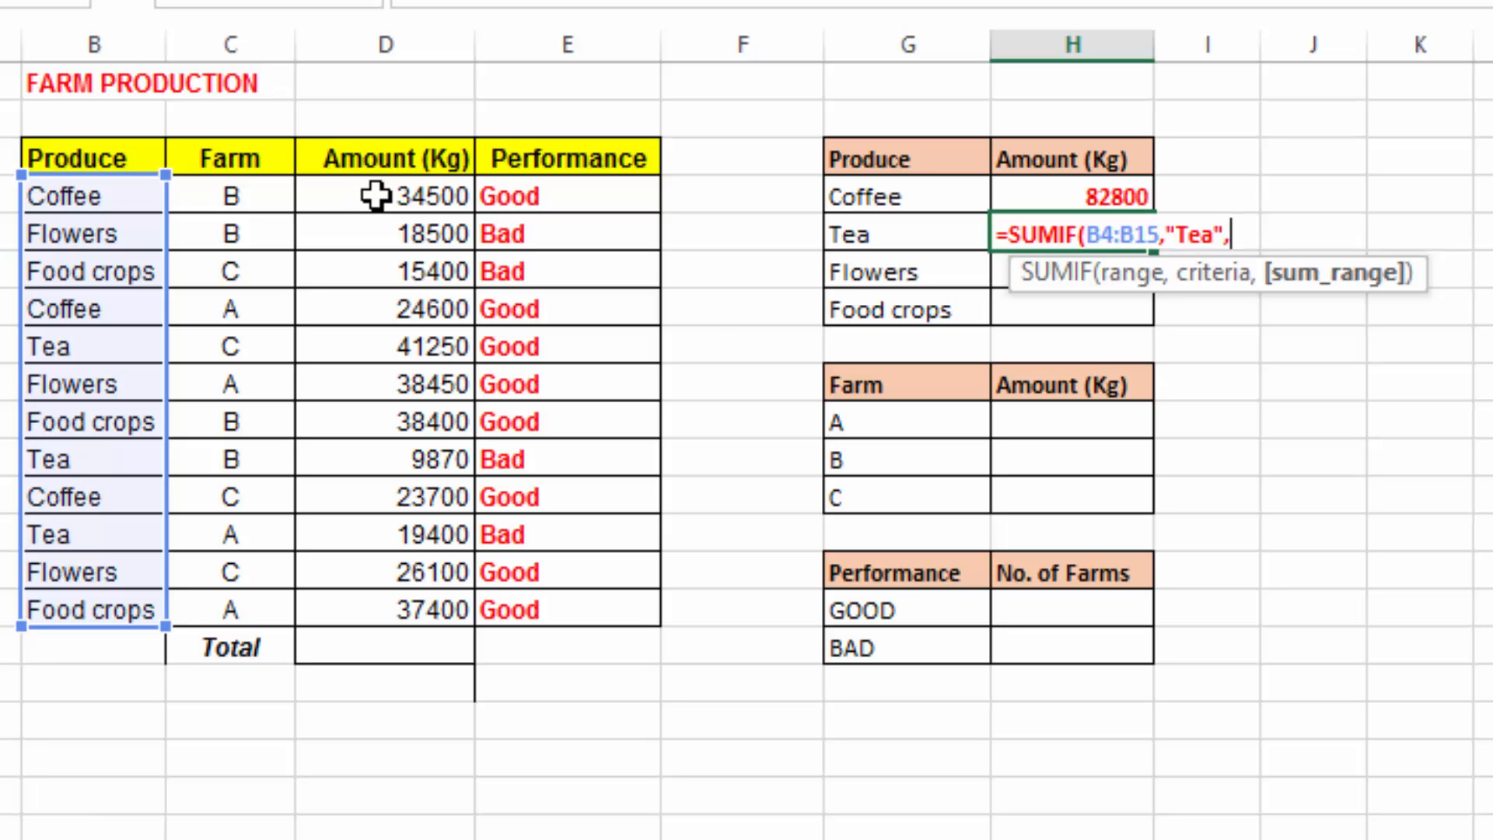
pyautogui.moveTo(376, 196); pyautogui.dragTo(389, 622)
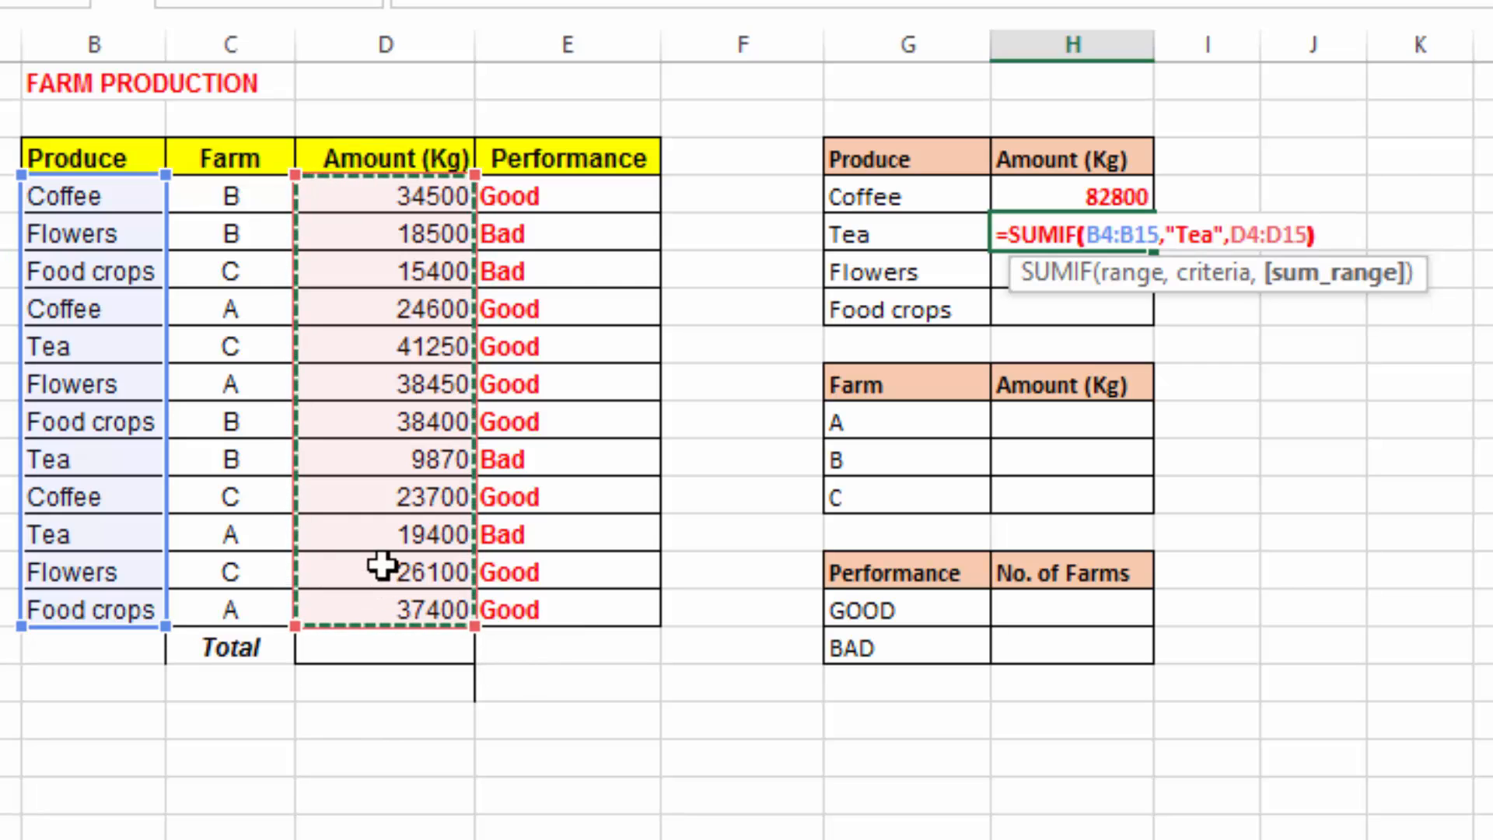
pyautogui.press('Return')
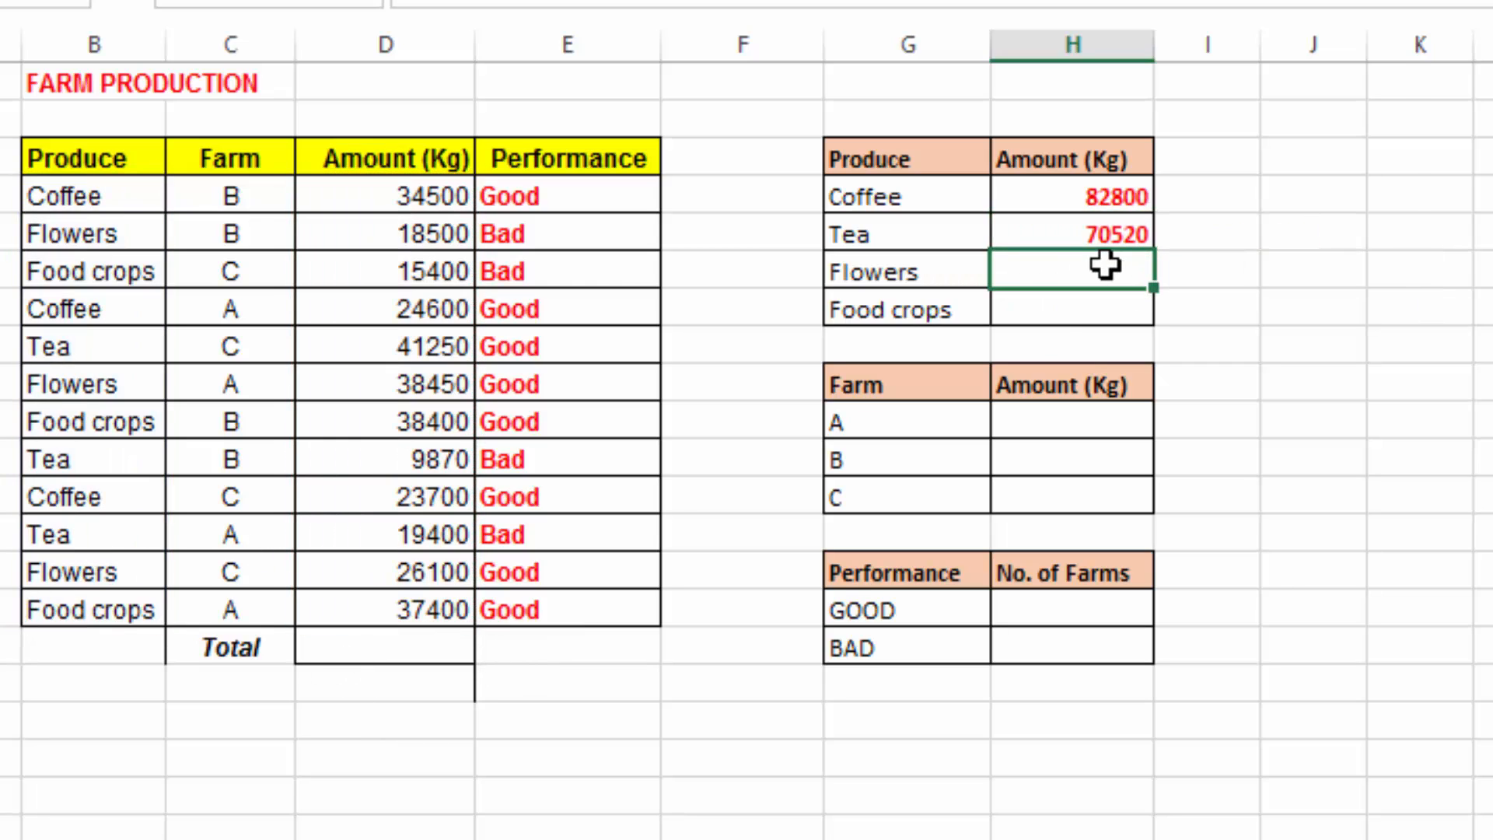
# - Total the Flowers amount in H6 with =SUMIF(B4:B15,"Flowers",D4:D15)
pyautogui.write('=')
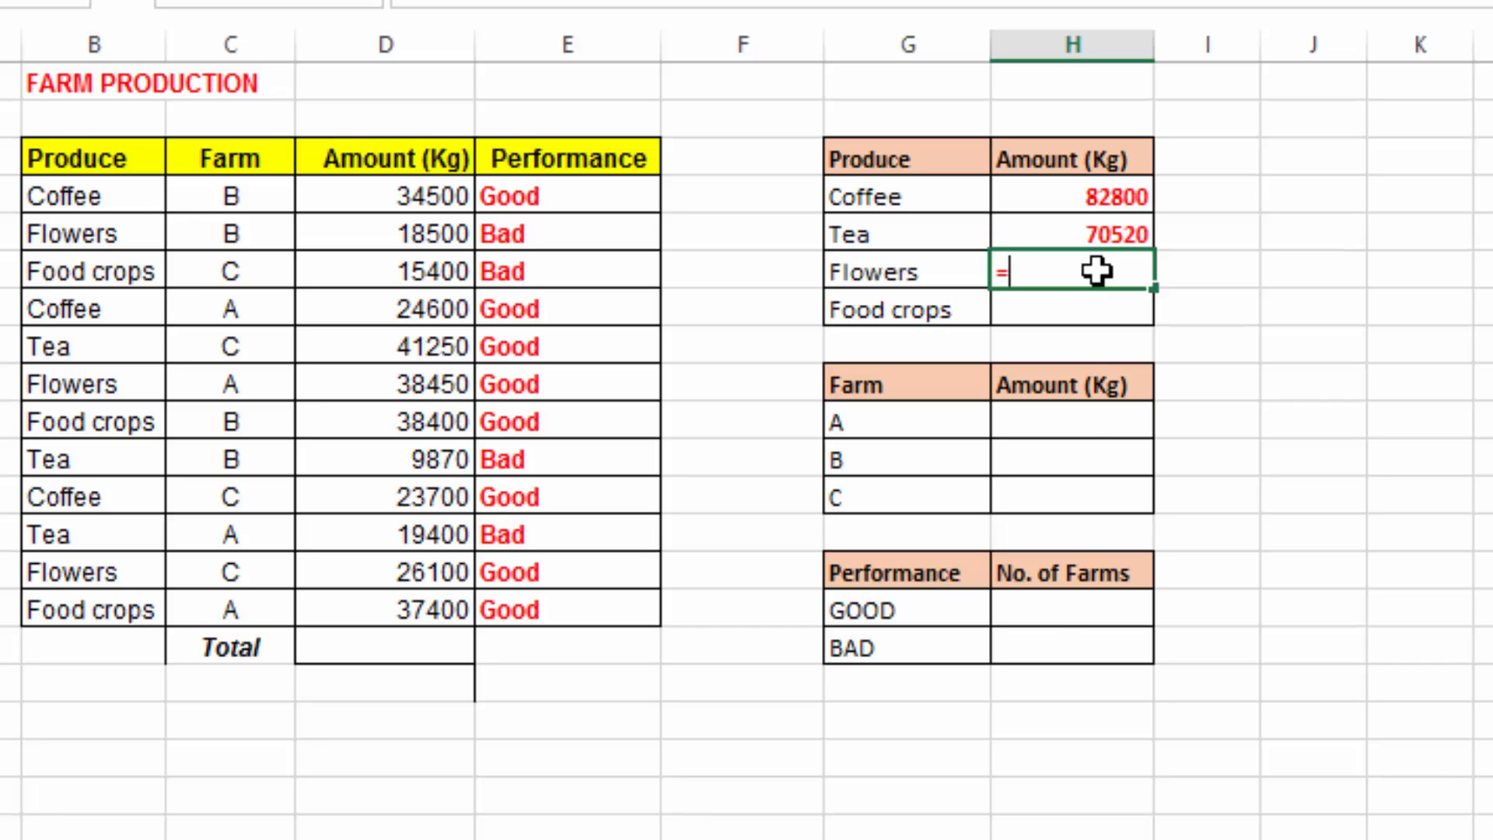
pyautogui.write('sumi')
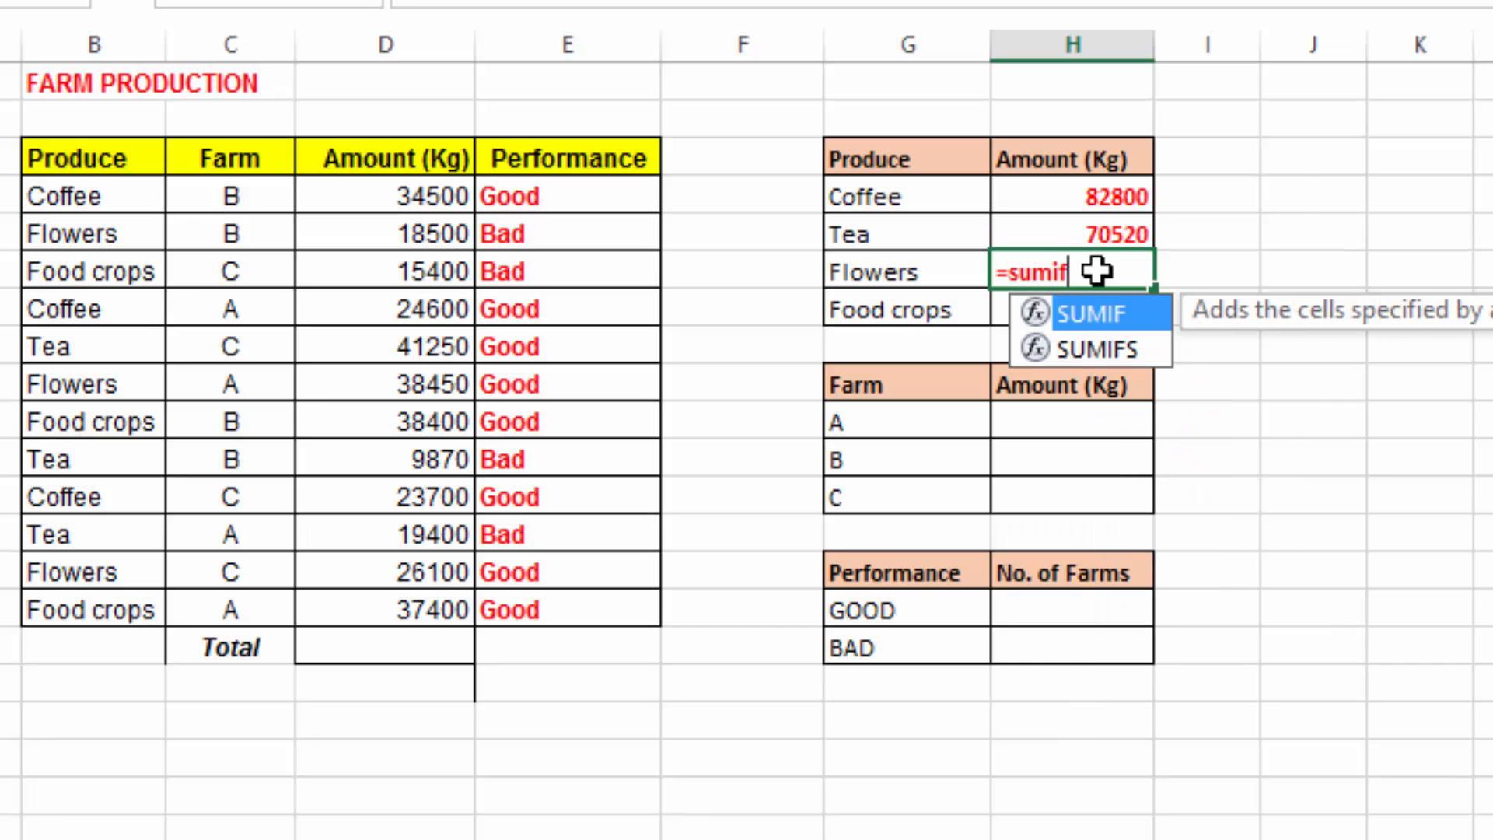
pyautogui.write('f')
pyautogui.doubleClick(1108, 319)
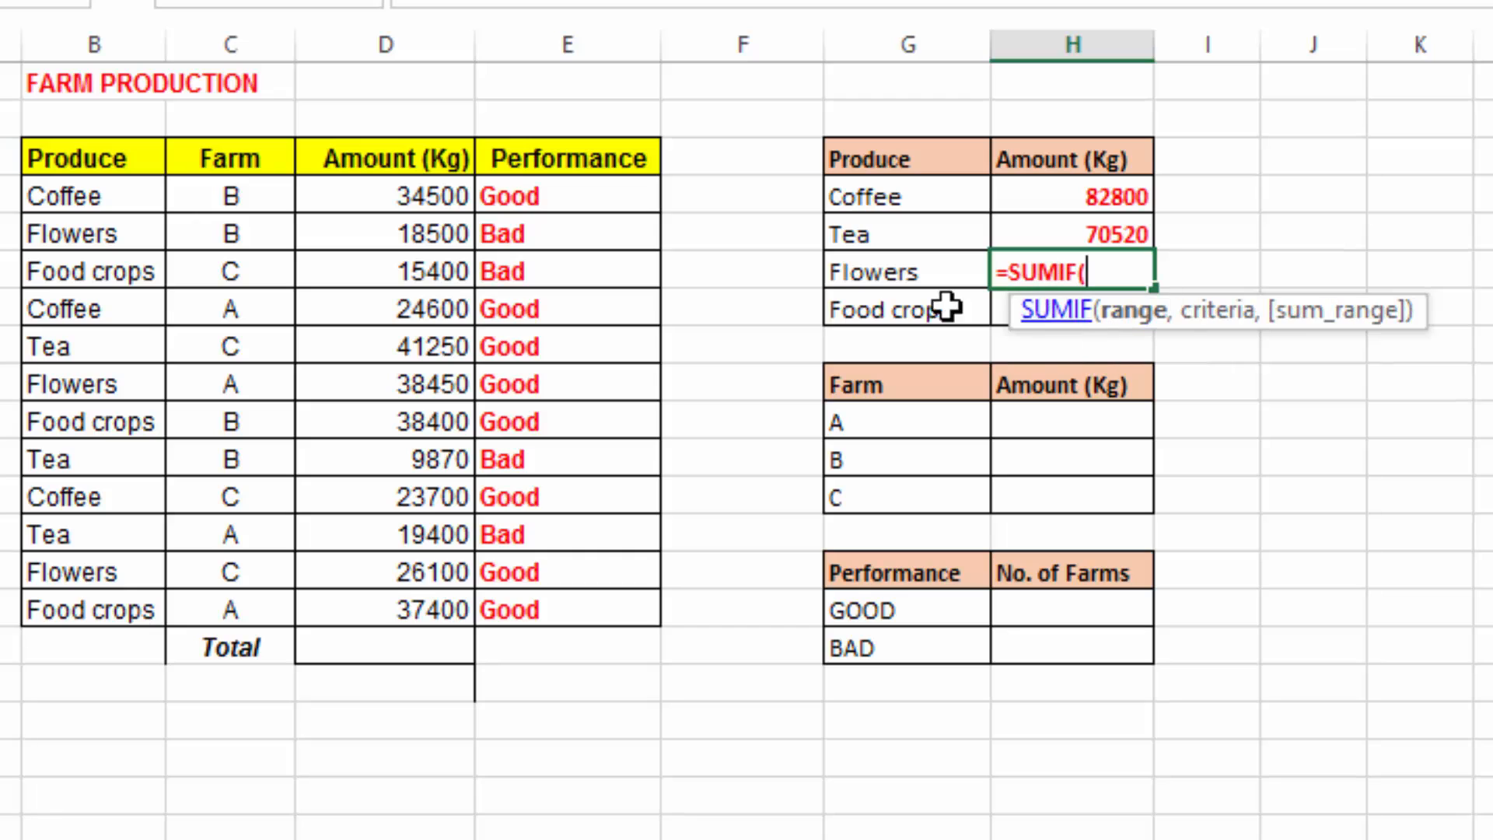
pyautogui.moveTo(82, 204); pyautogui.dragTo(101, 600)
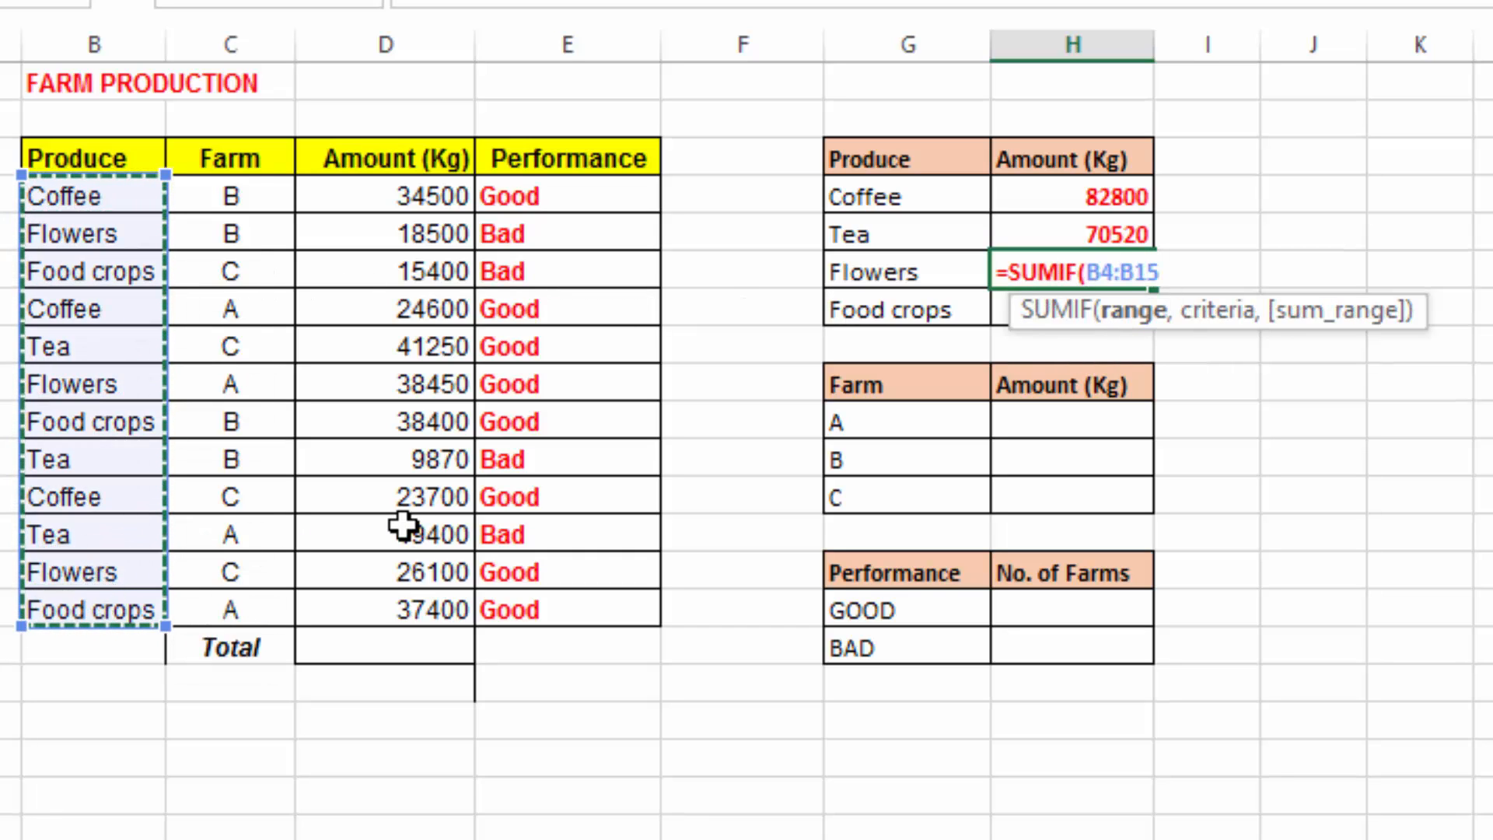
pyautogui.write(',"Flowers')
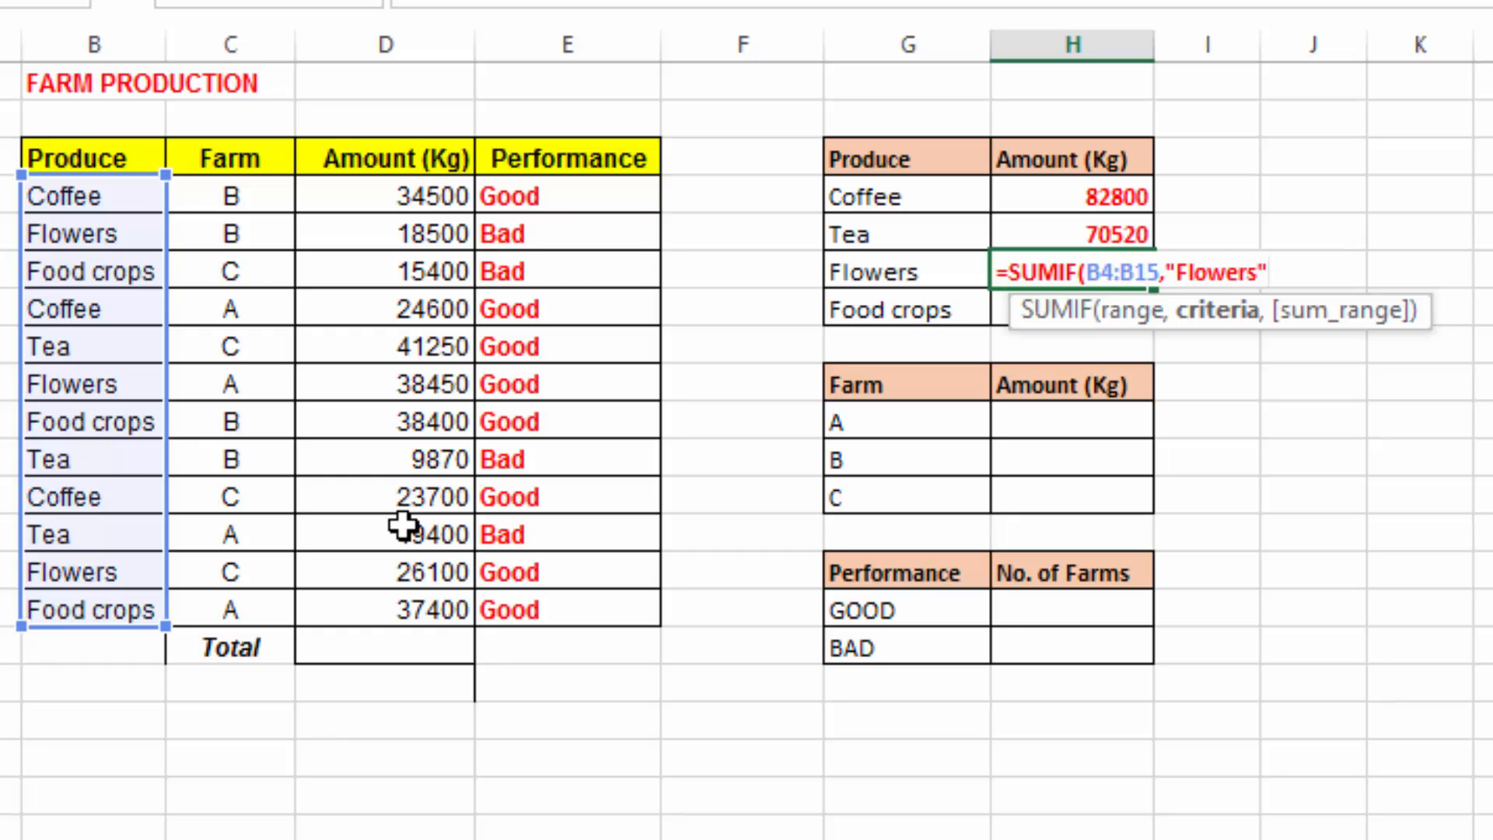
pyautogui.write(',')
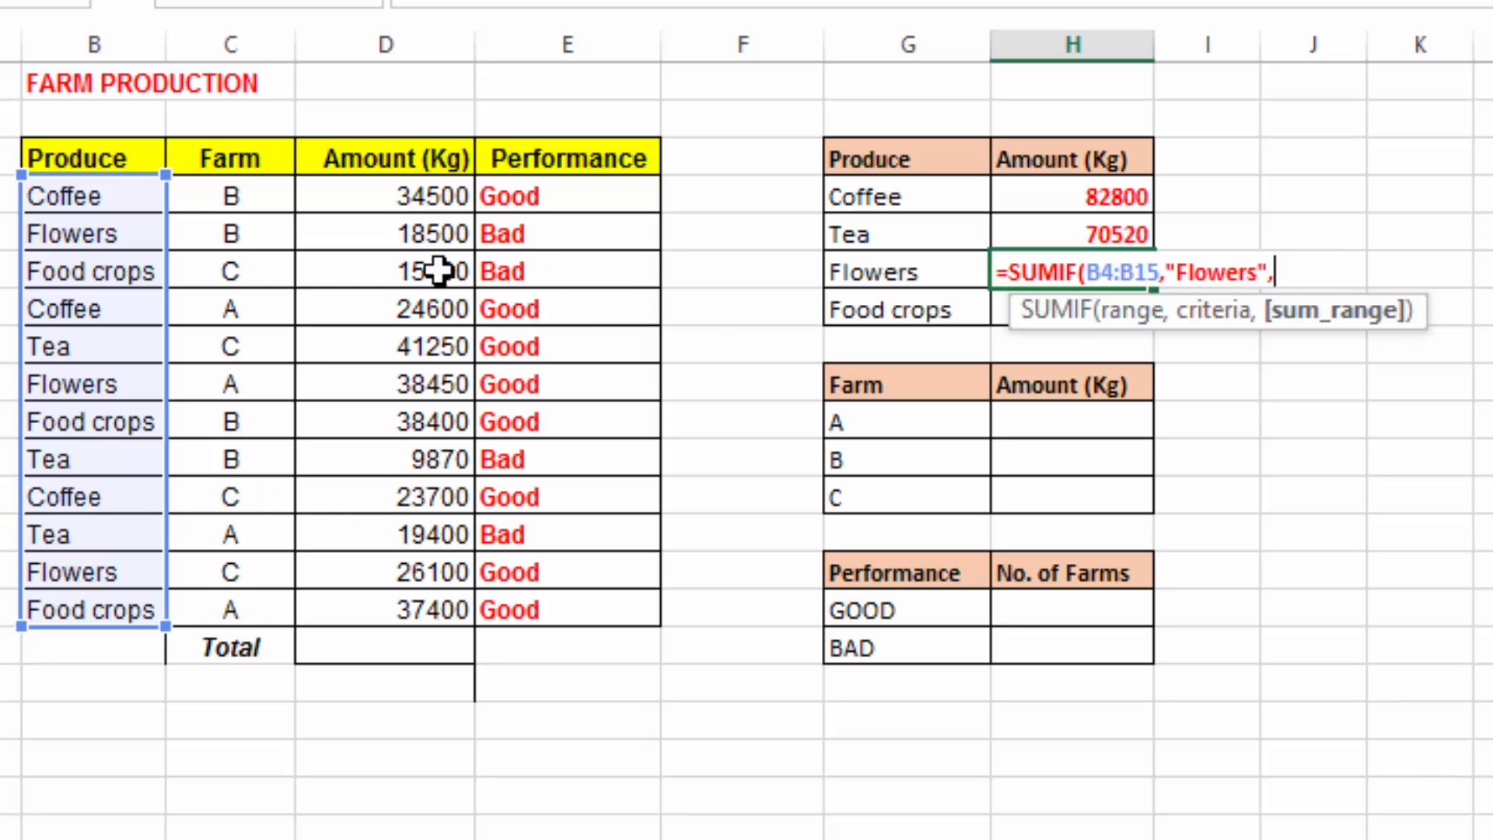
pyautogui.moveTo(420, 196); pyautogui.dragTo(426, 610)
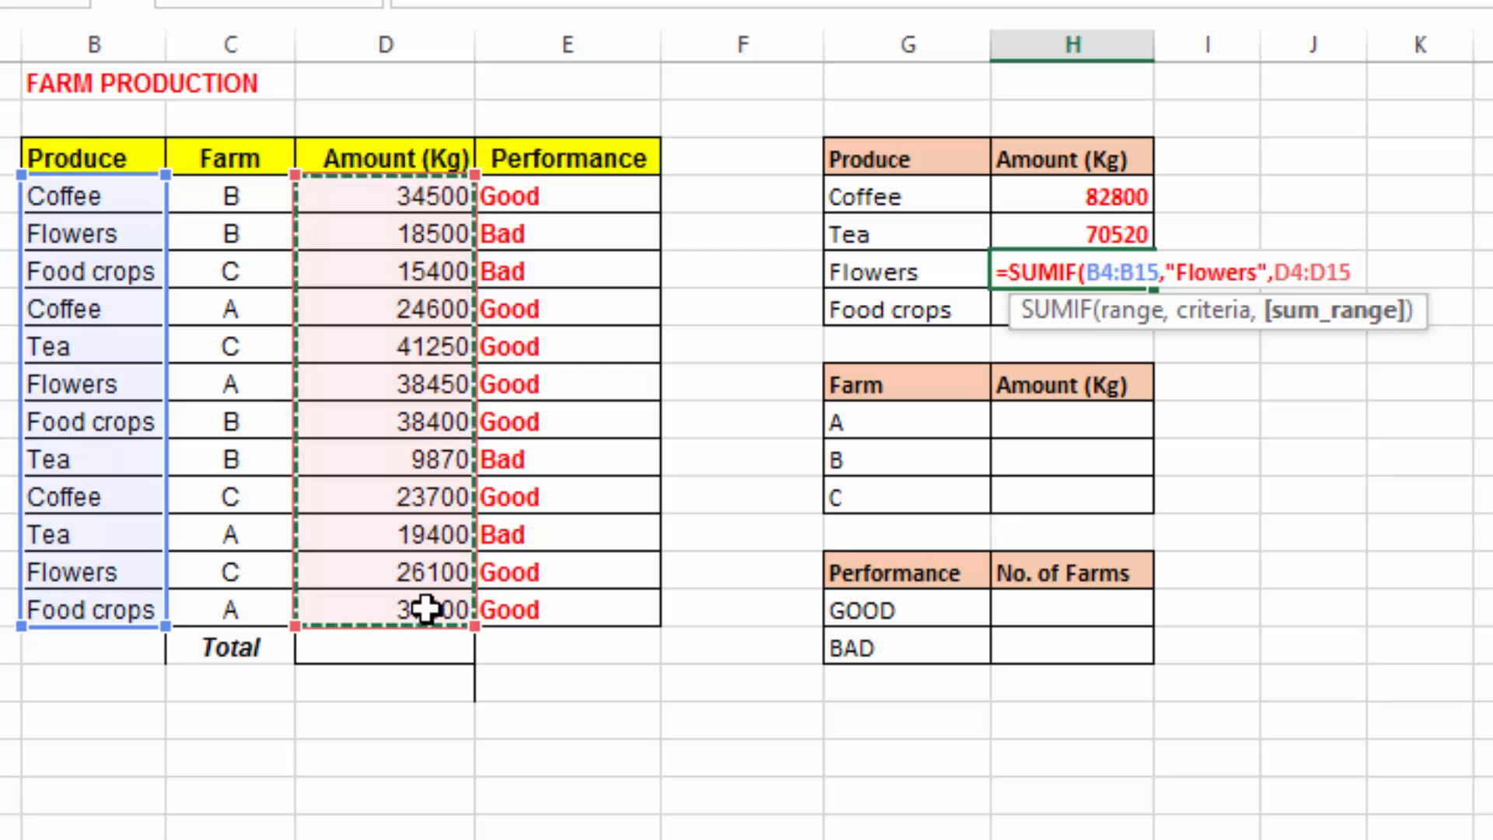
pyautogui.write(')')
pyautogui.press('Return')
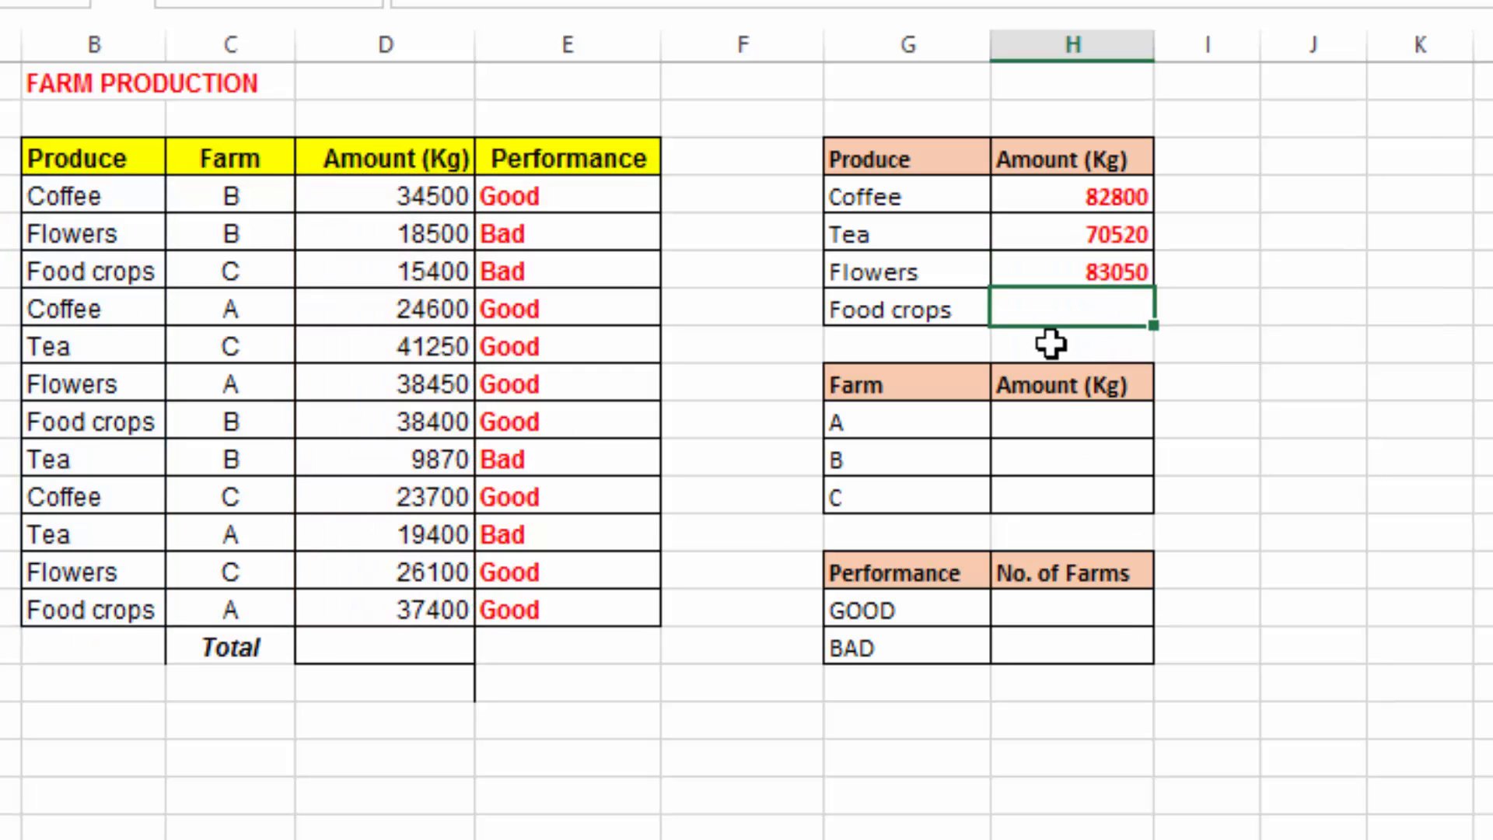
# - Total the Food crops amount in H7 with =SUMIF(B4:B15,"Food crops",D4:D15)
pyautogui.write('=sumif')
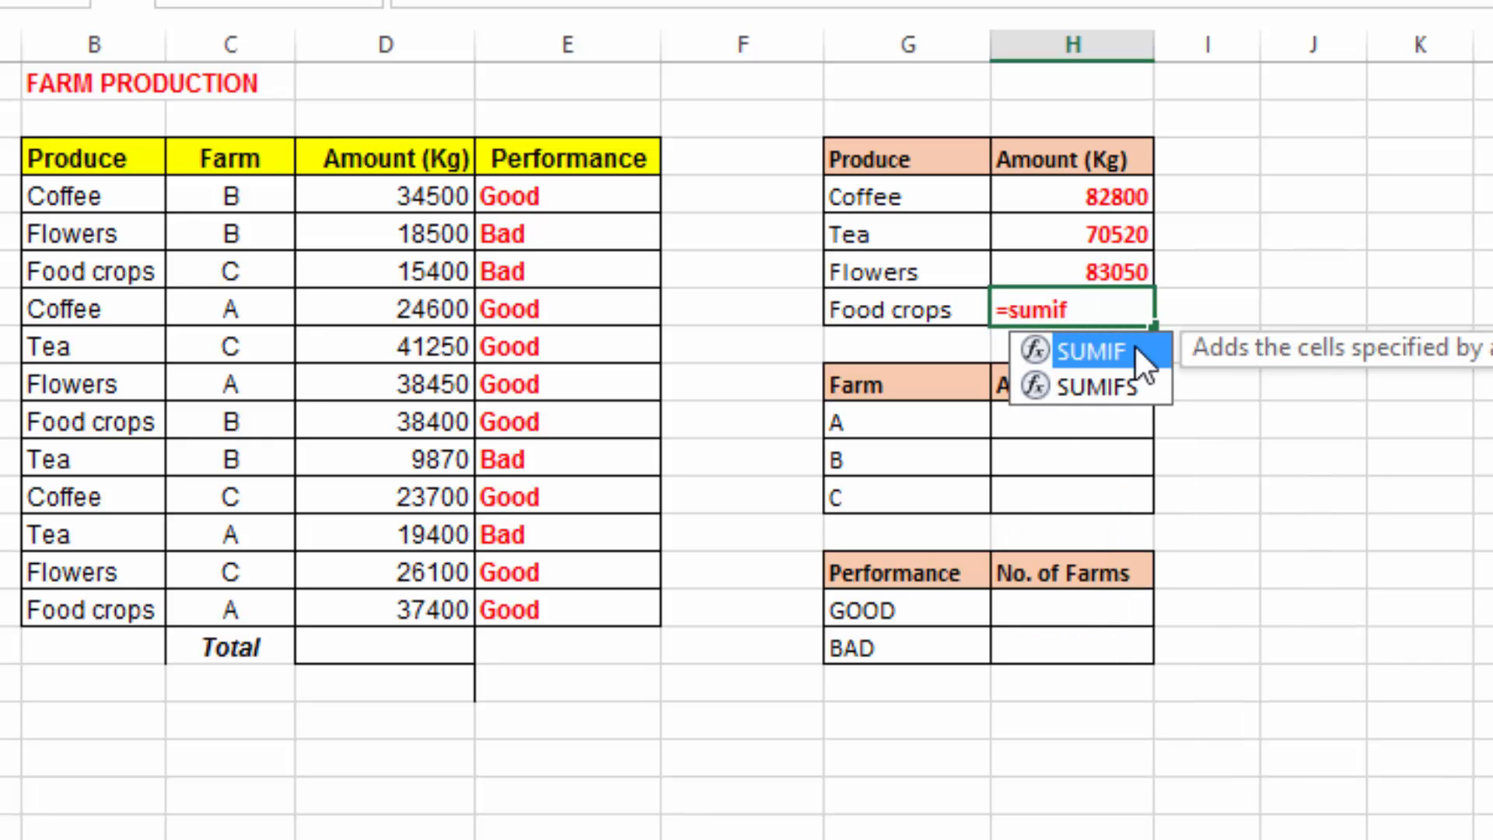
pyautogui.doubleClick(1112, 361)
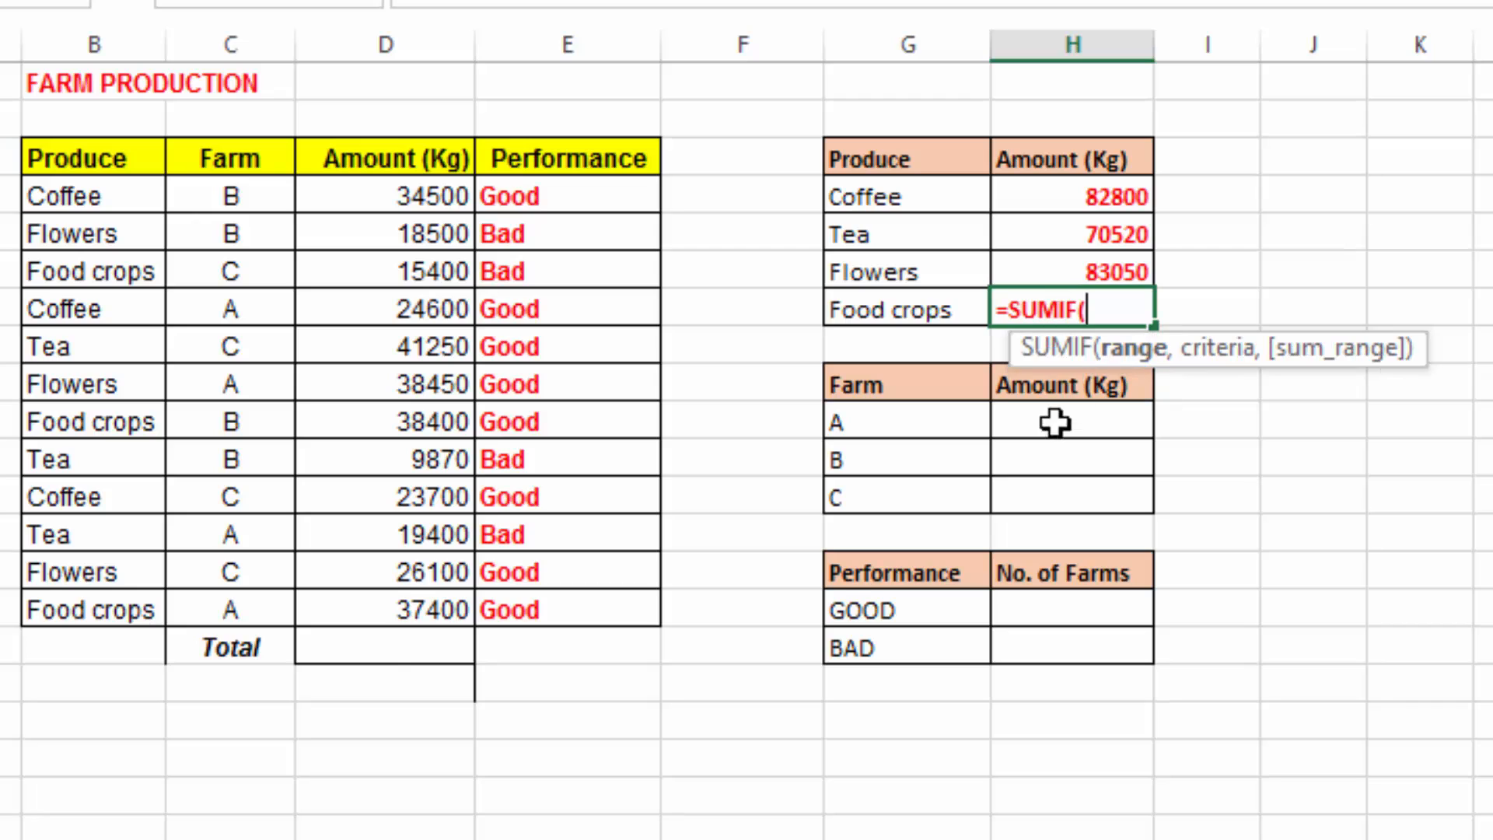
pyautogui.moveTo(104, 196); pyautogui.dragTo(103, 610)
pyautogui.write(',"Food crops')
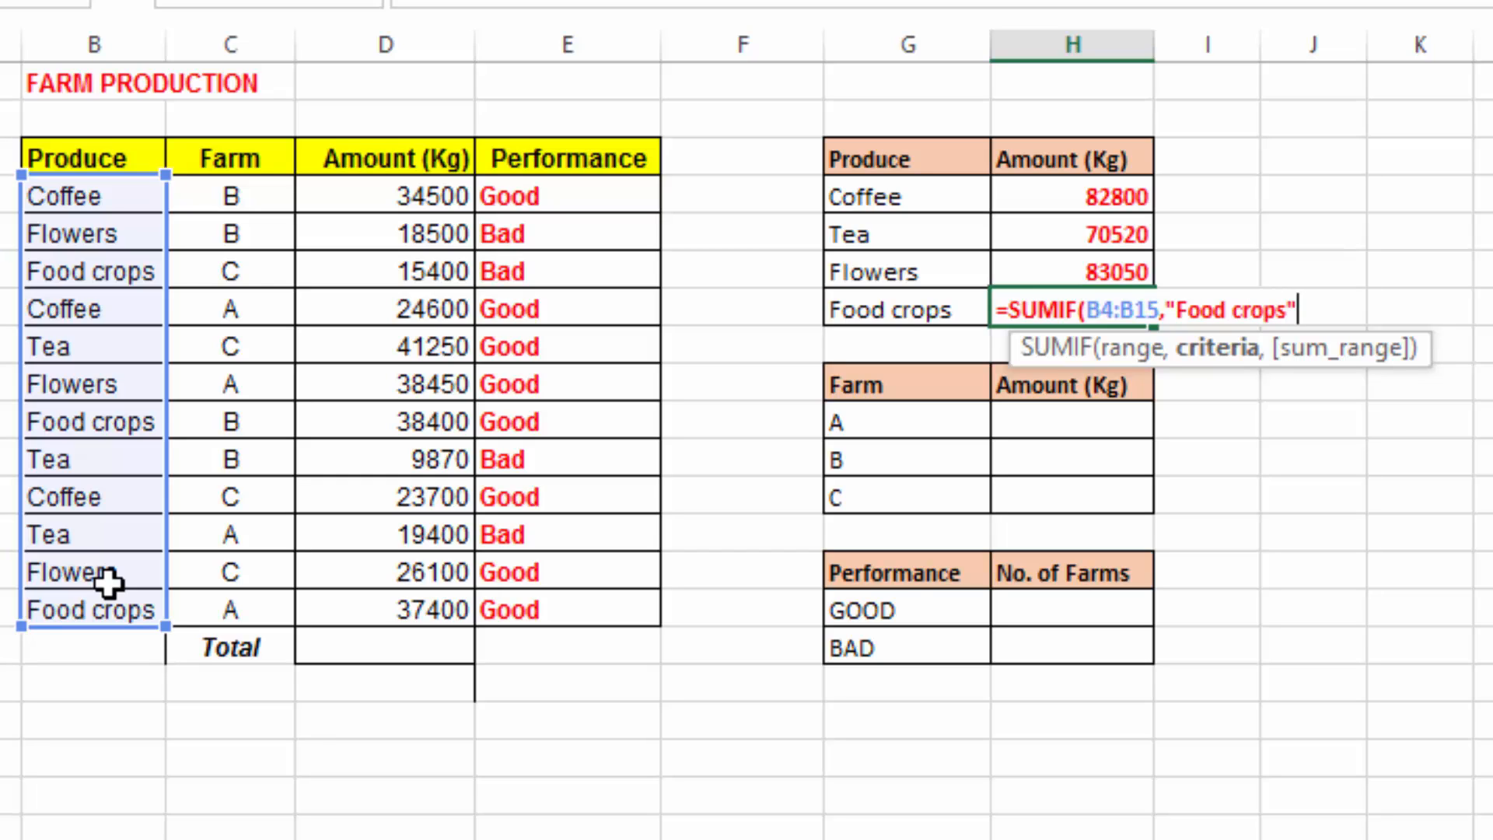
pyautogui.write('",')
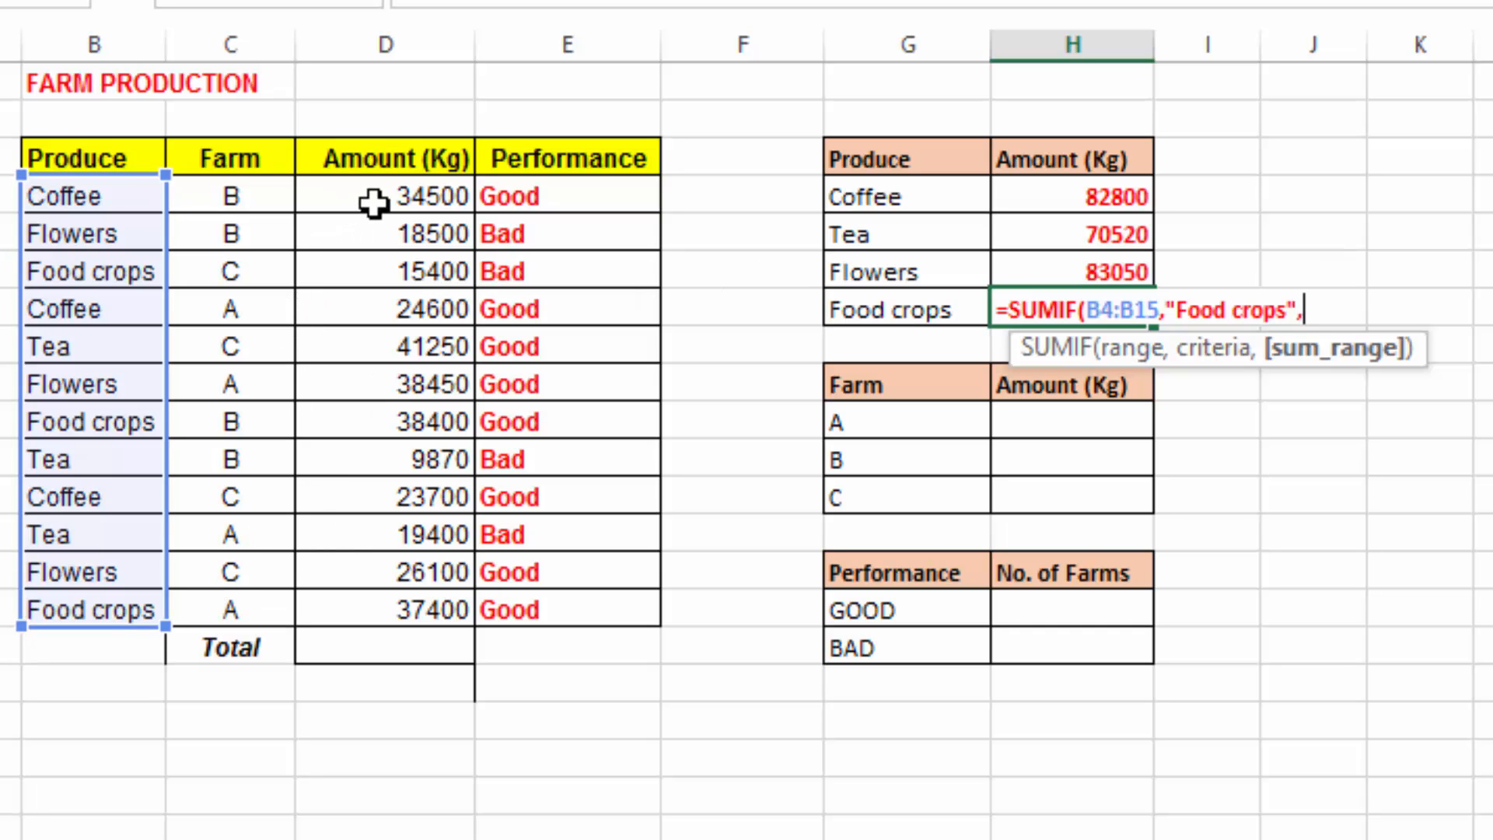
pyautogui.moveTo(378, 201); pyautogui.dragTo(405, 598)
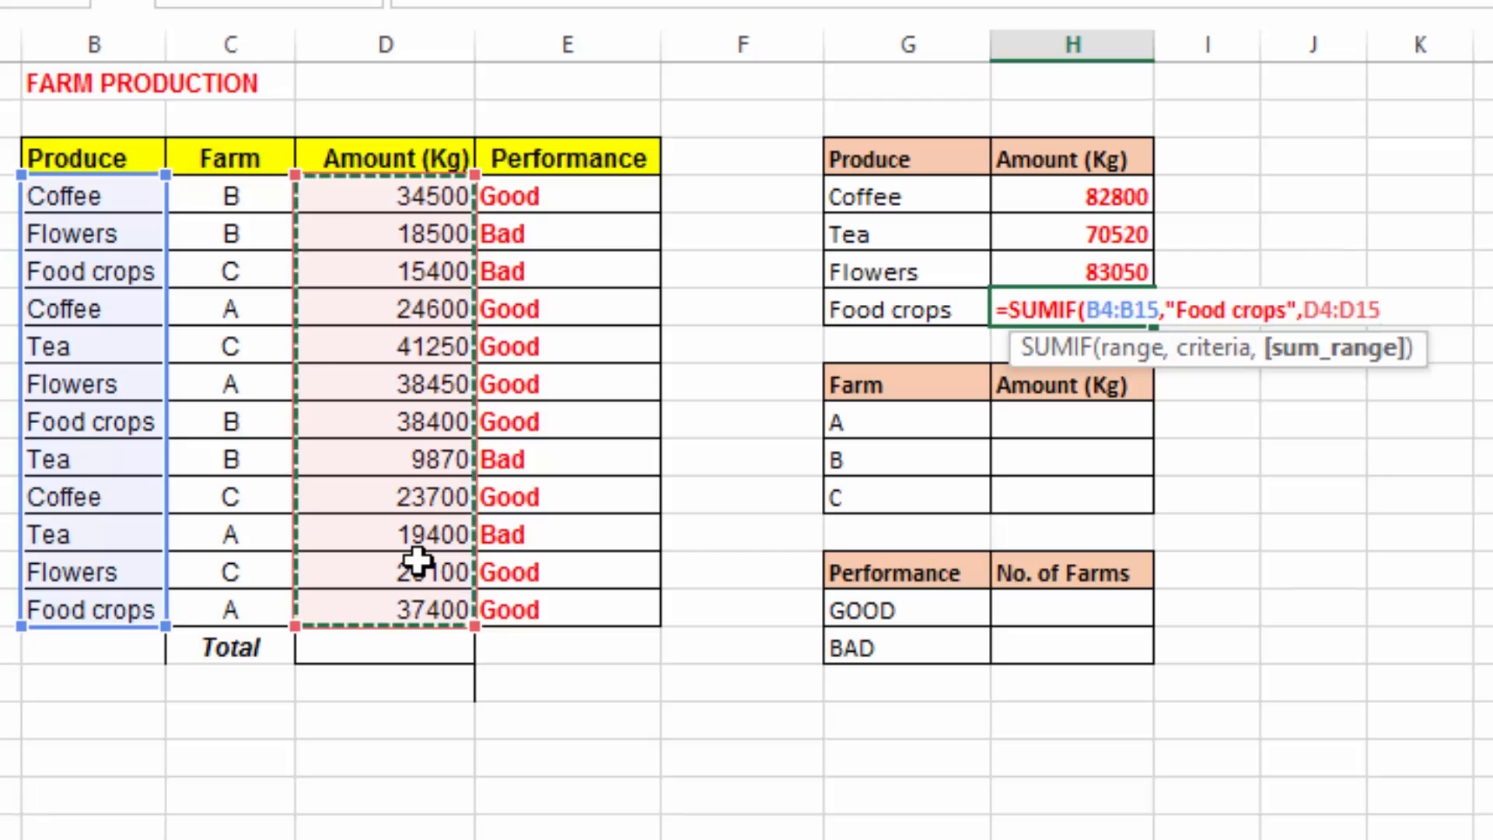
pyautogui.write(')')
pyautogui.press('Return')
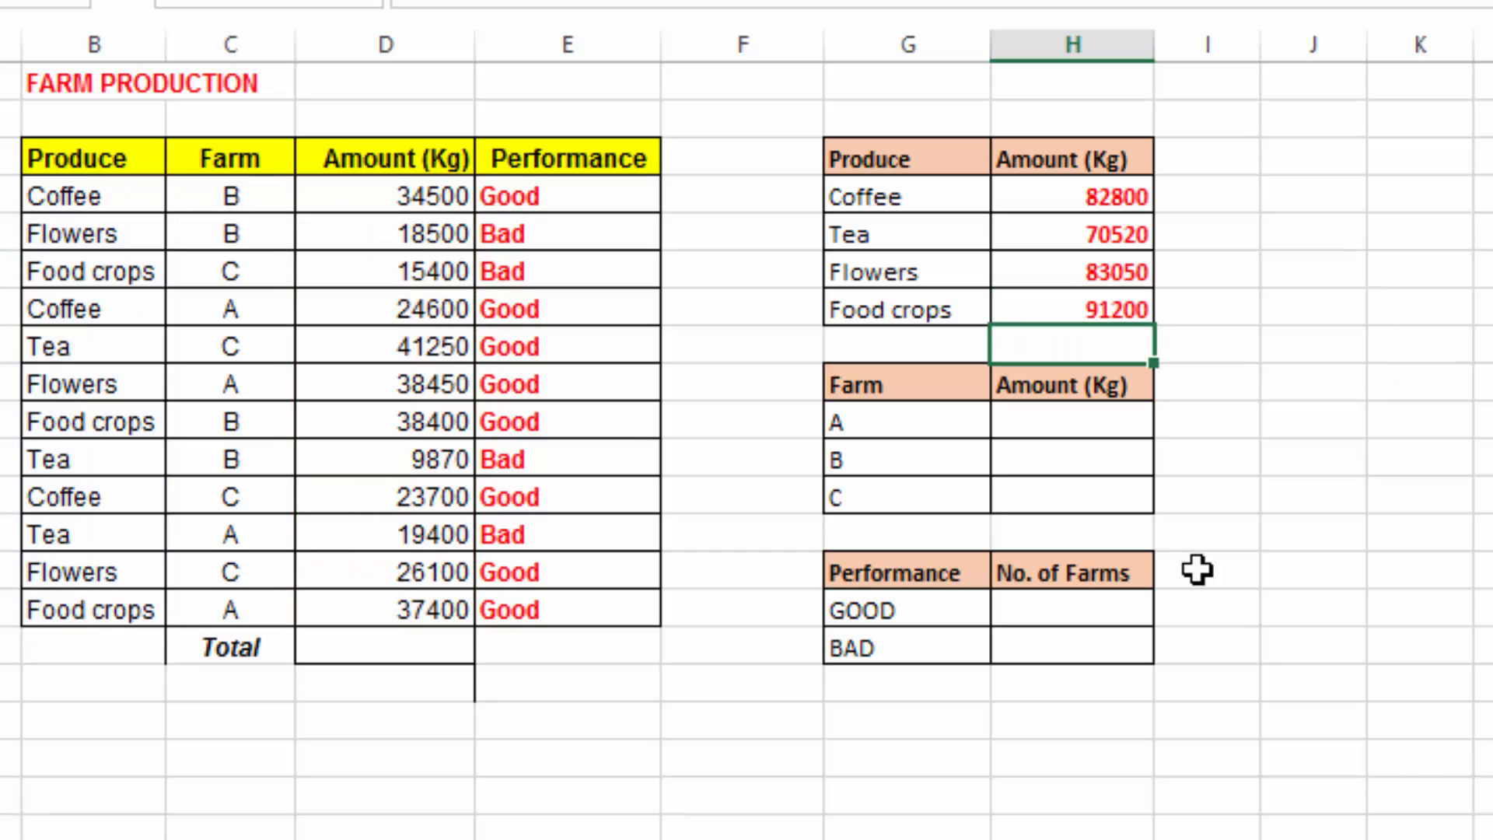
# - Compare farms A, B and C in the Farm summary with the produce, farm and amount entries in the production table
pyautogui.click(1402, 281)
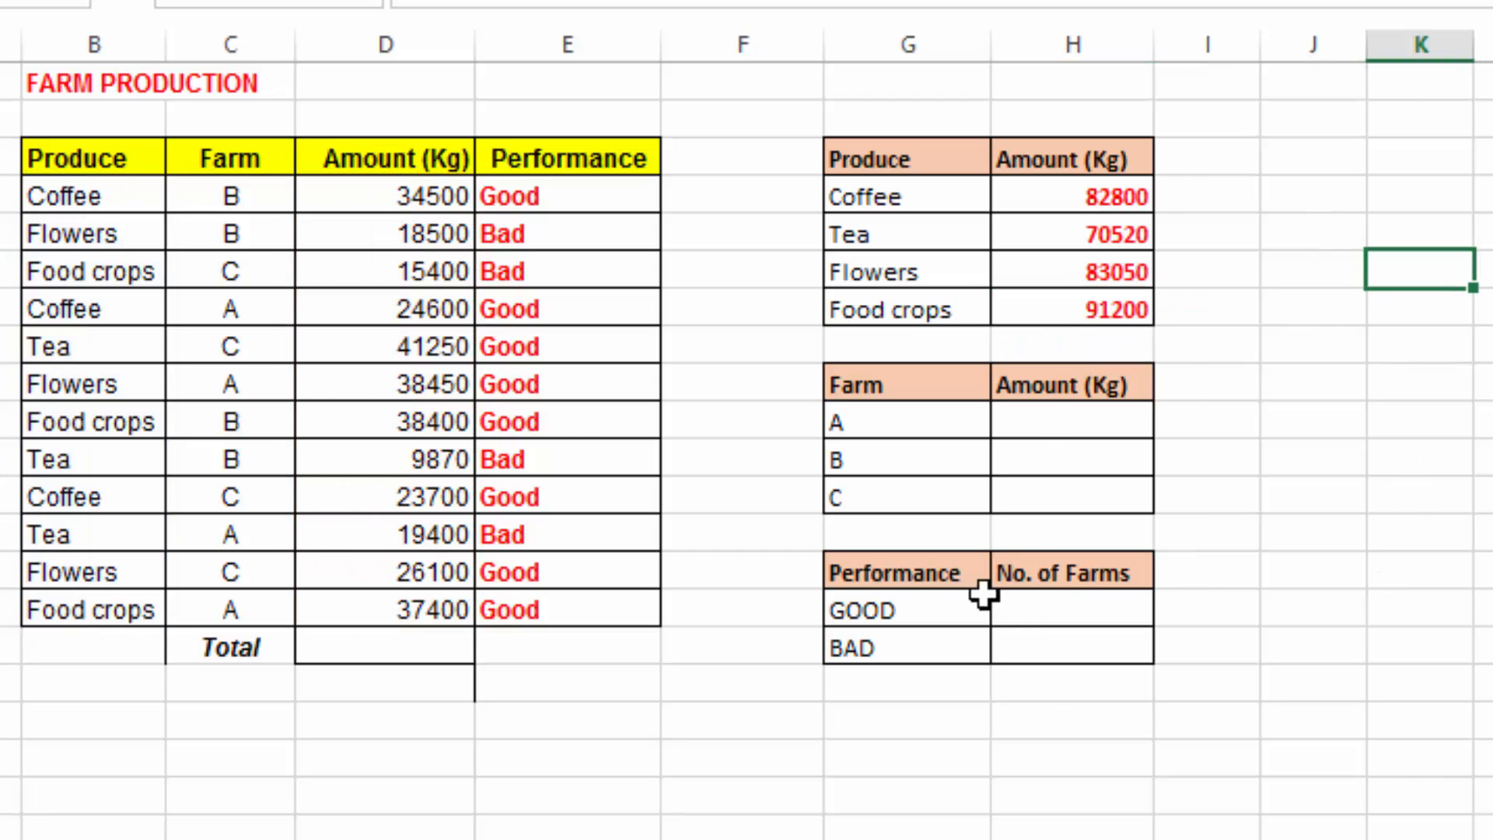
pyautogui.click(884, 422)
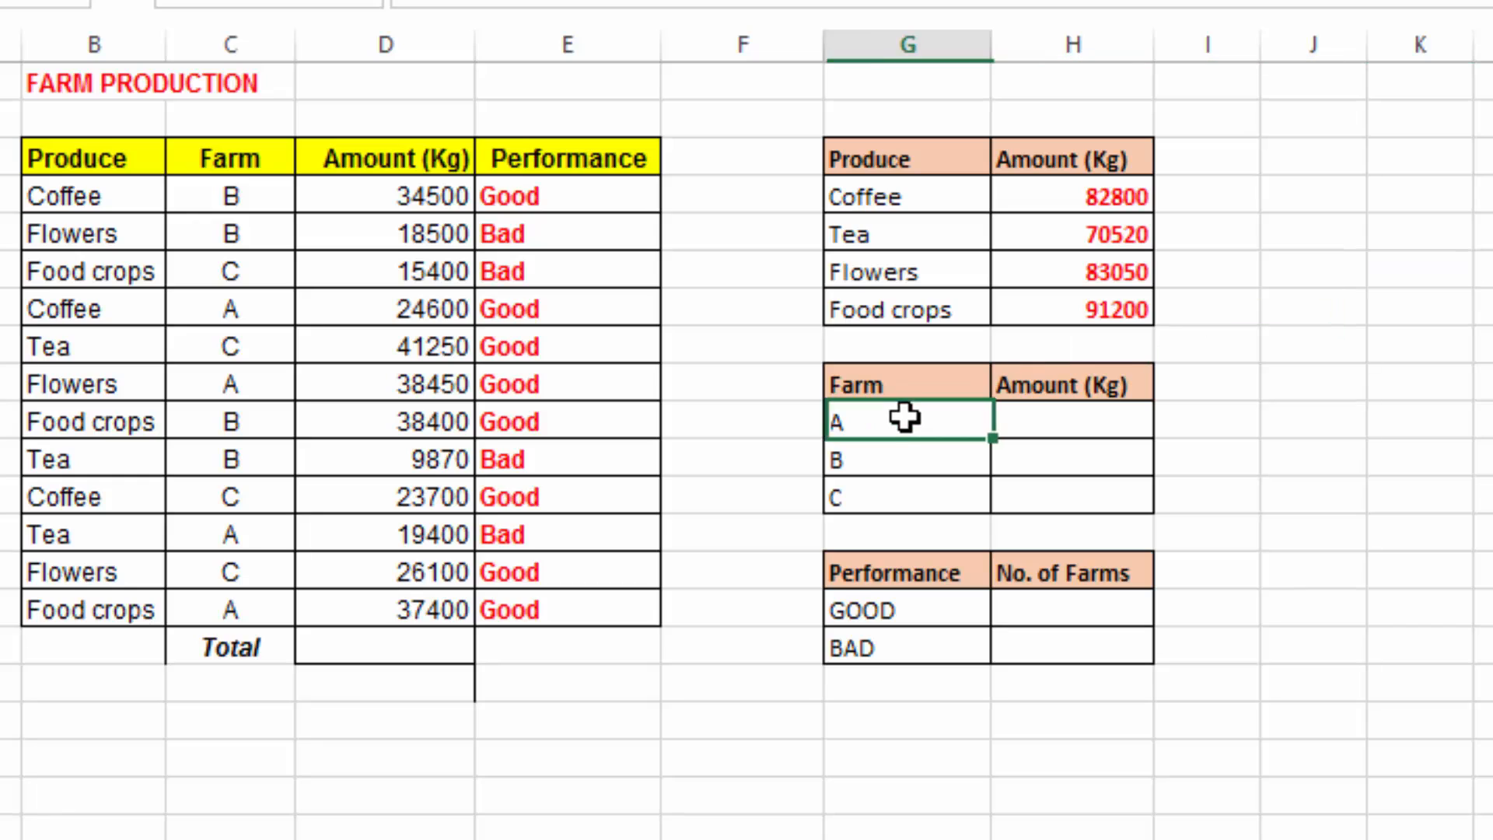
pyautogui.click(234, 204)
pyautogui.click(233, 234)
pyautogui.click(237, 309)
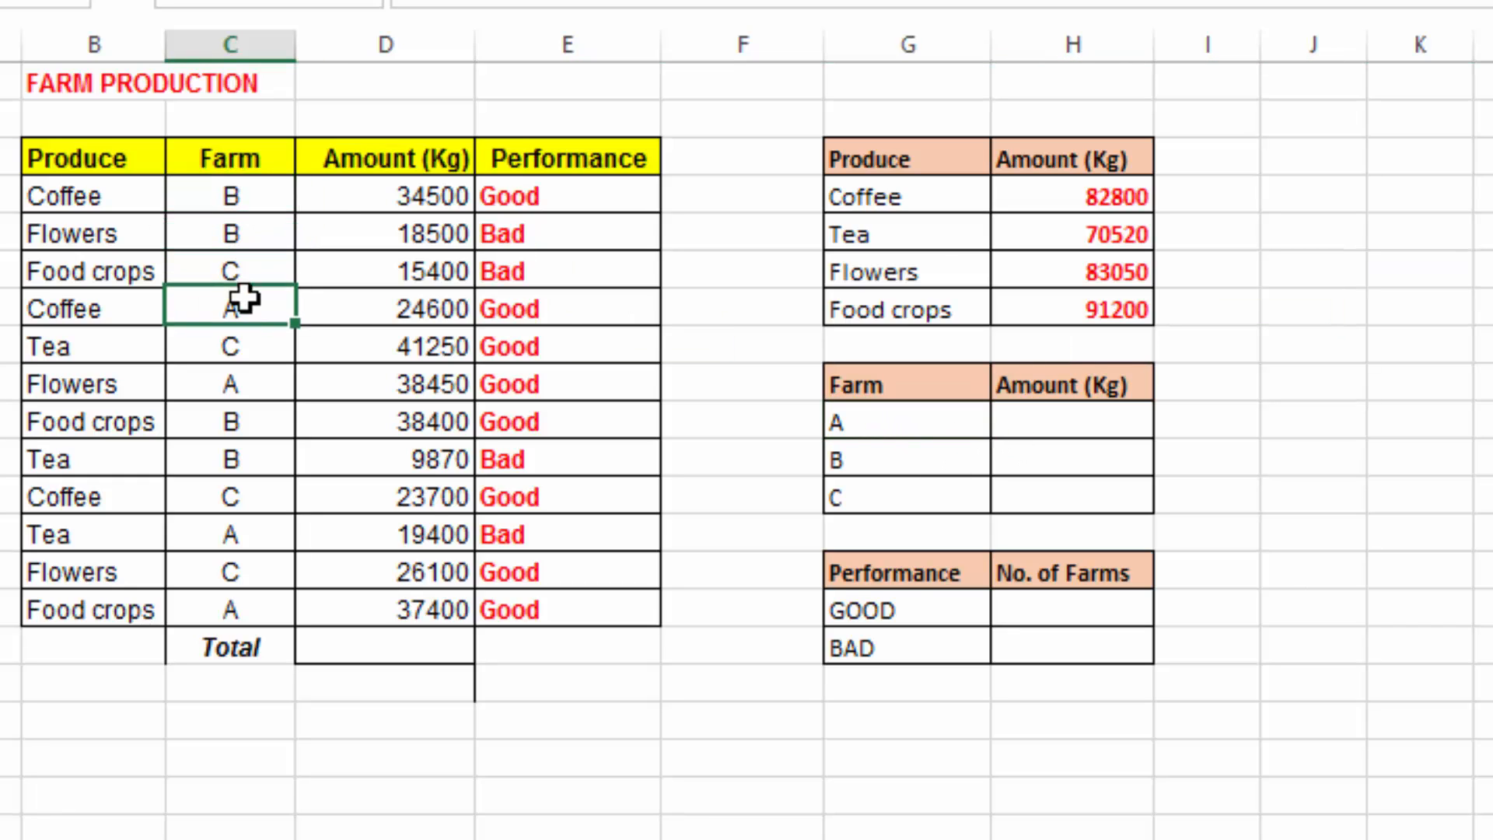
pyautogui.click(854, 425)
pyautogui.click(860, 463)
pyautogui.click(828, 525)
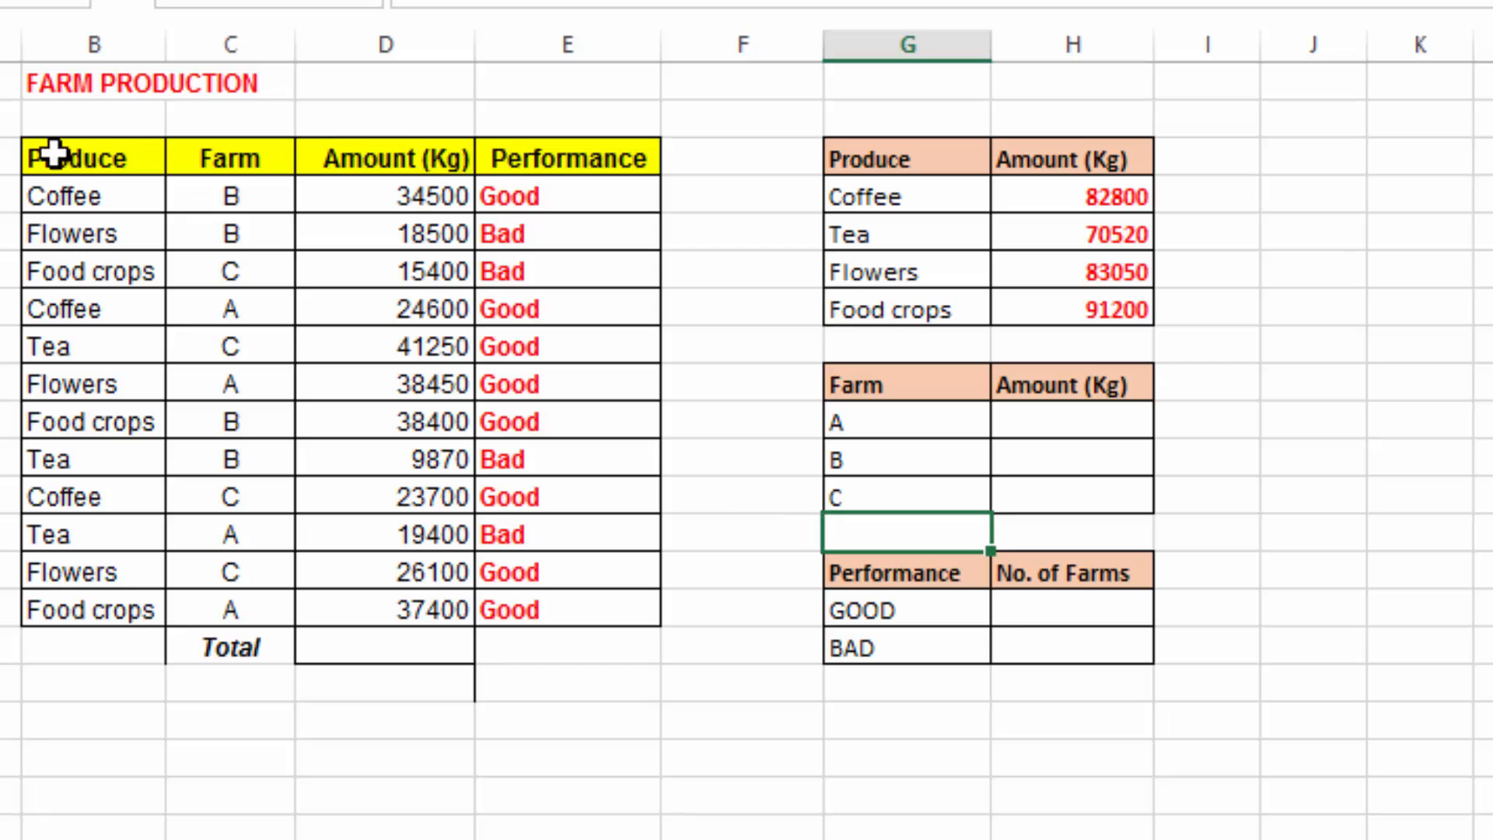
pyautogui.click(260, 197)
pyautogui.click(557, 197)
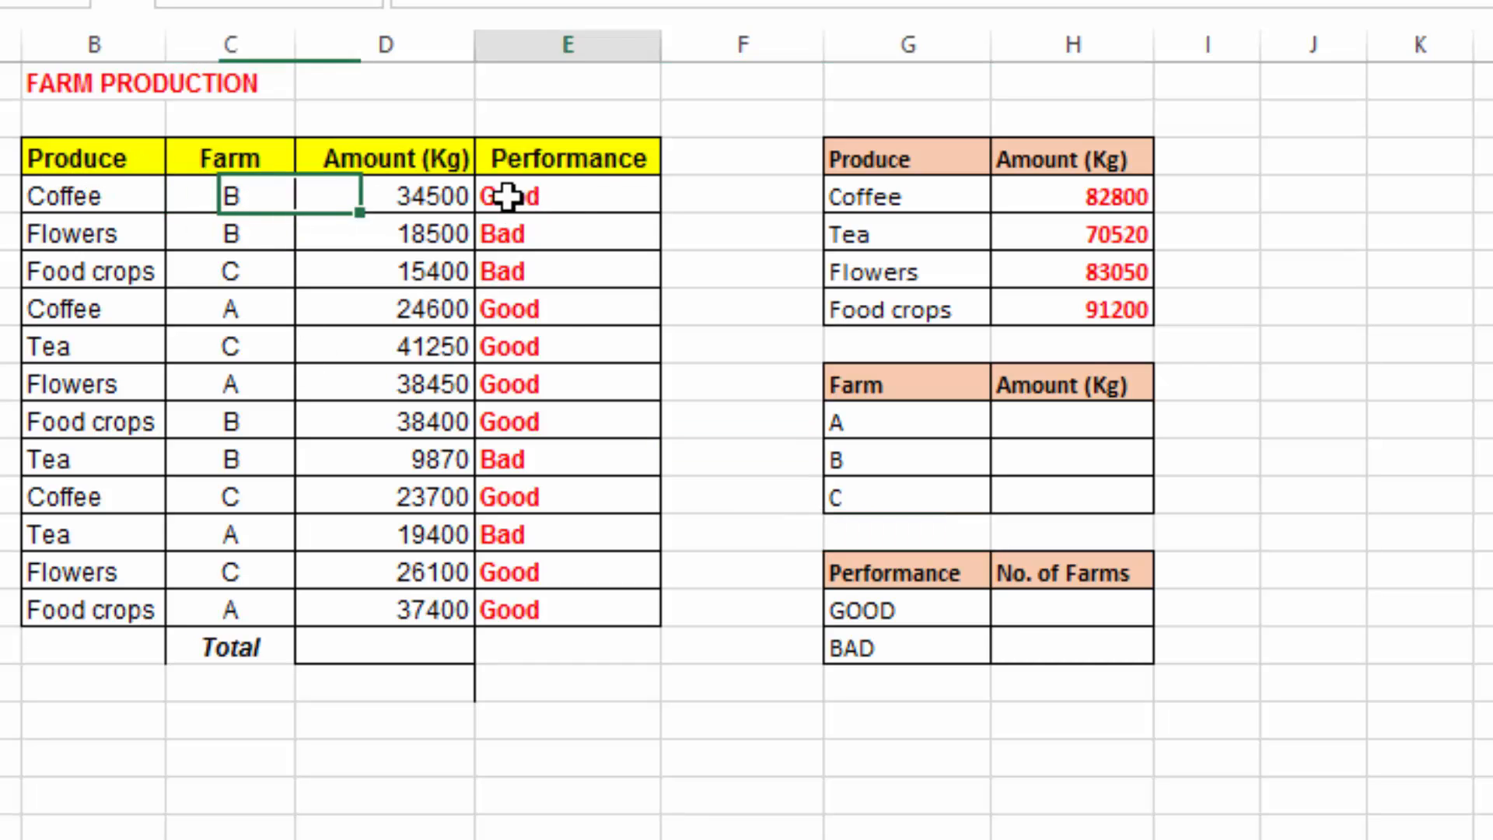
pyautogui.click(109, 241)
pyautogui.click(278, 256)
pyautogui.click(357, 257)
pyautogui.click(116, 299)
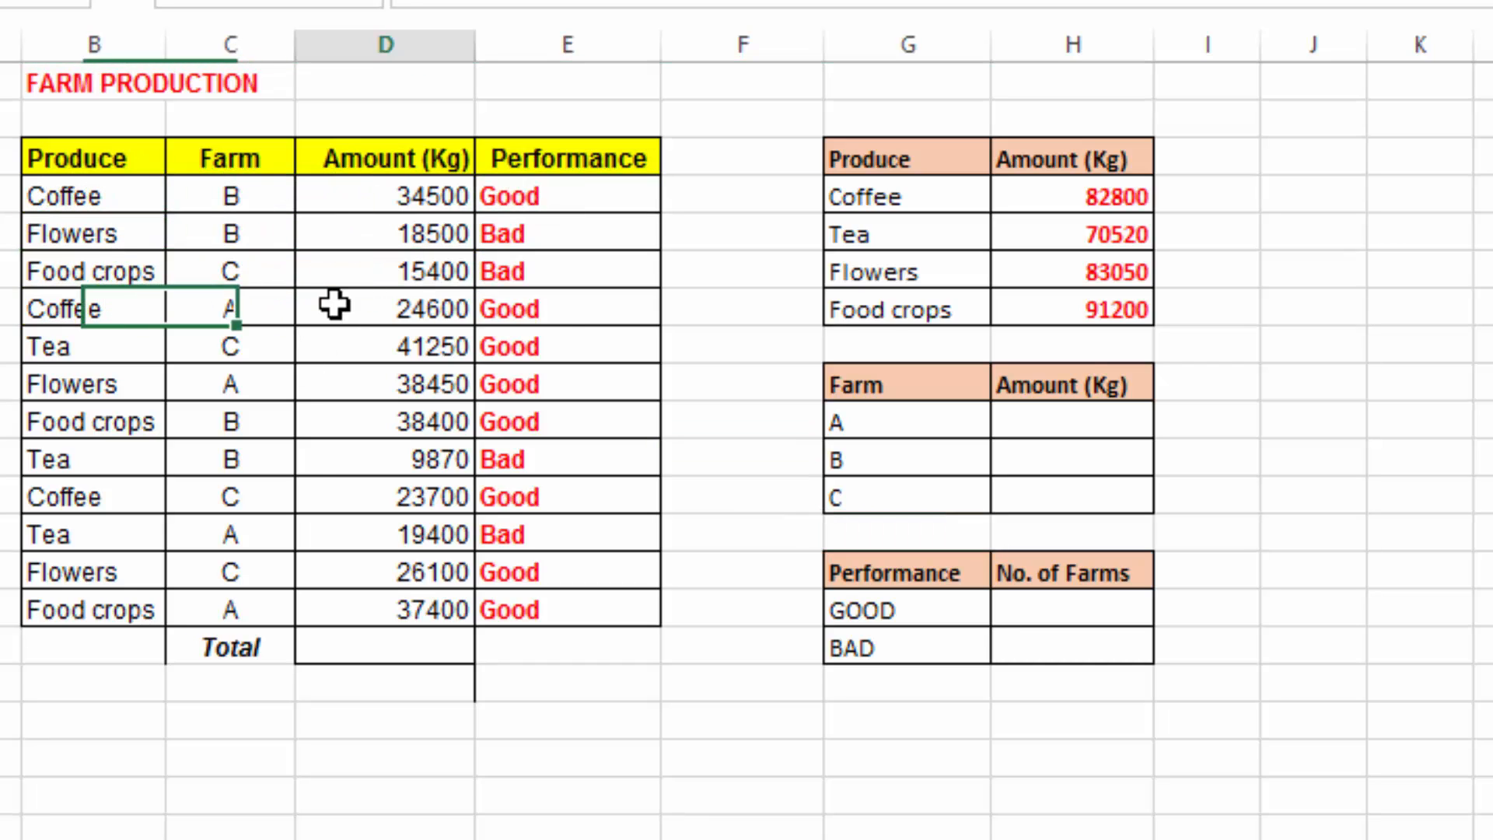
pyautogui.click(334, 302)
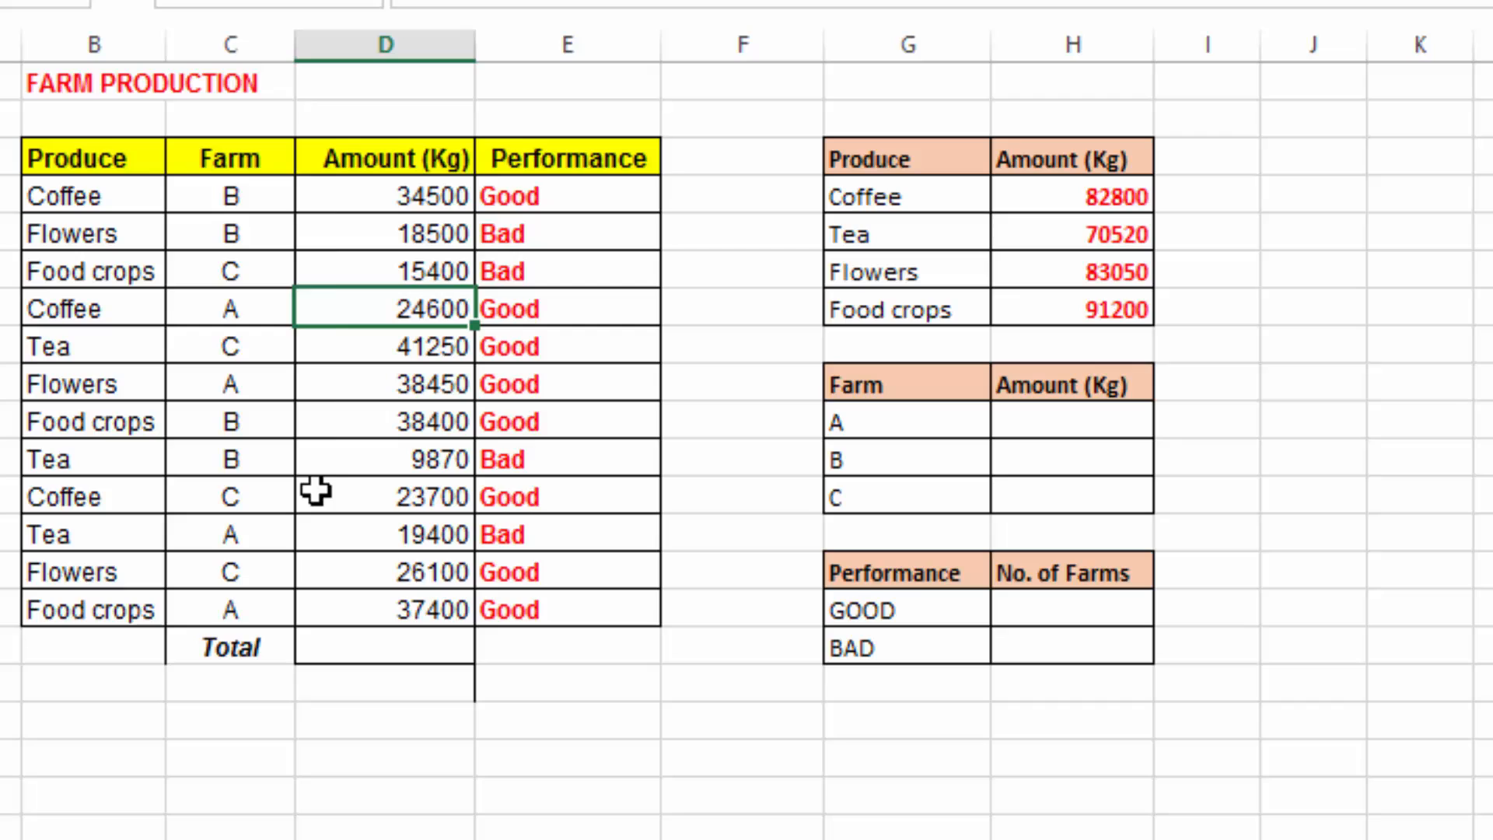
pyautogui.click(1041, 421)
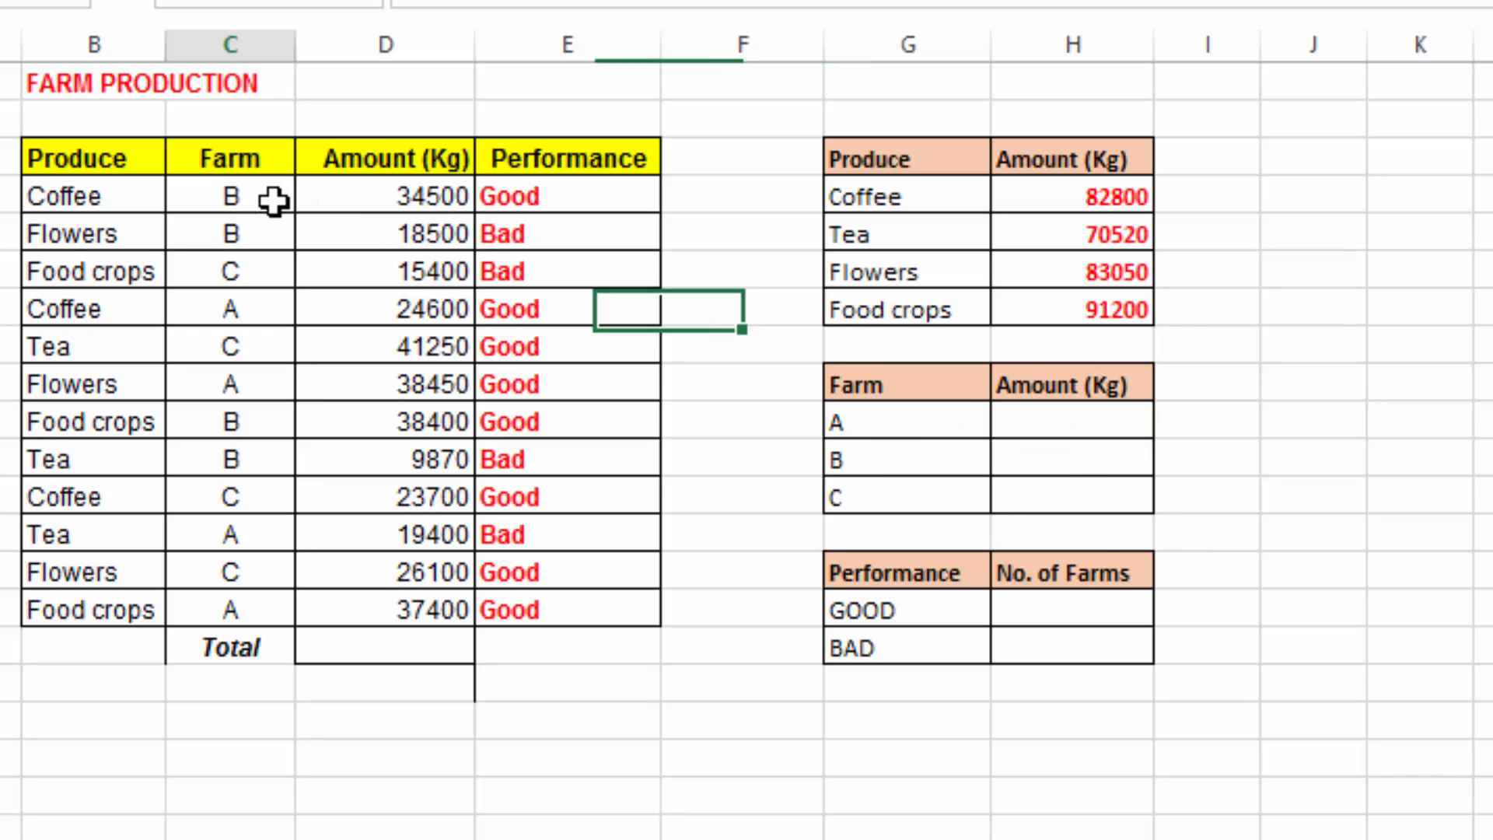
# - Review the Farm and Amount data in C4:D15 against the Farm summary's amount cells for A, B and C
pyautogui.moveTo(274, 202); pyautogui.dragTo(415, 606)
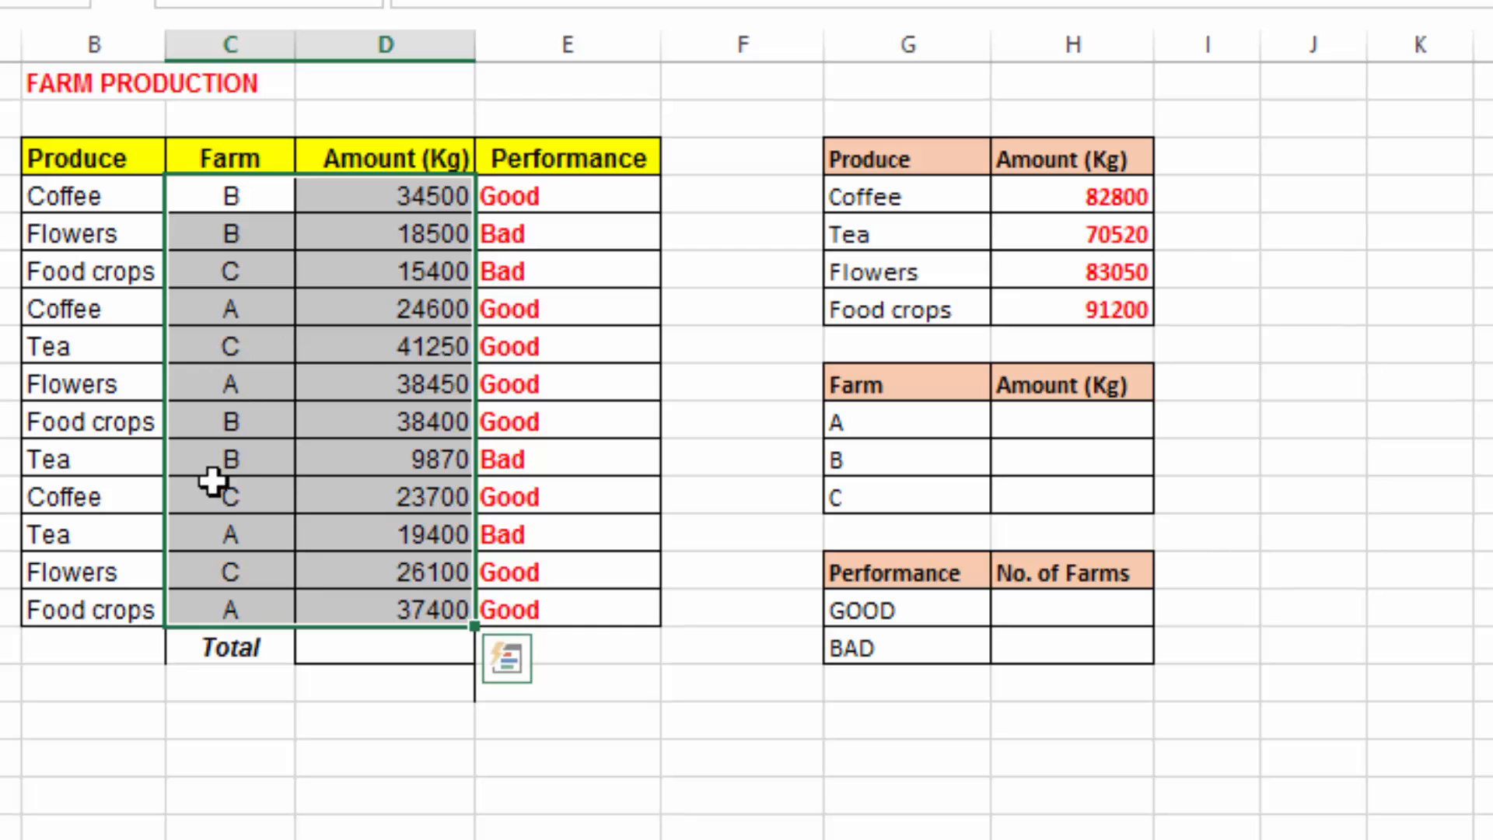
pyautogui.click(231, 195)
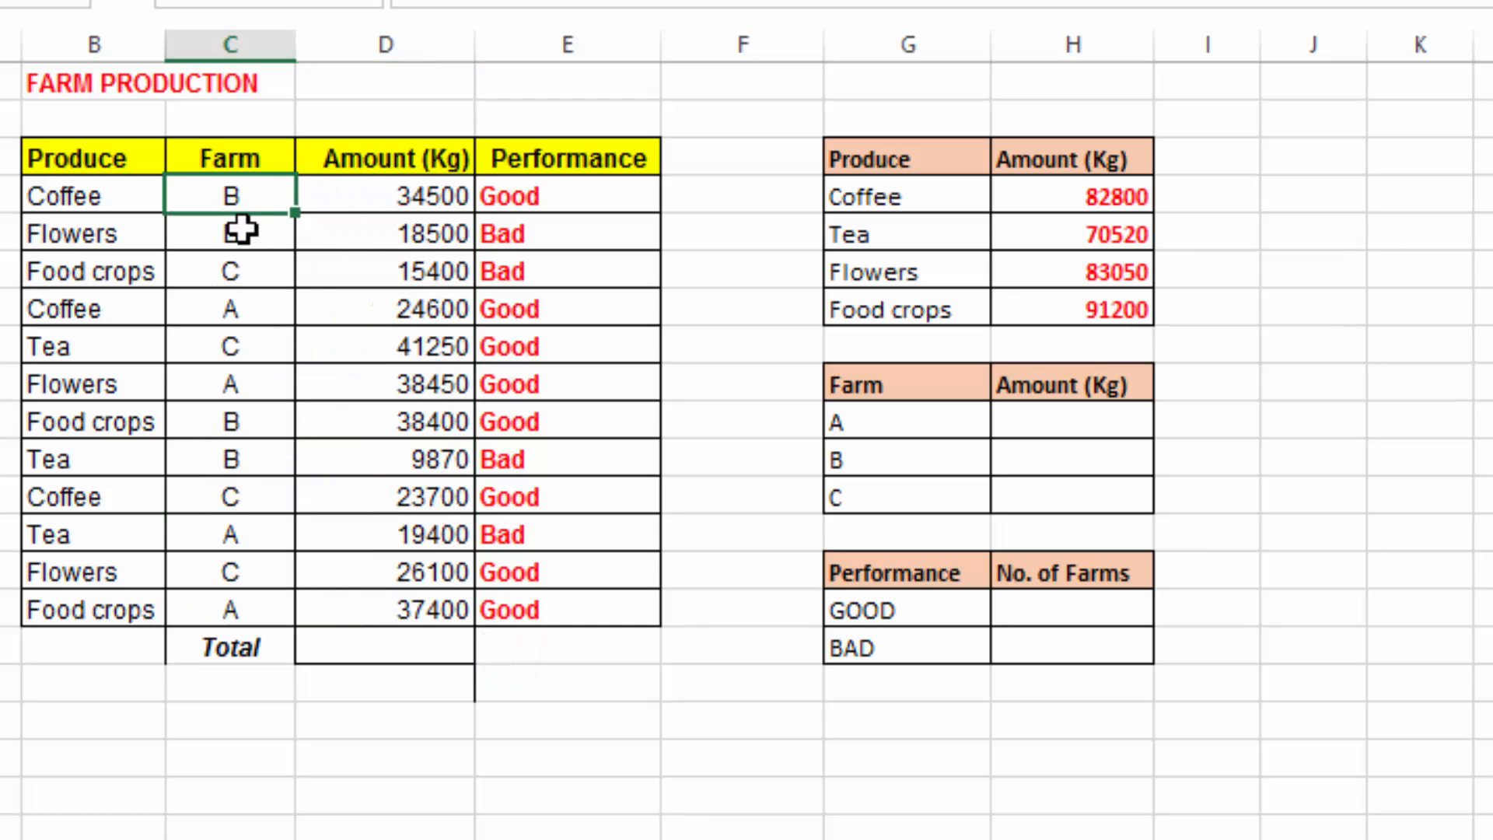
pyautogui.click(288, 233)
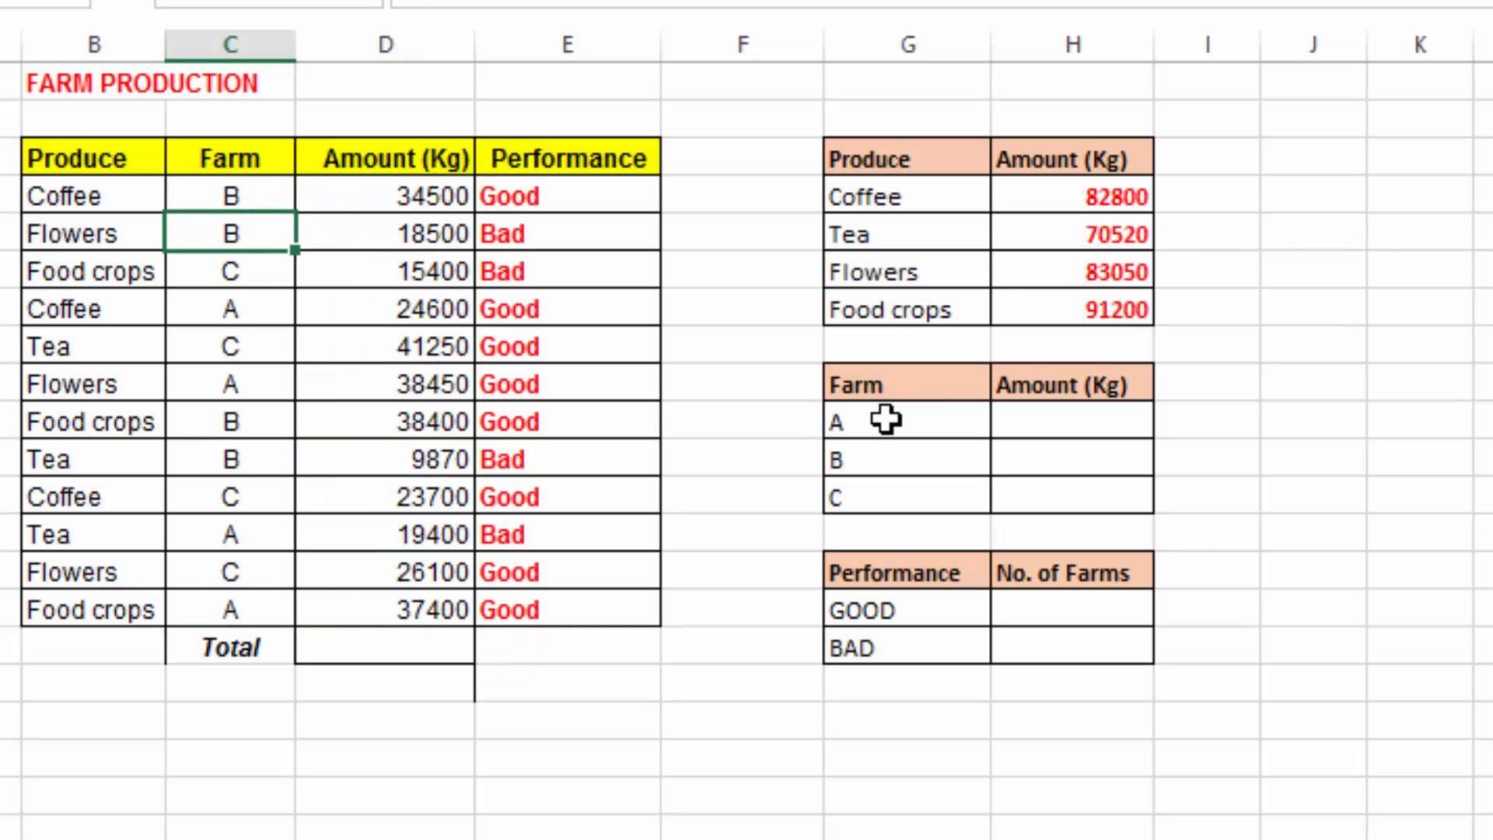
pyautogui.moveTo(896, 420); pyautogui.dragTo(1046, 420)
pyautogui.click(1047, 420)
pyautogui.click(1111, 459)
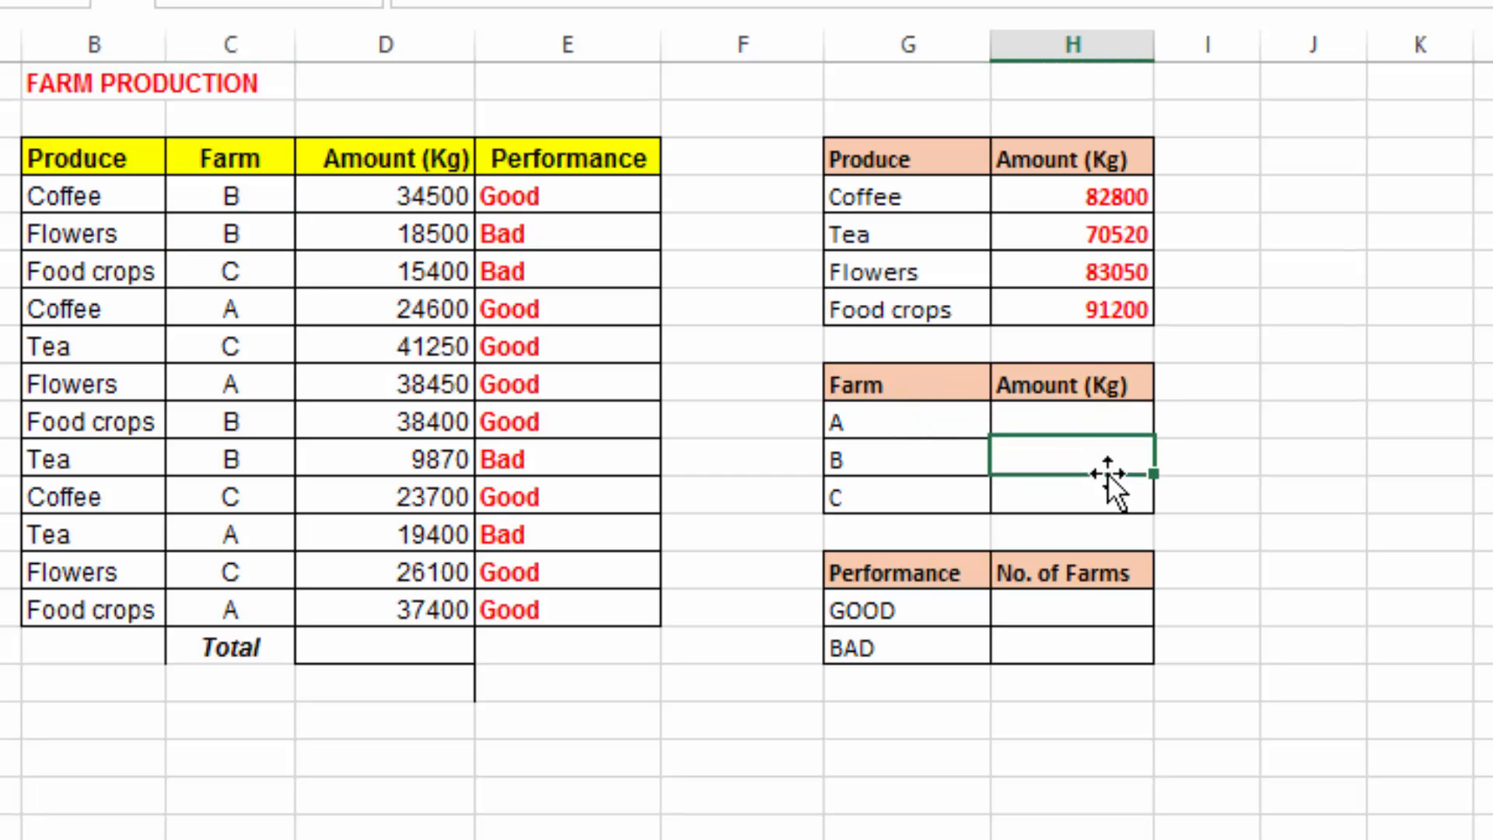
pyautogui.click(1051, 494)
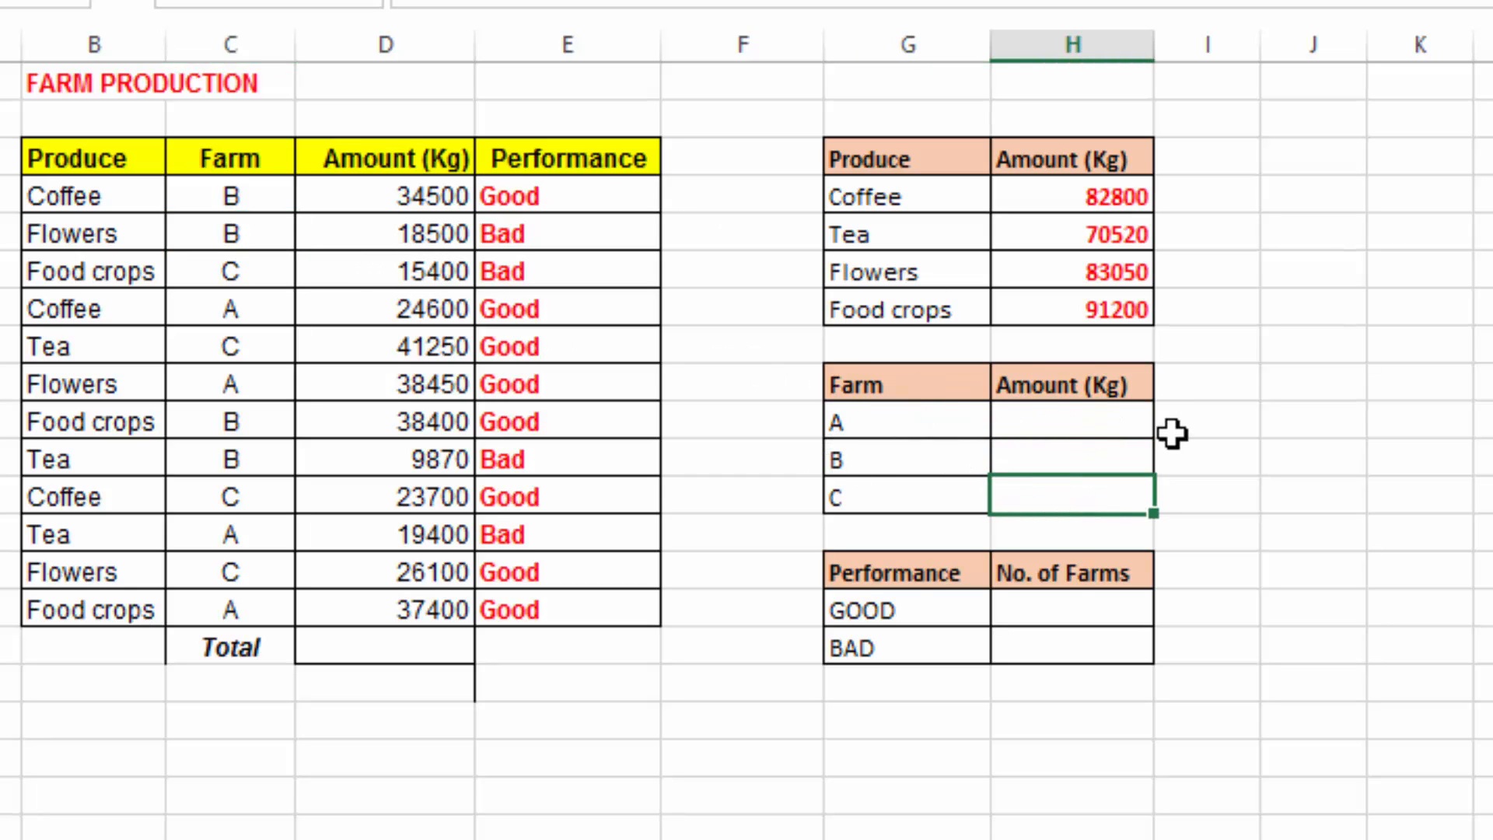
# - Total the farm A amount in H10 with =SUMIF(C4:C15,"A",D4:D15)
pyautogui.click(1044, 420)
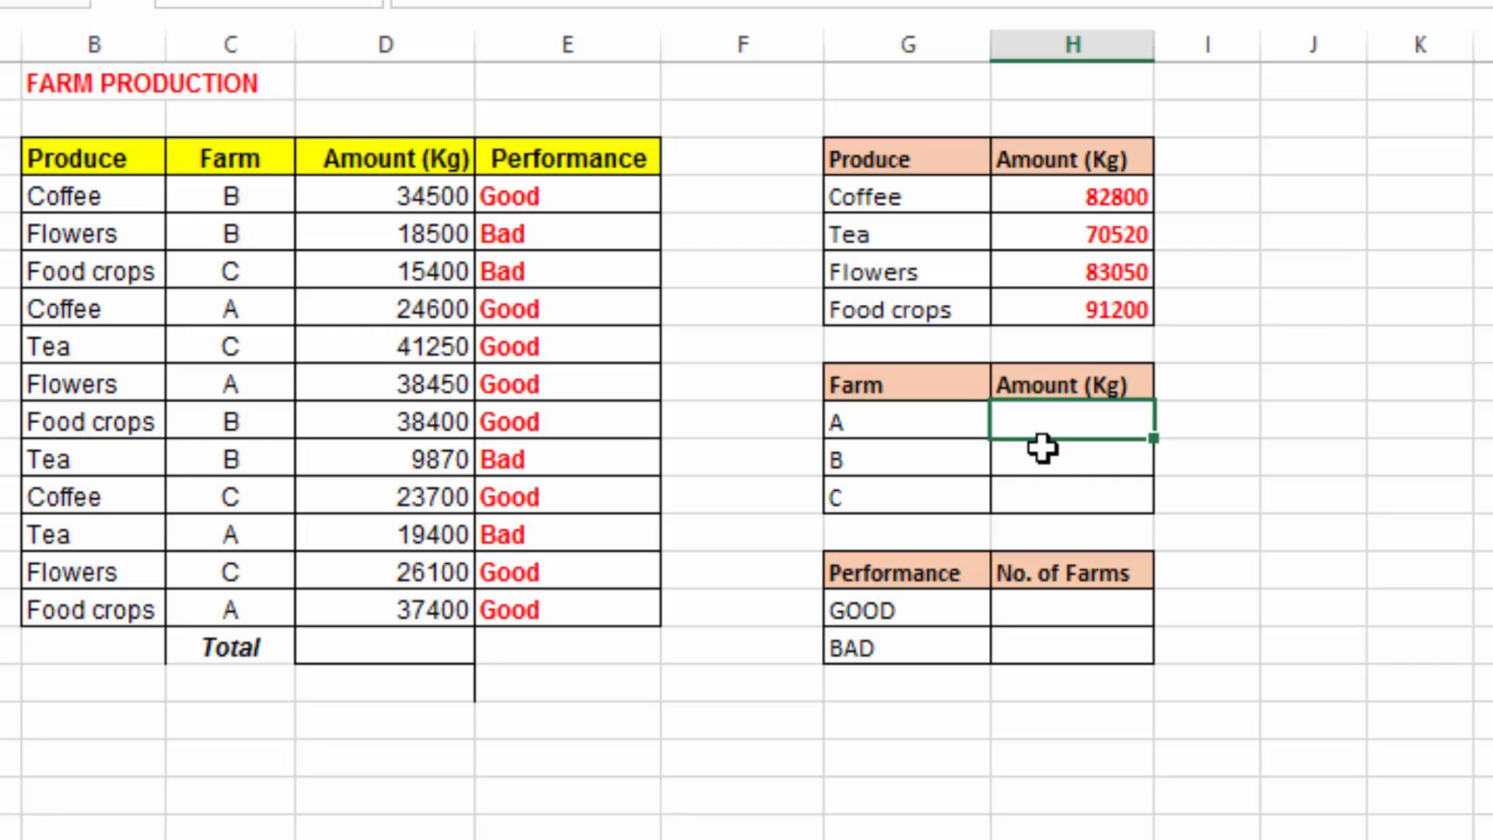
pyautogui.write('=sumi')
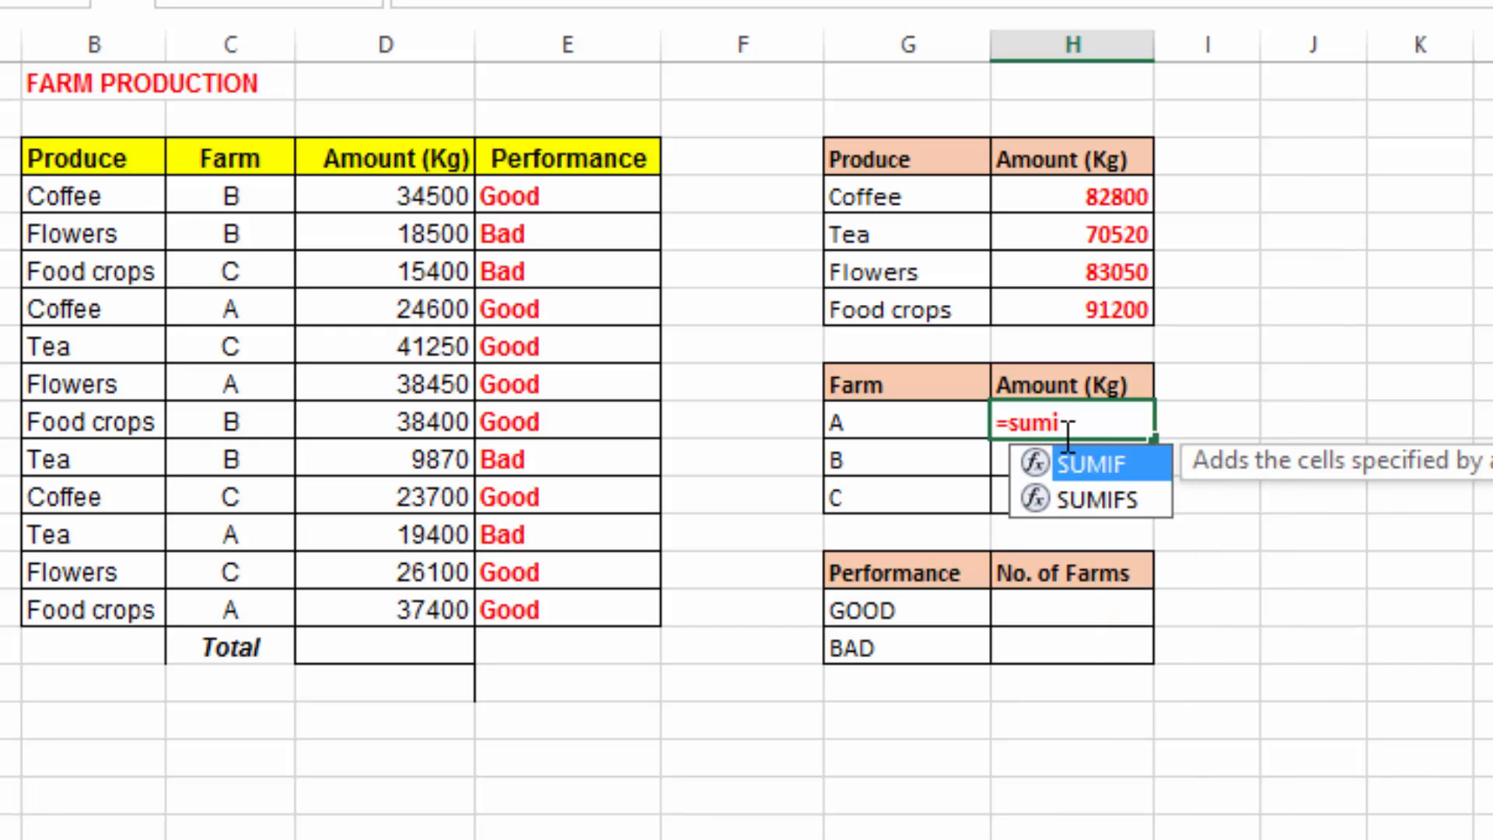
pyautogui.doubleClick(1118, 468)
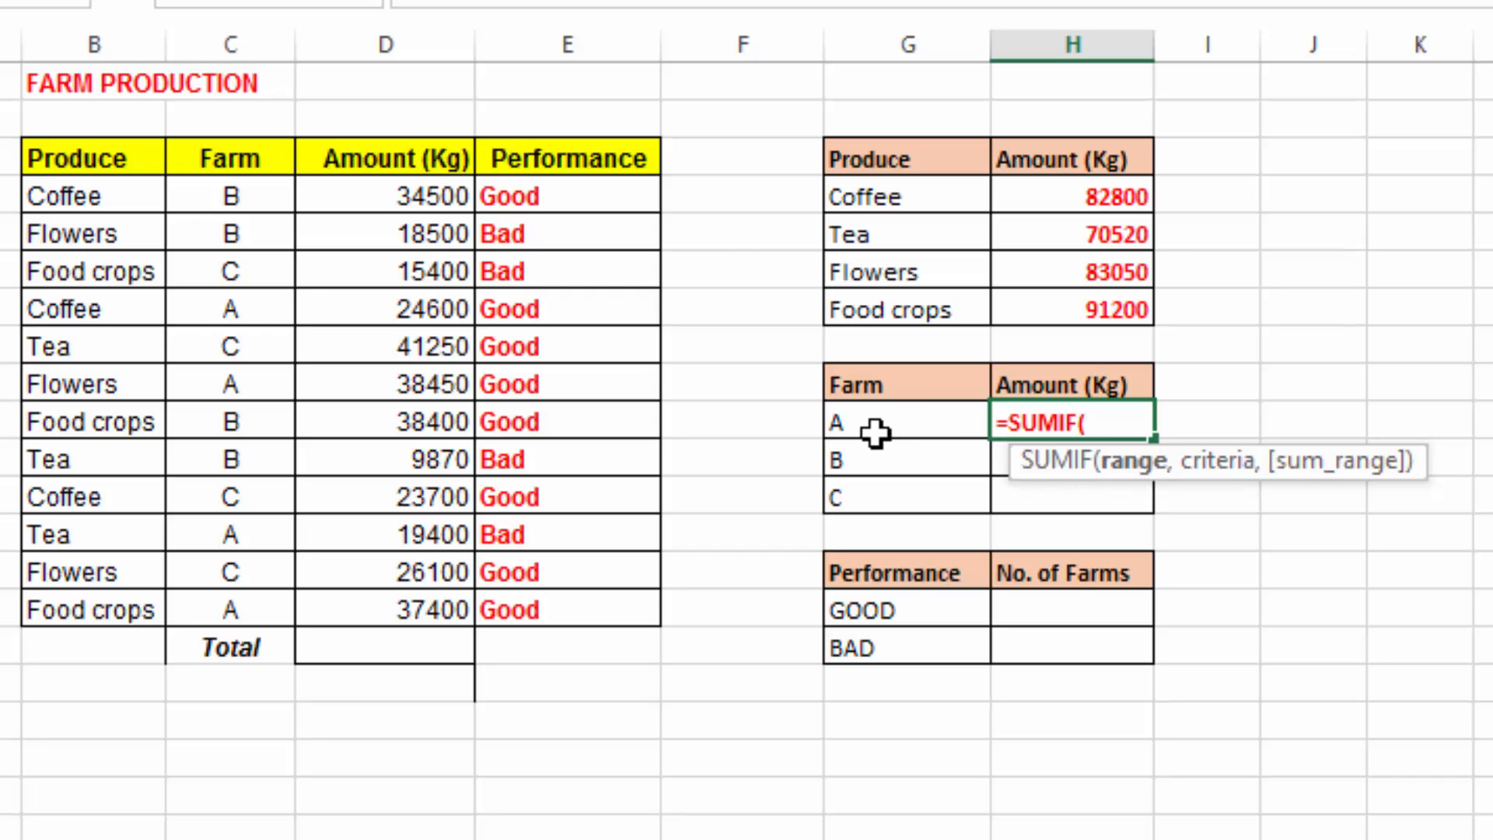
pyautogui.moveTo(228, 196); pyautogui.dragTo(259, 610)
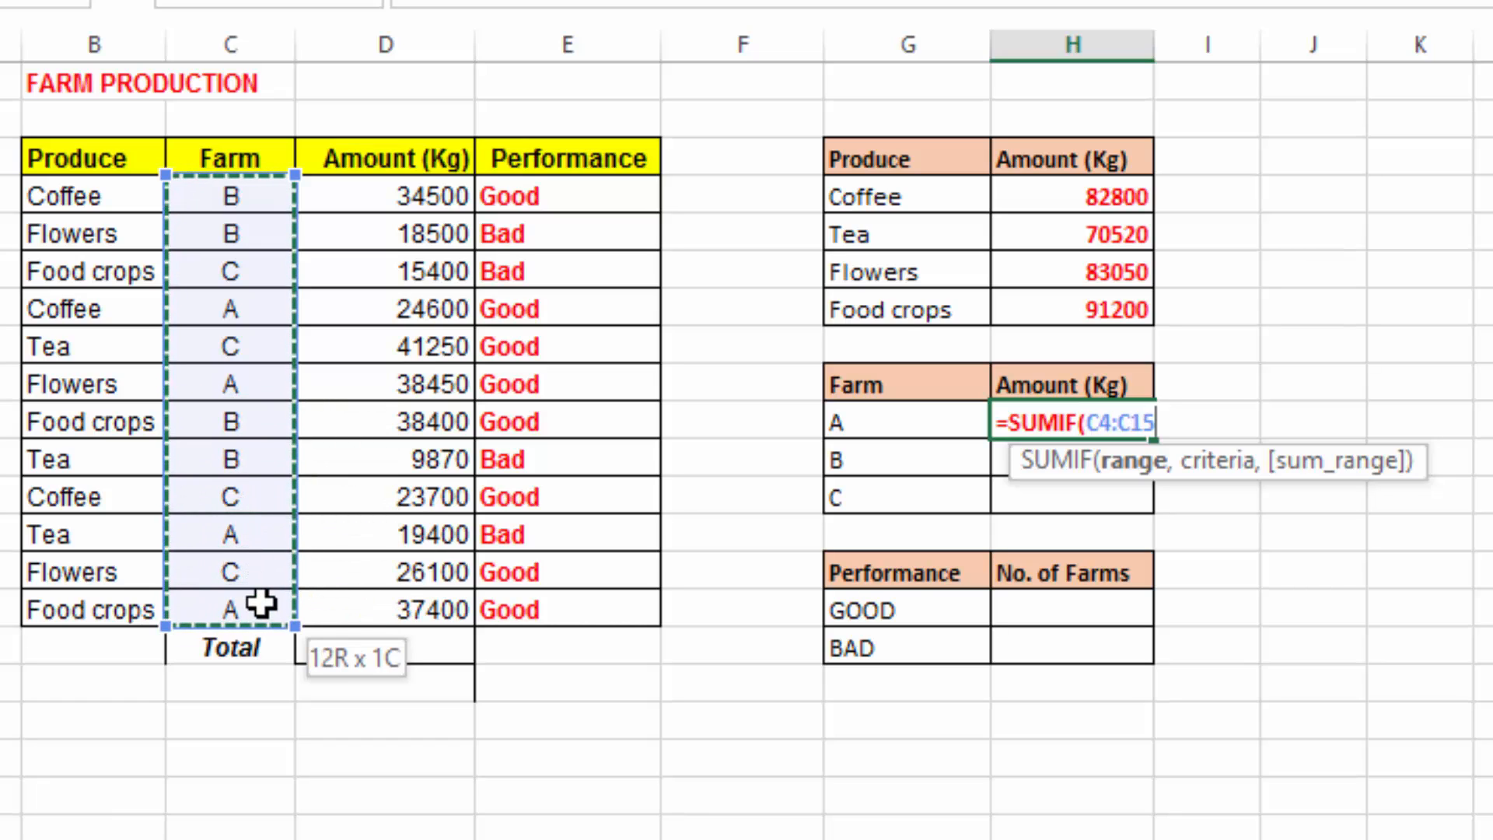
pyautogui.write(',"A')
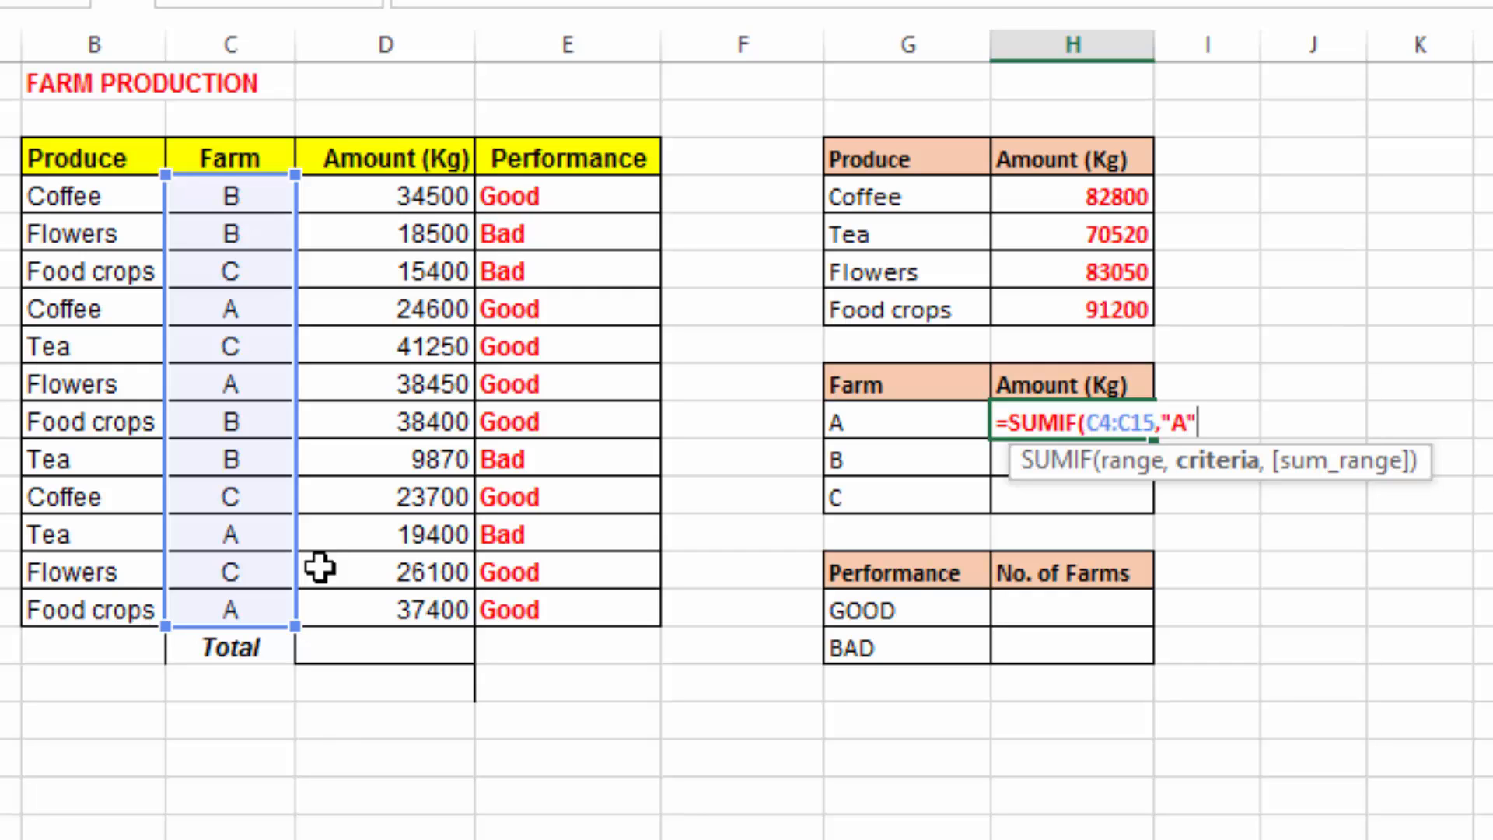
pyautogui.write('",')
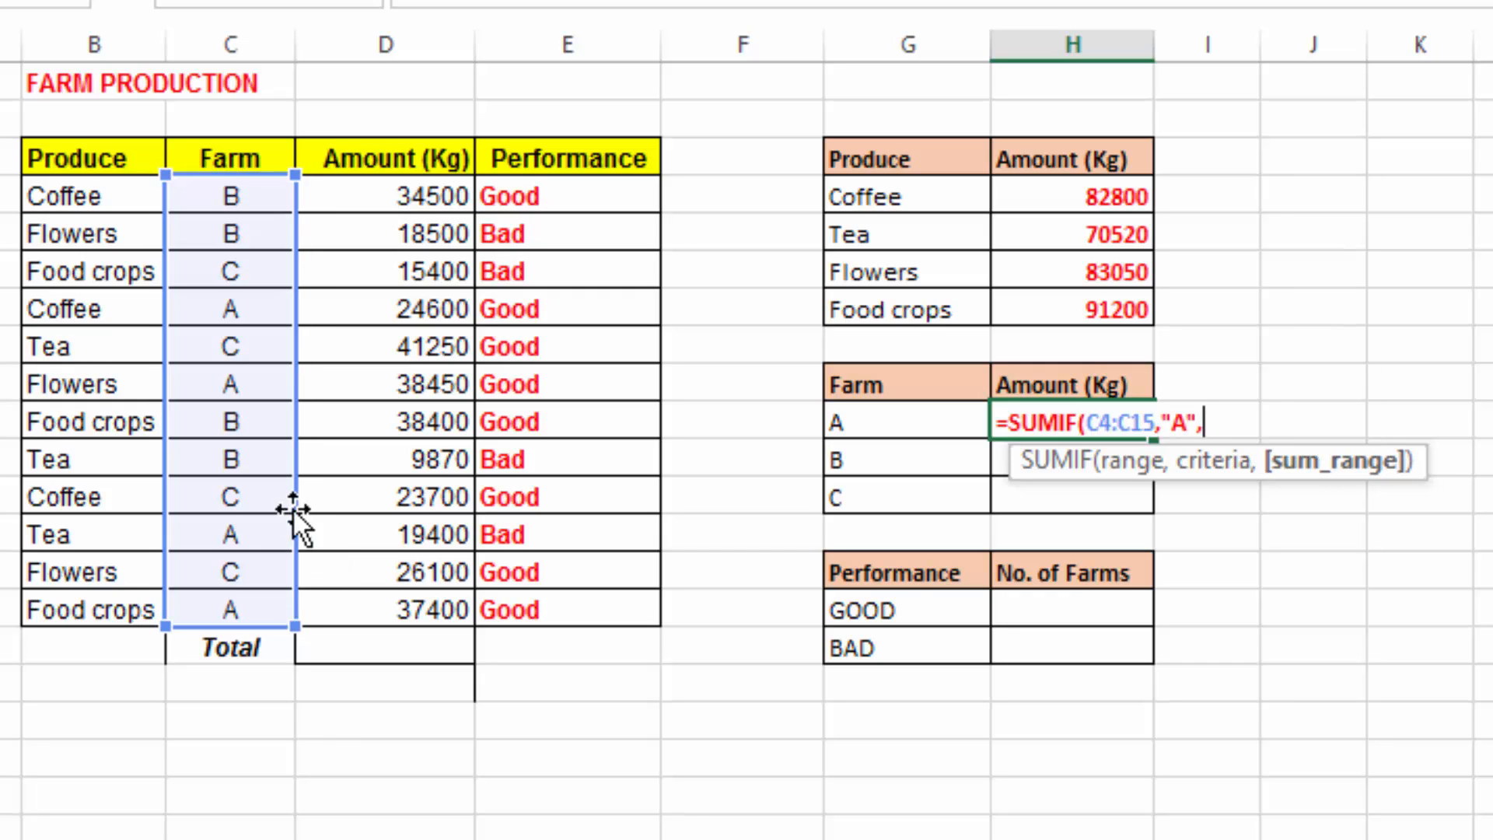
pyautogui.moveTo(411, 196); pyautogui.dragTo(416, 602)
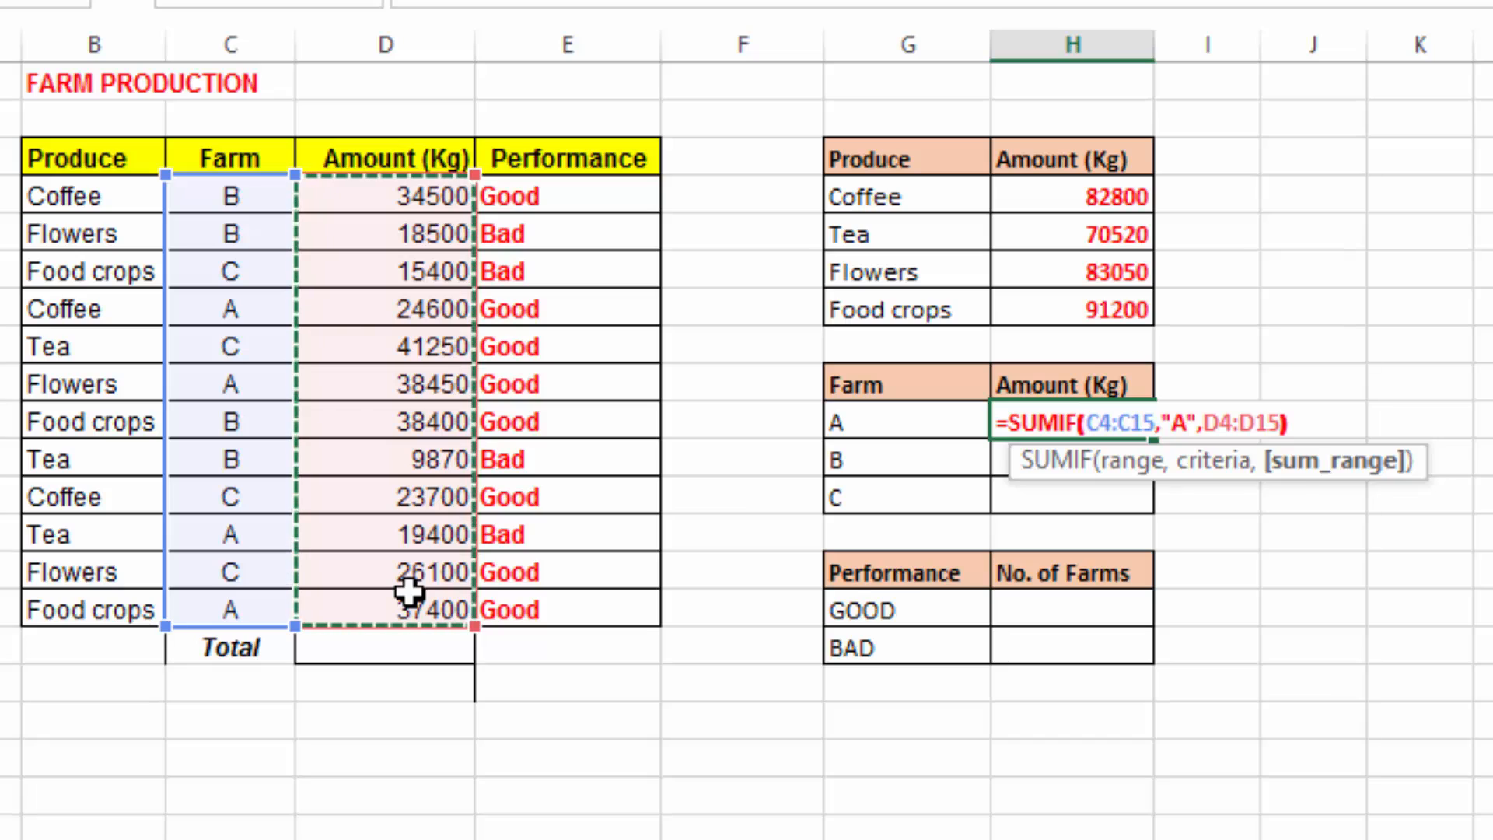
pyautogui.write(')')
pyautogui.press('Return')
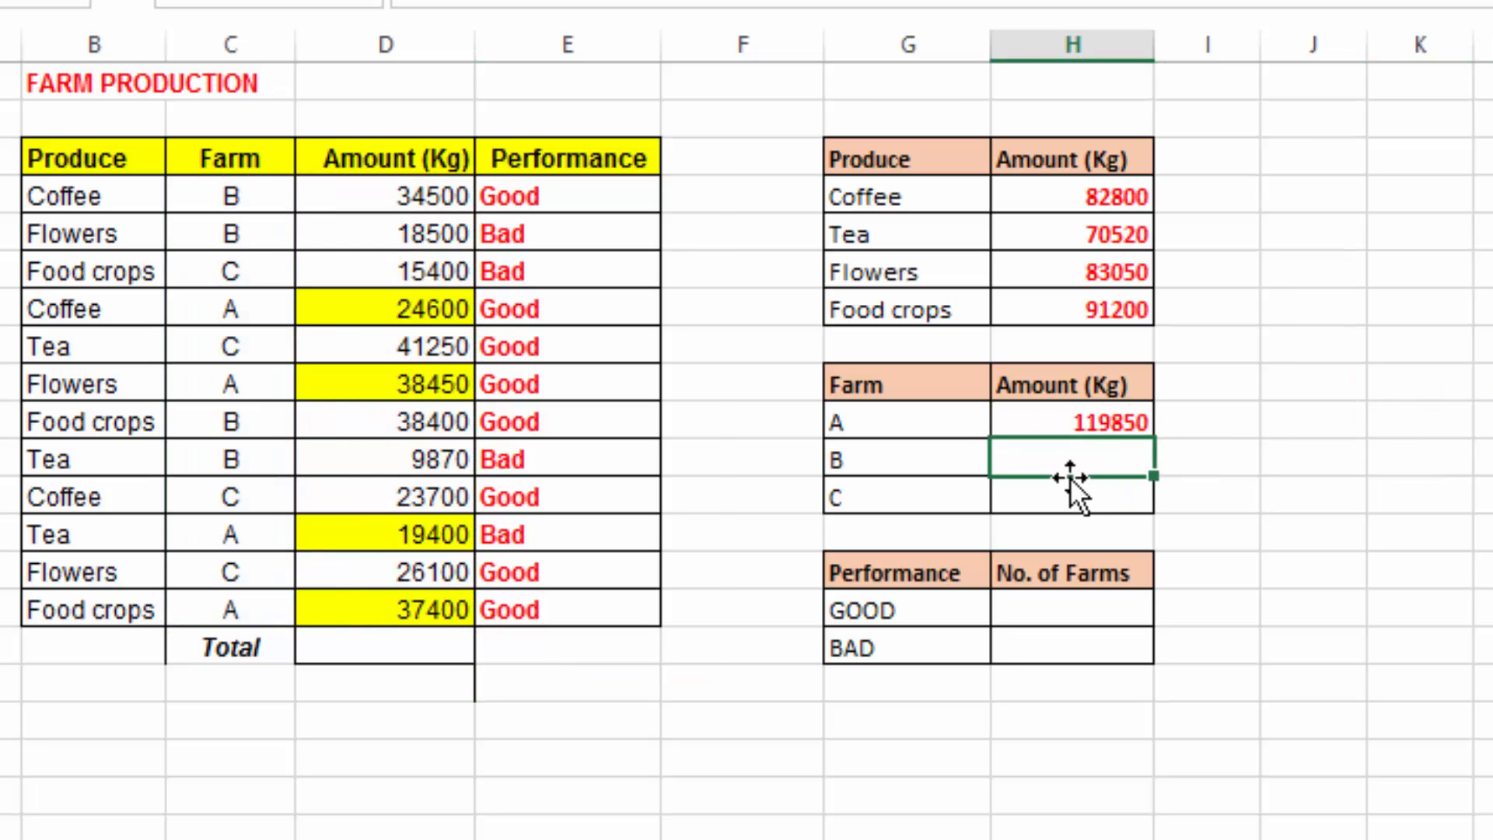
# - Total the farm B amount in H11 with =SUMIF(C4:C15,"B",D4:D15)
pyautogui.write('=sum')
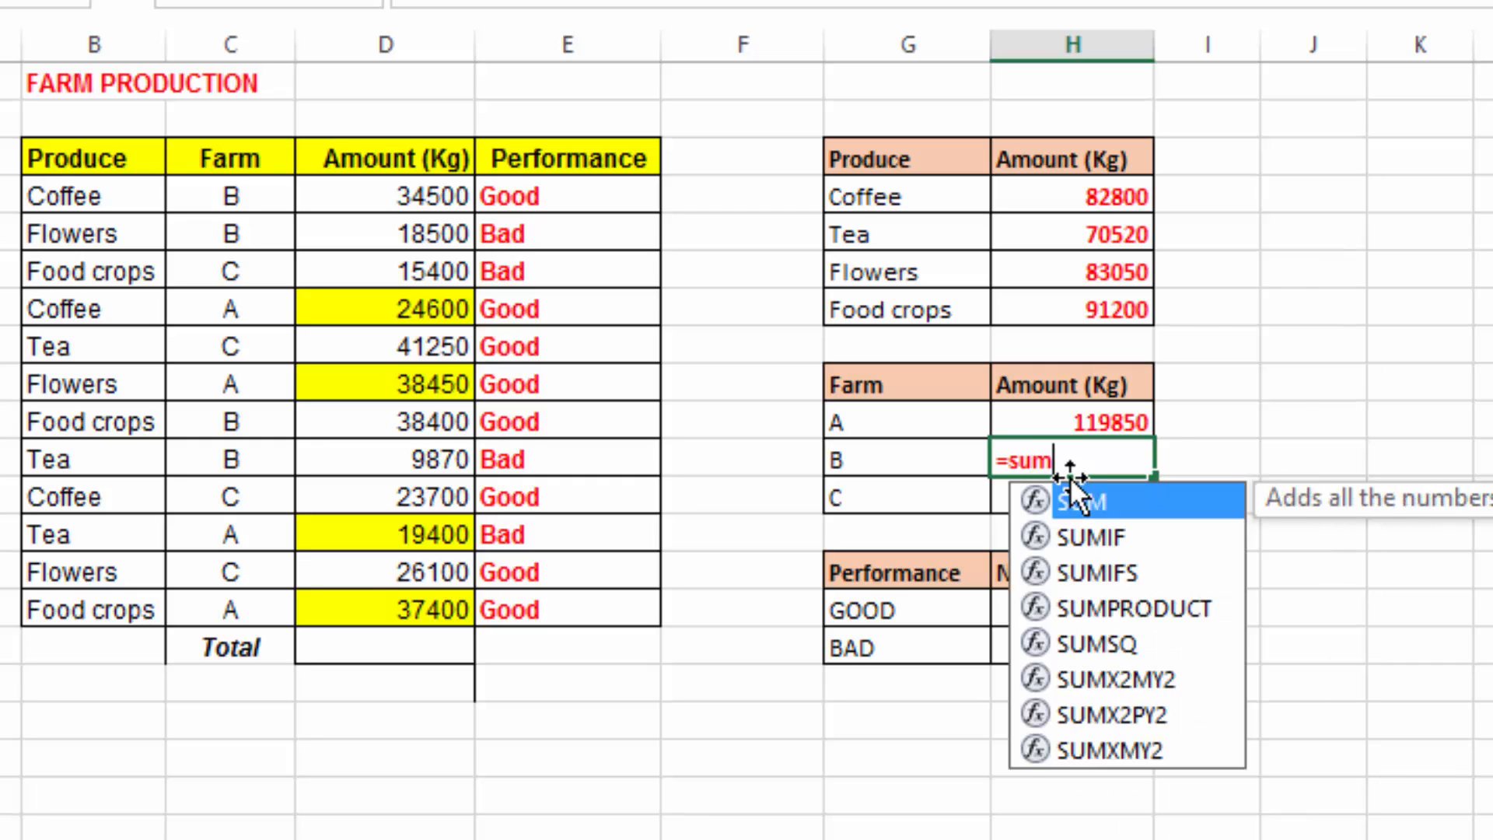
pyautogui.write('if')
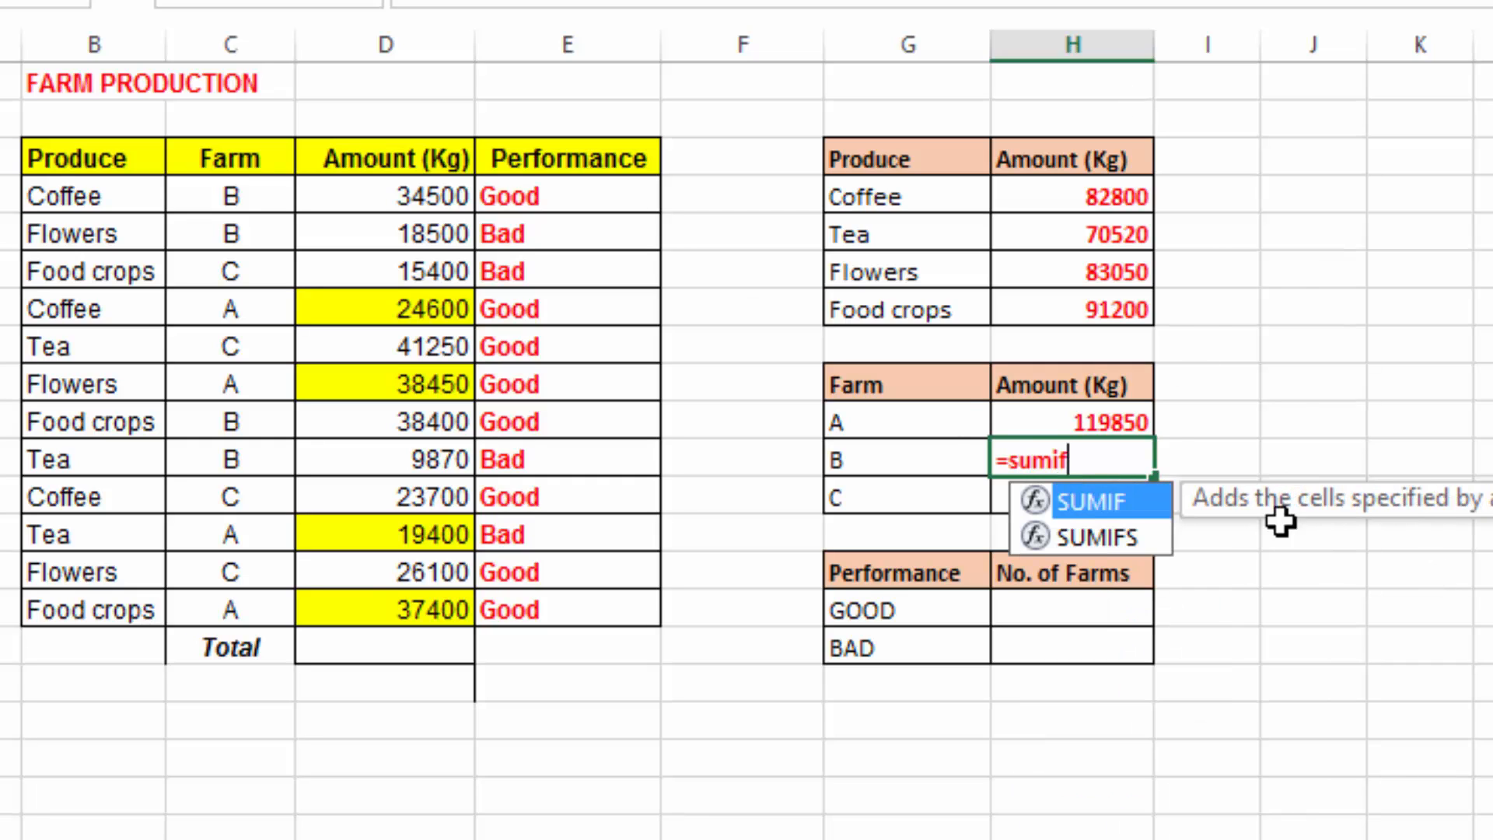
pyautogui.doubleClick(1118, 502)
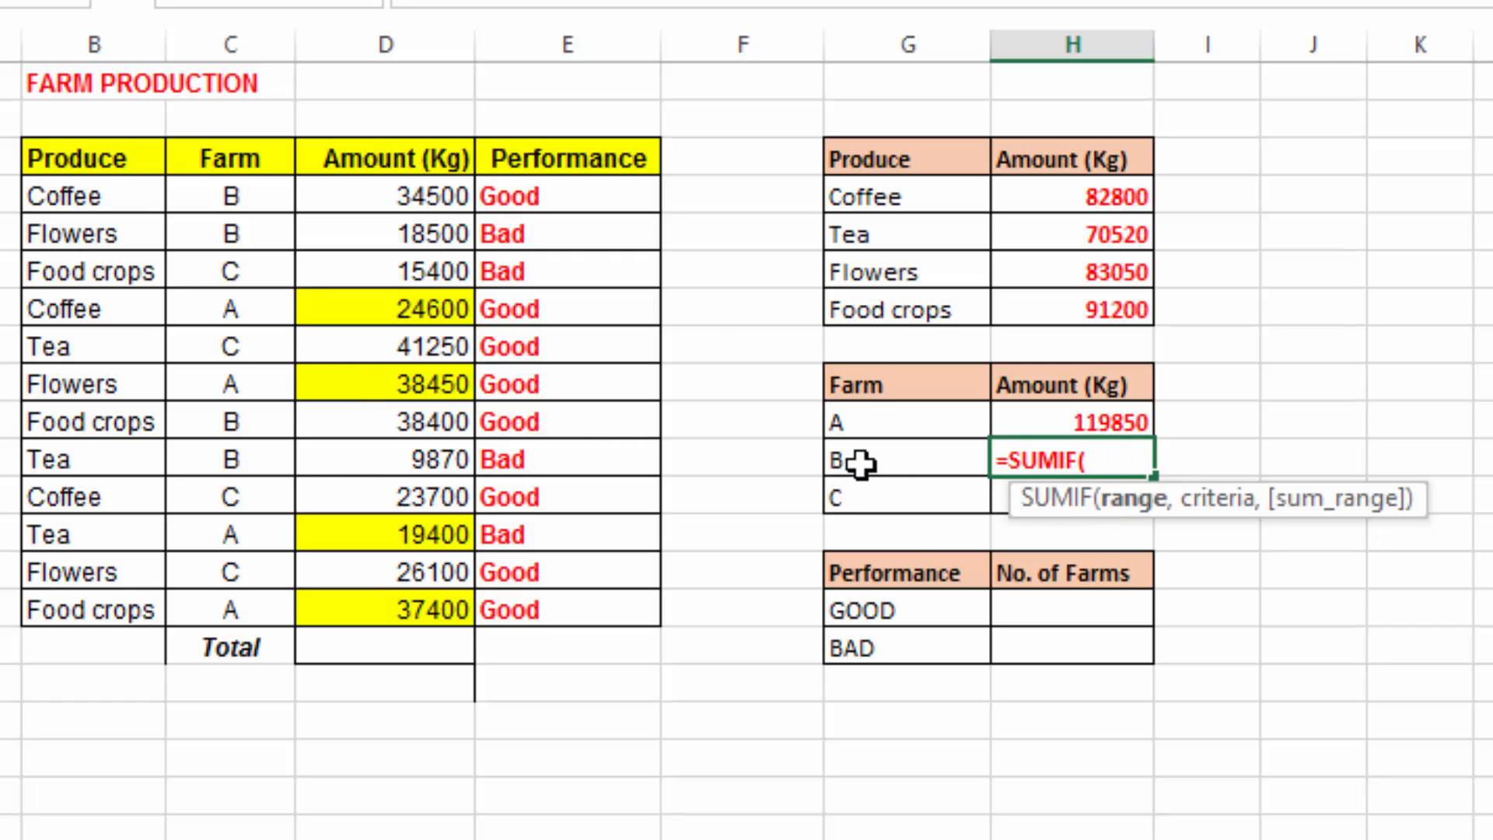
pyautogui.moveTo(241, 190); pyautogui.dragTo(263, 595)
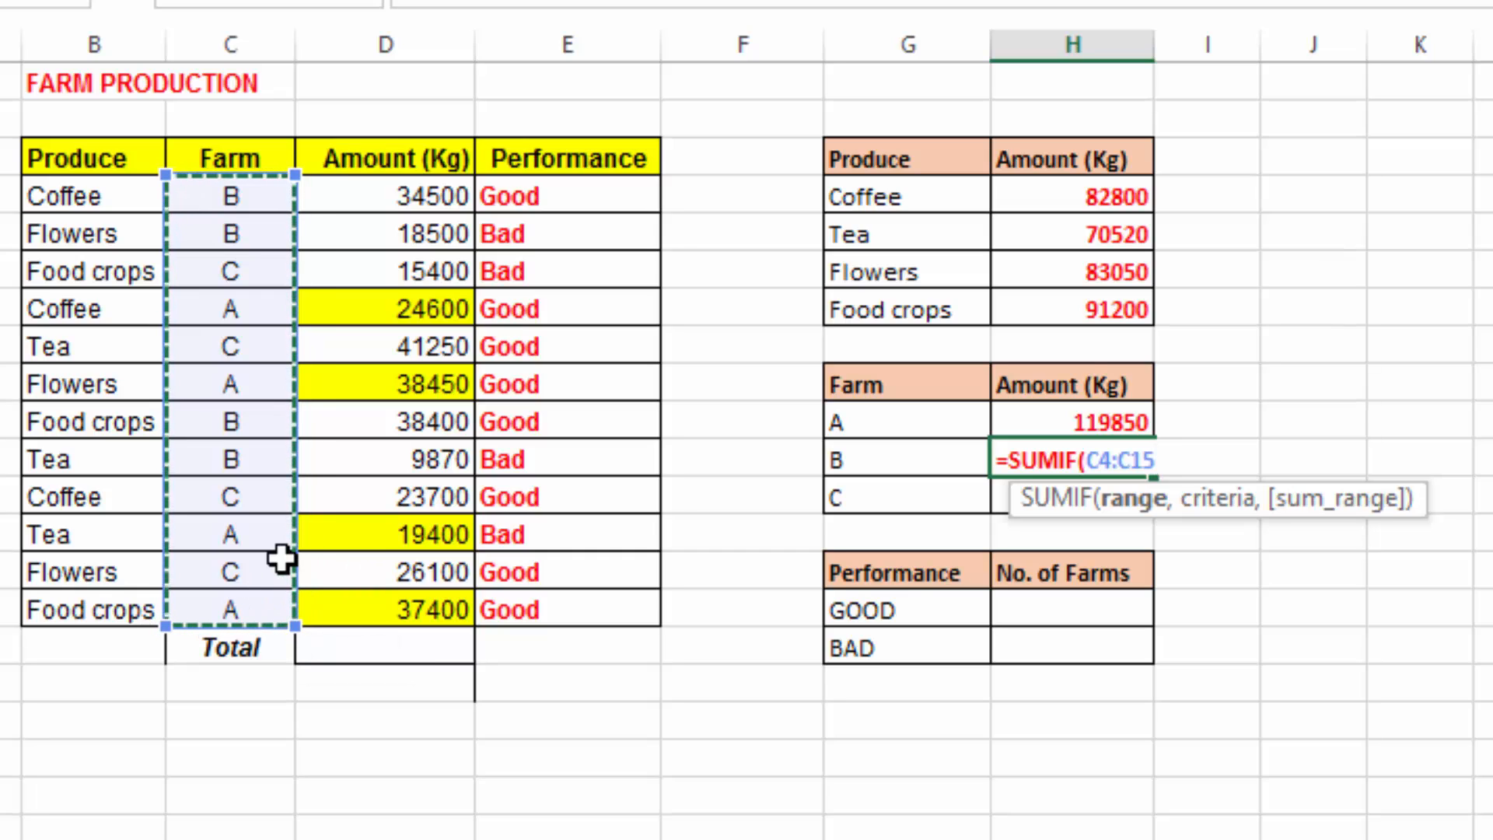
pyautogui.write(',"B')
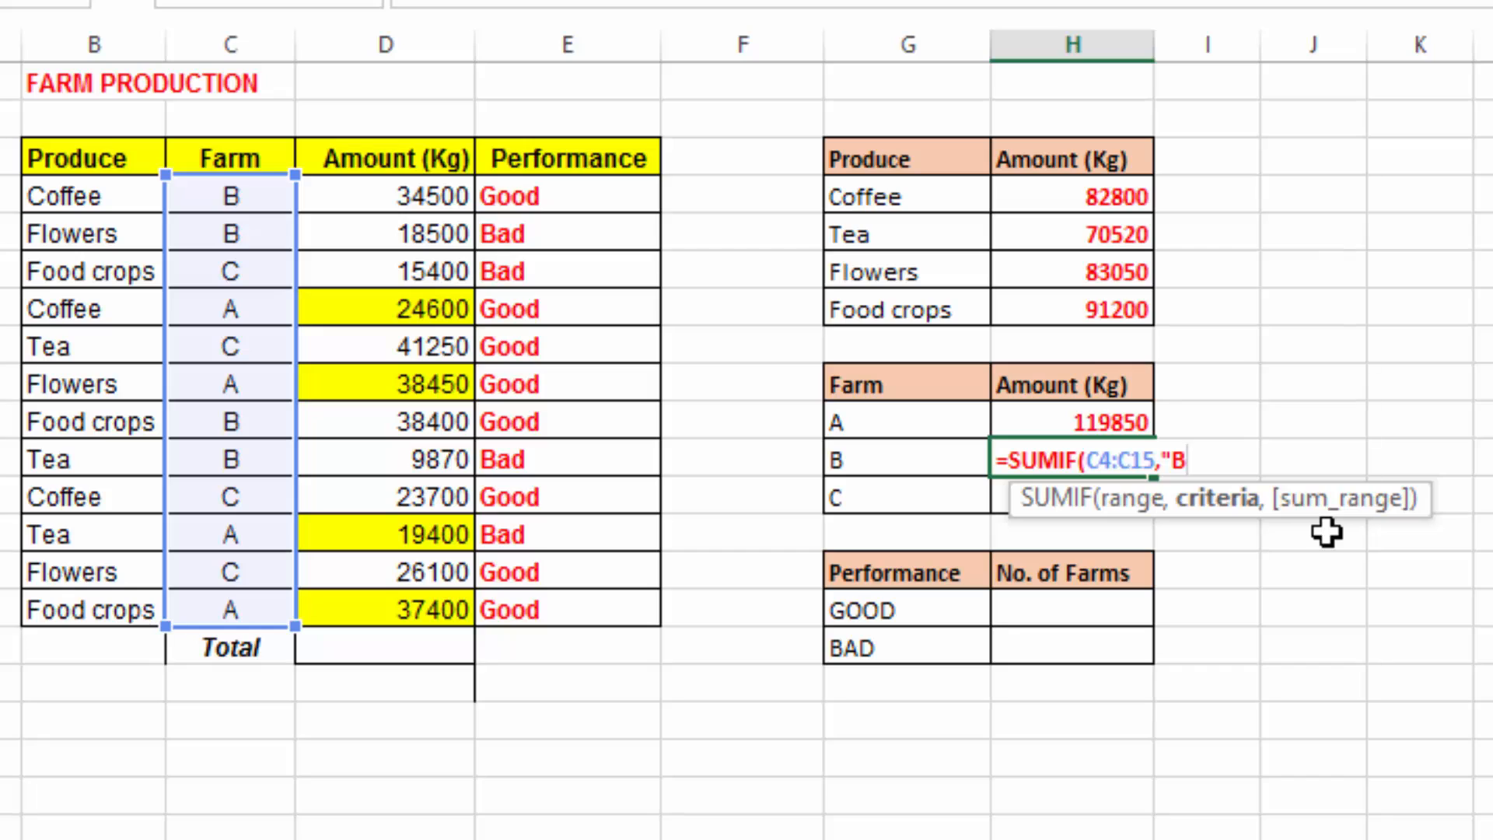
pyautogui.write('",')
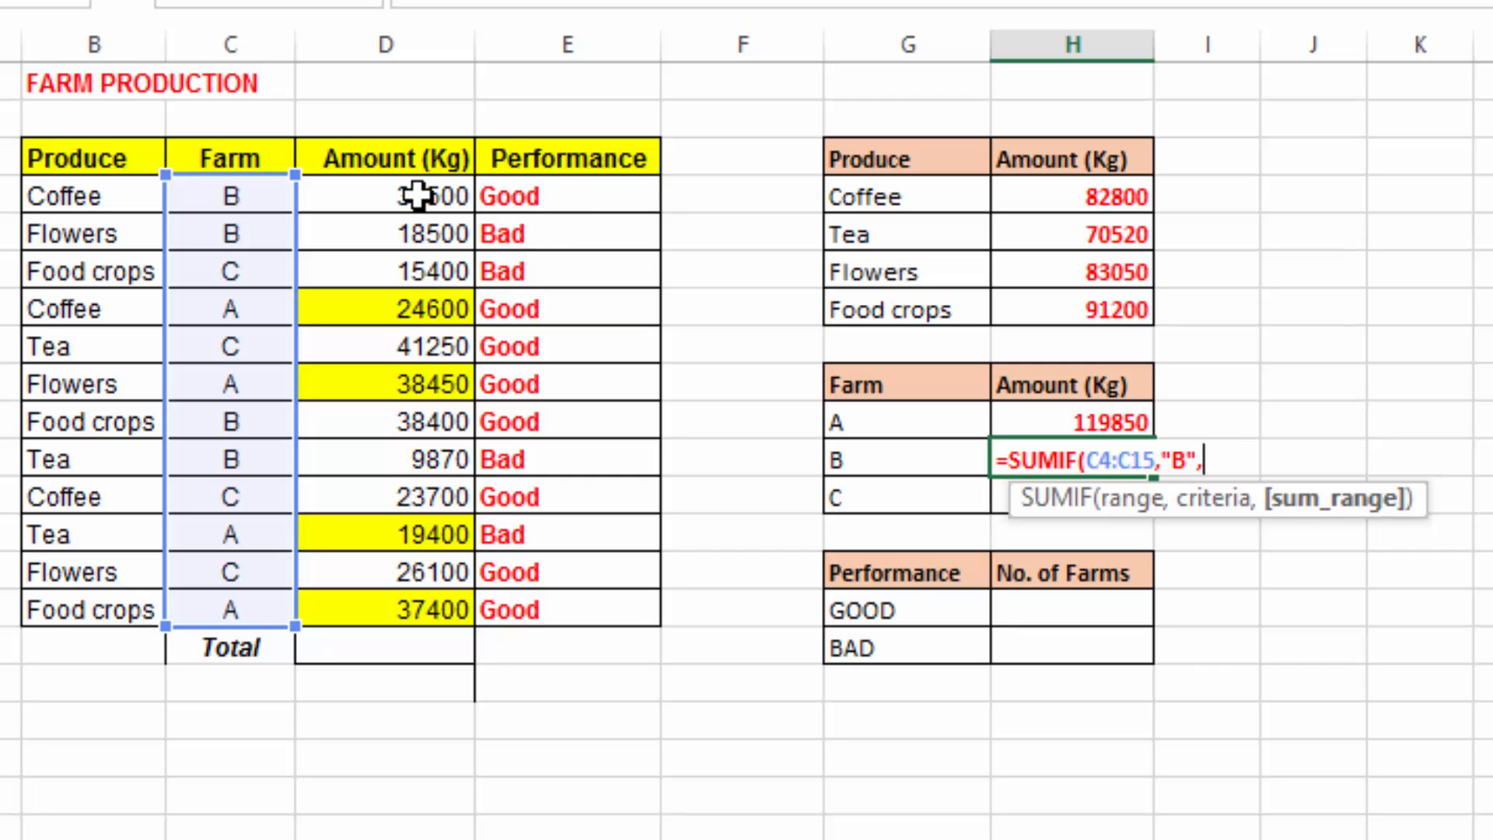
pyautogui.moveTo(403, 199); pyautogui.dragTo(420, 614)
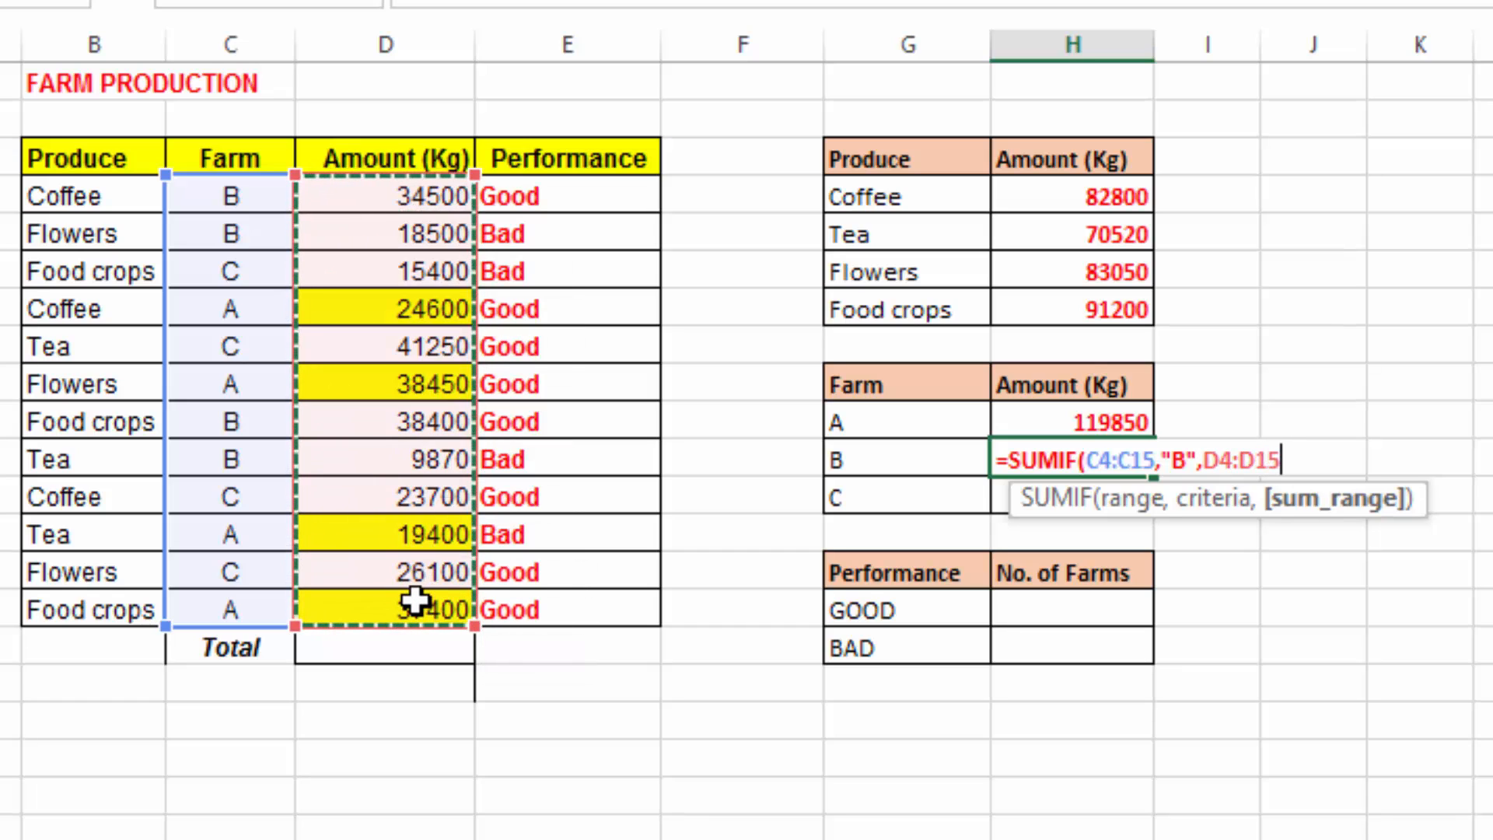
pyautogui.write(')')
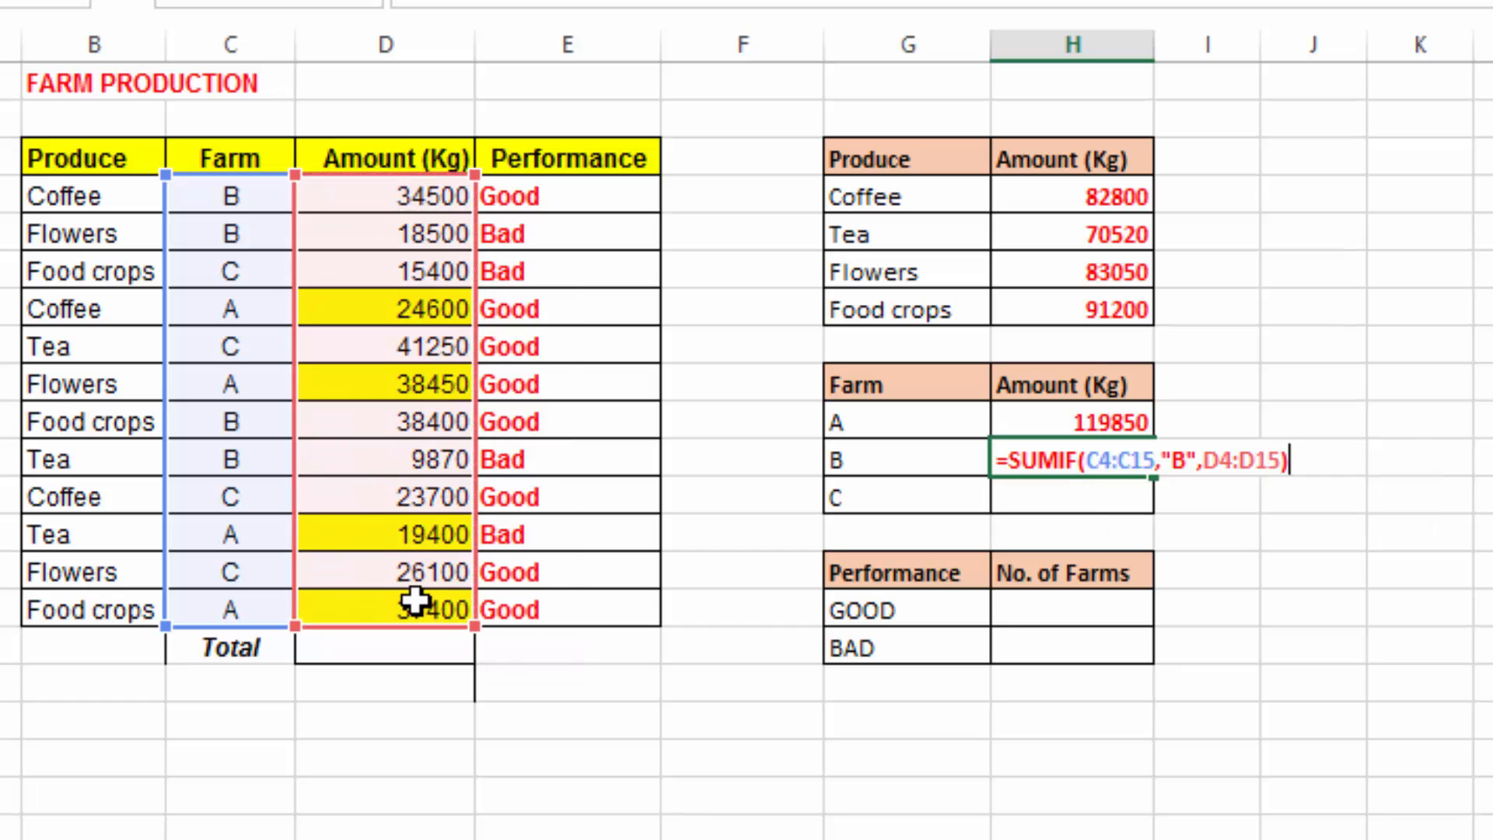
pyautogui.press('Return')
pyautogui.click(1326, 425)
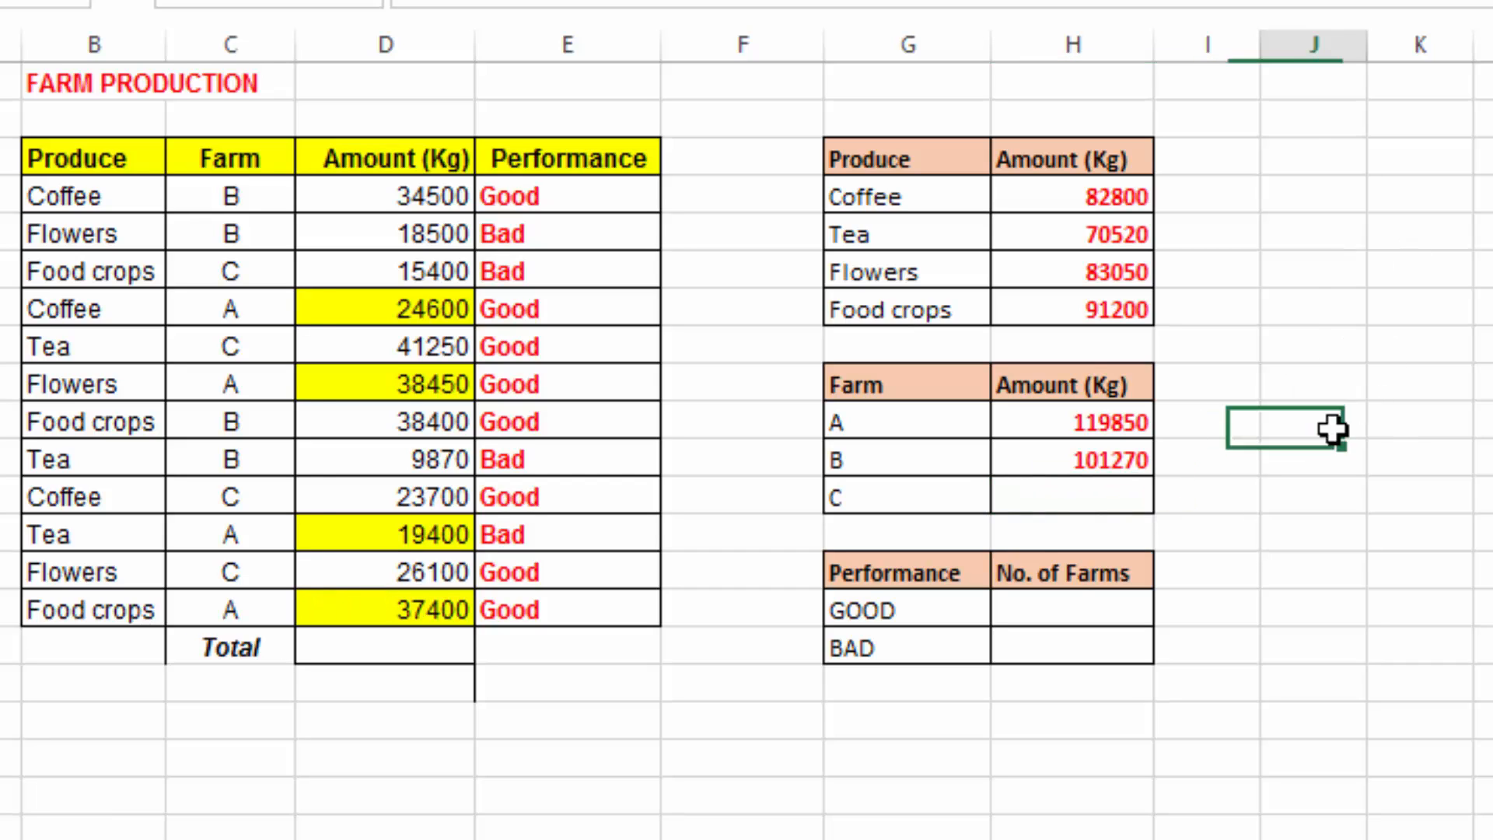
# - Total the farm C amount in H12 with =SUMIF(C4:C15,"C",D4:D15)
pyautogui.click(1050, 494)
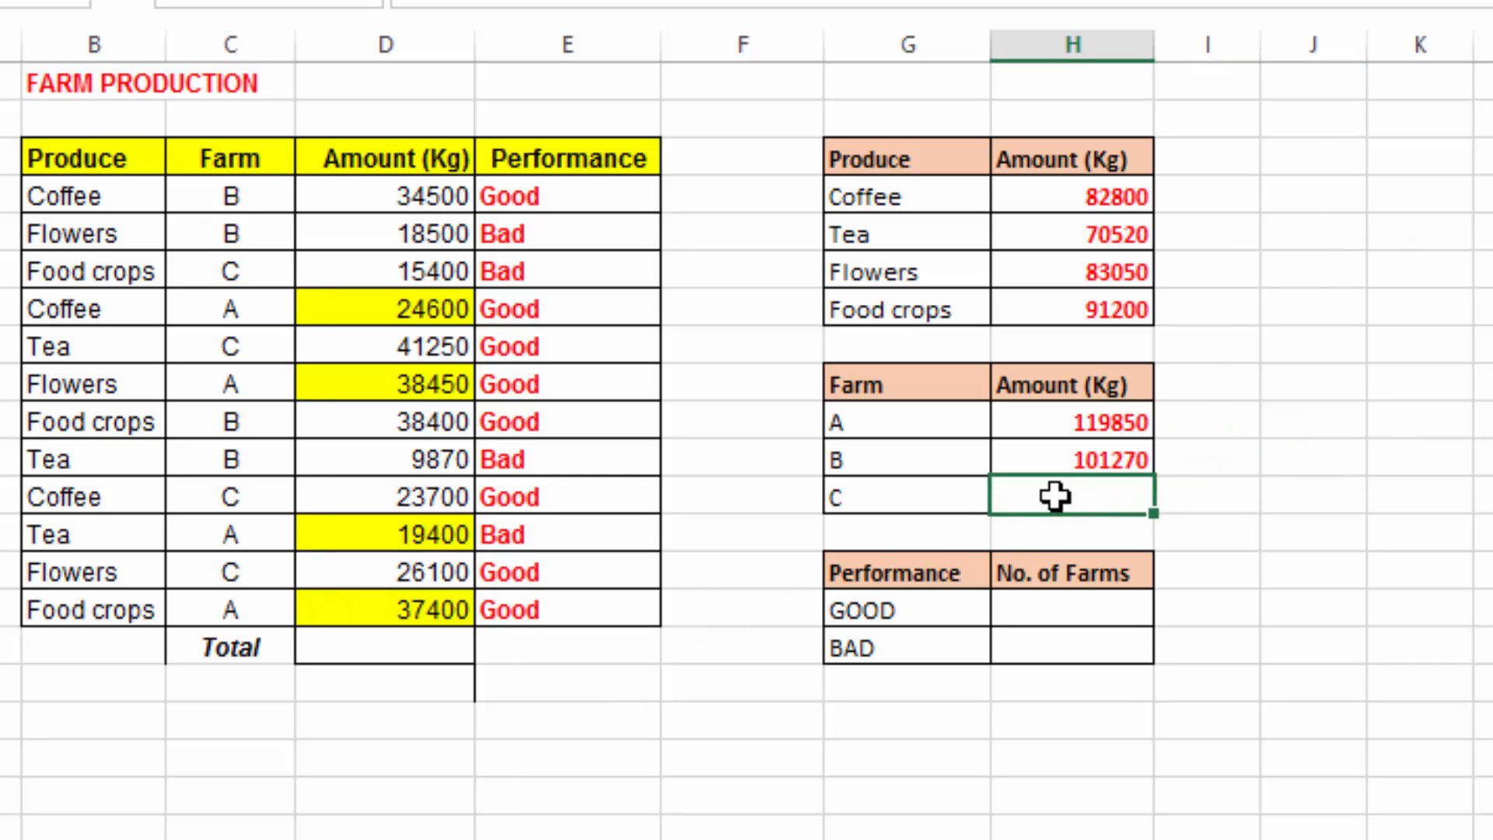
pyautogui.write('=sumi')
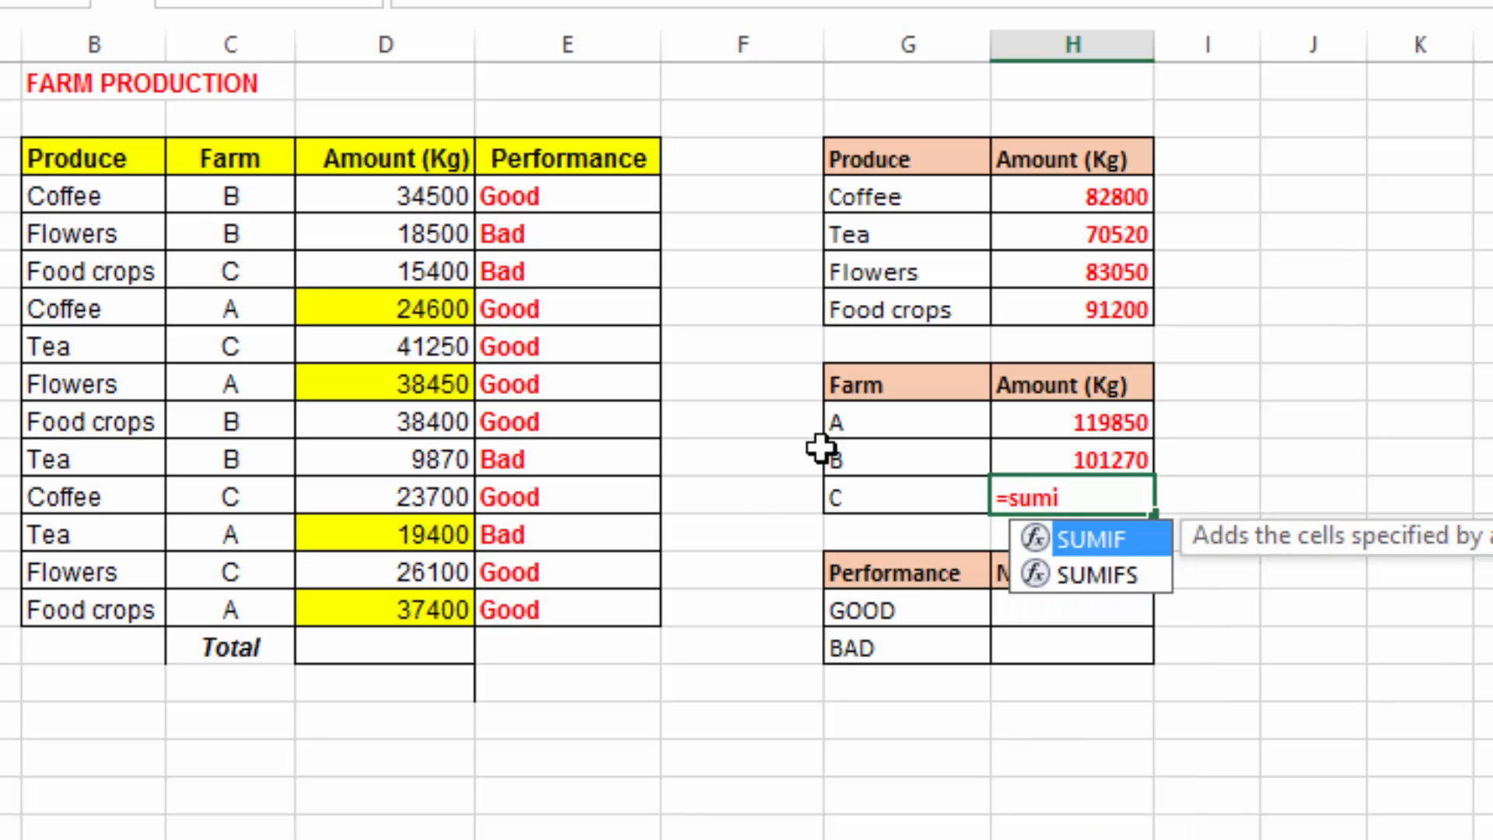
pyautogui.doubleClick(1106, 538)
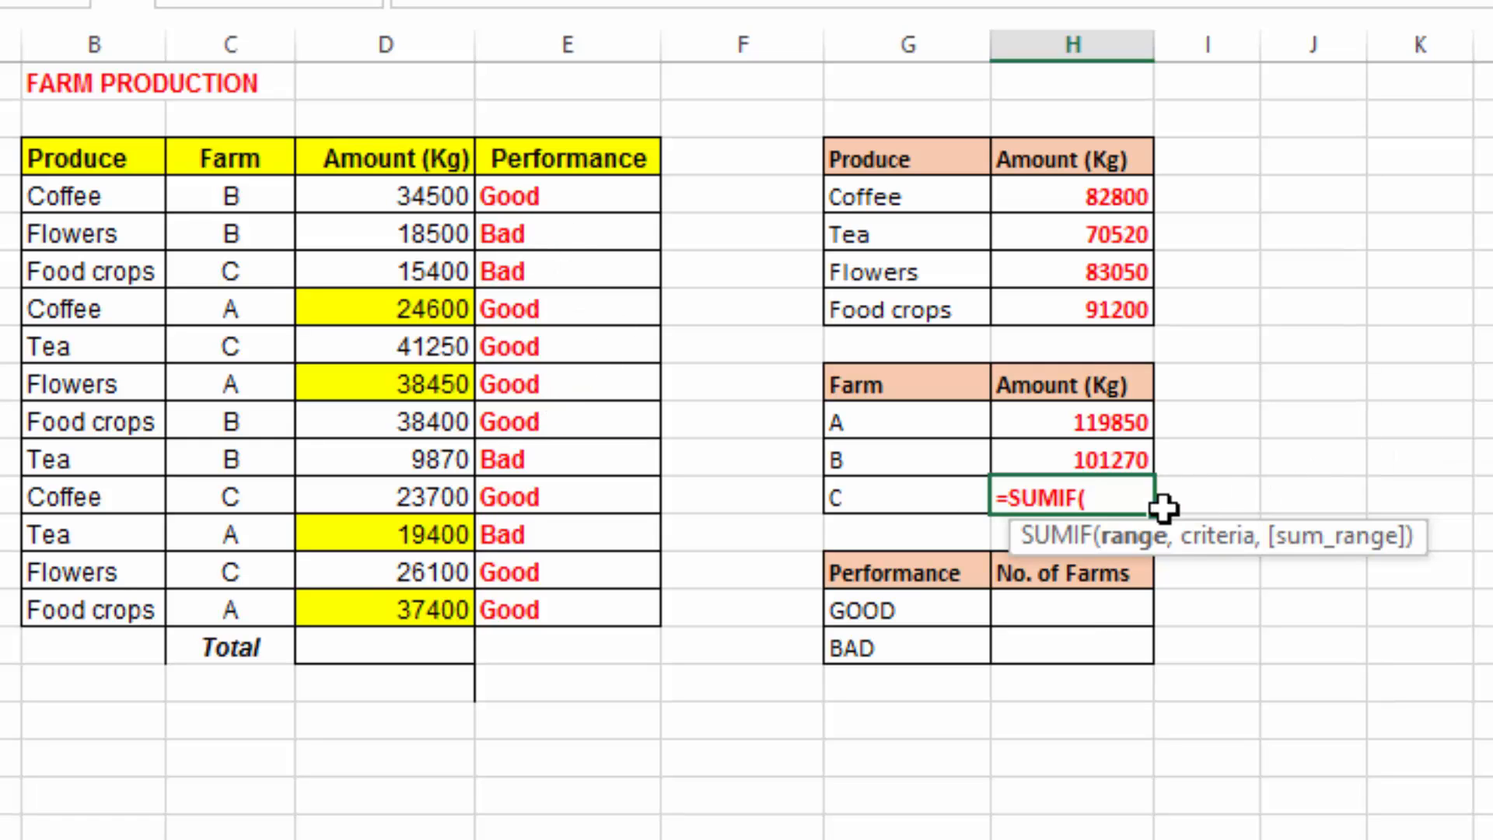
pyautogui.moveTo(224, 203); pyautogui.dragTo(235, 554)
pyautogui.moveTo(234, 595); pyautogui.dragTo(233, 608)
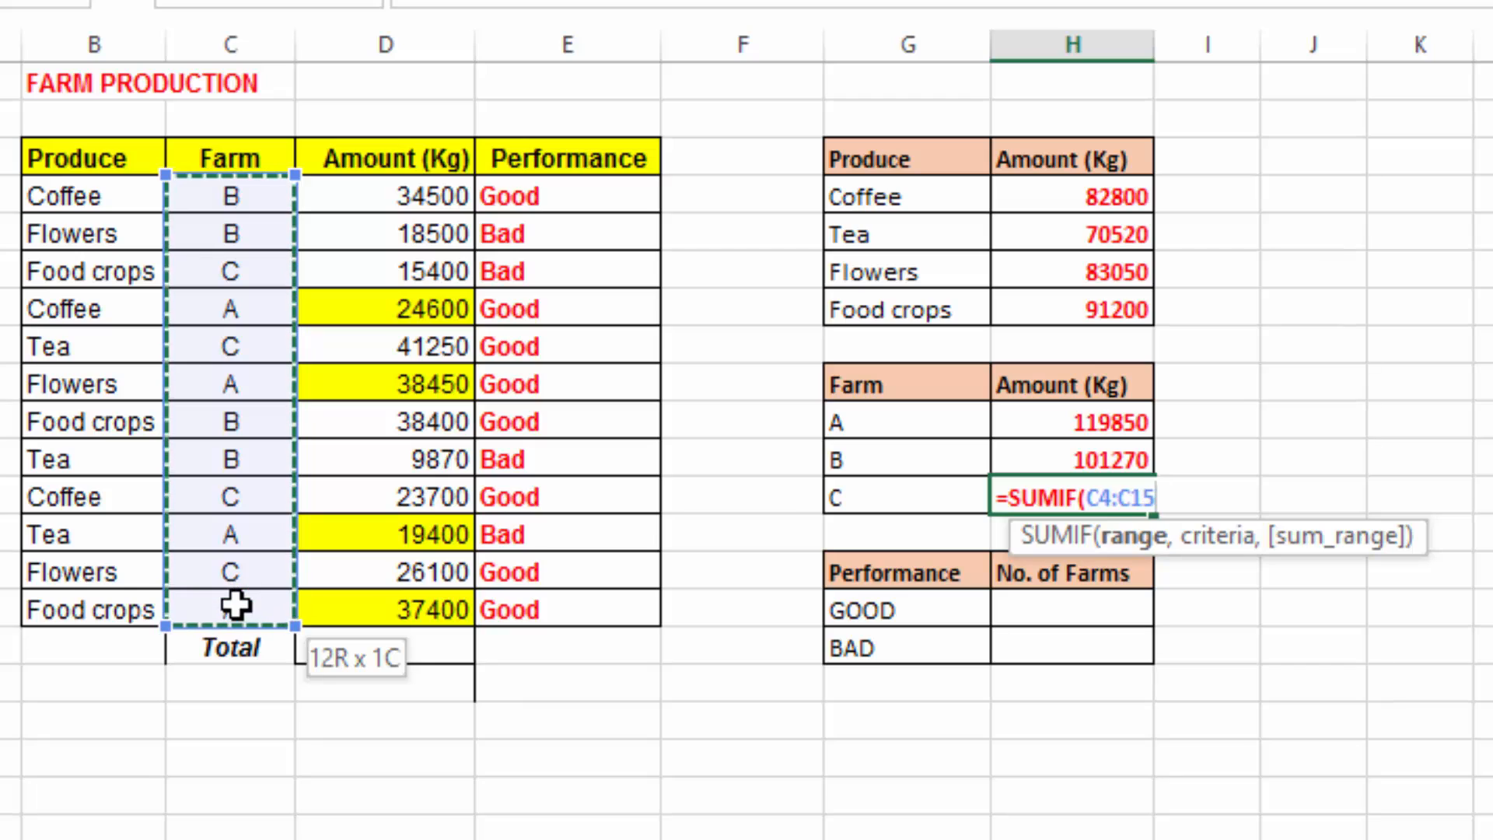
pyautogui.write(',"C')
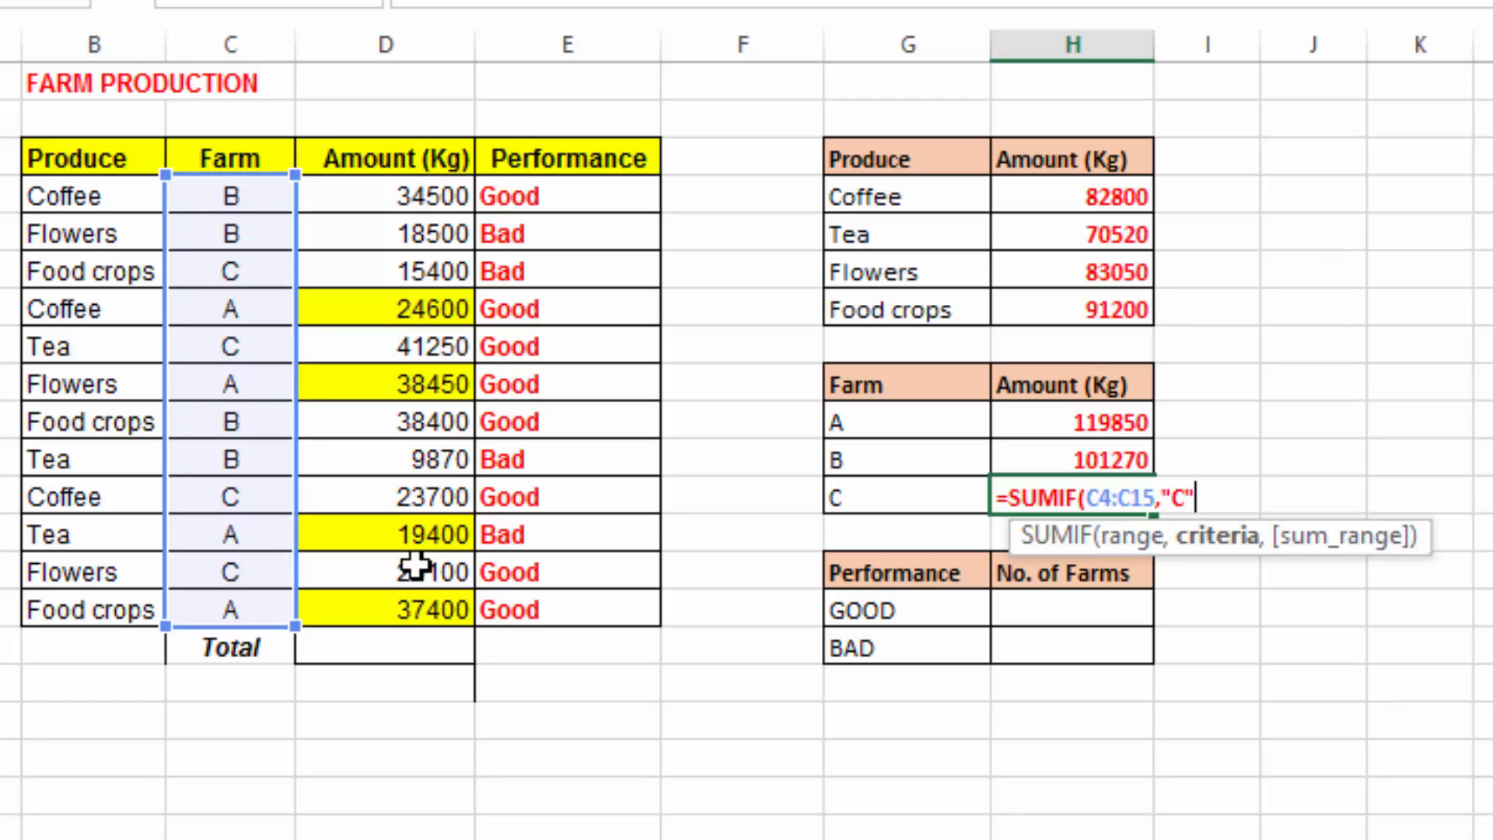
pyautogui.write('",')
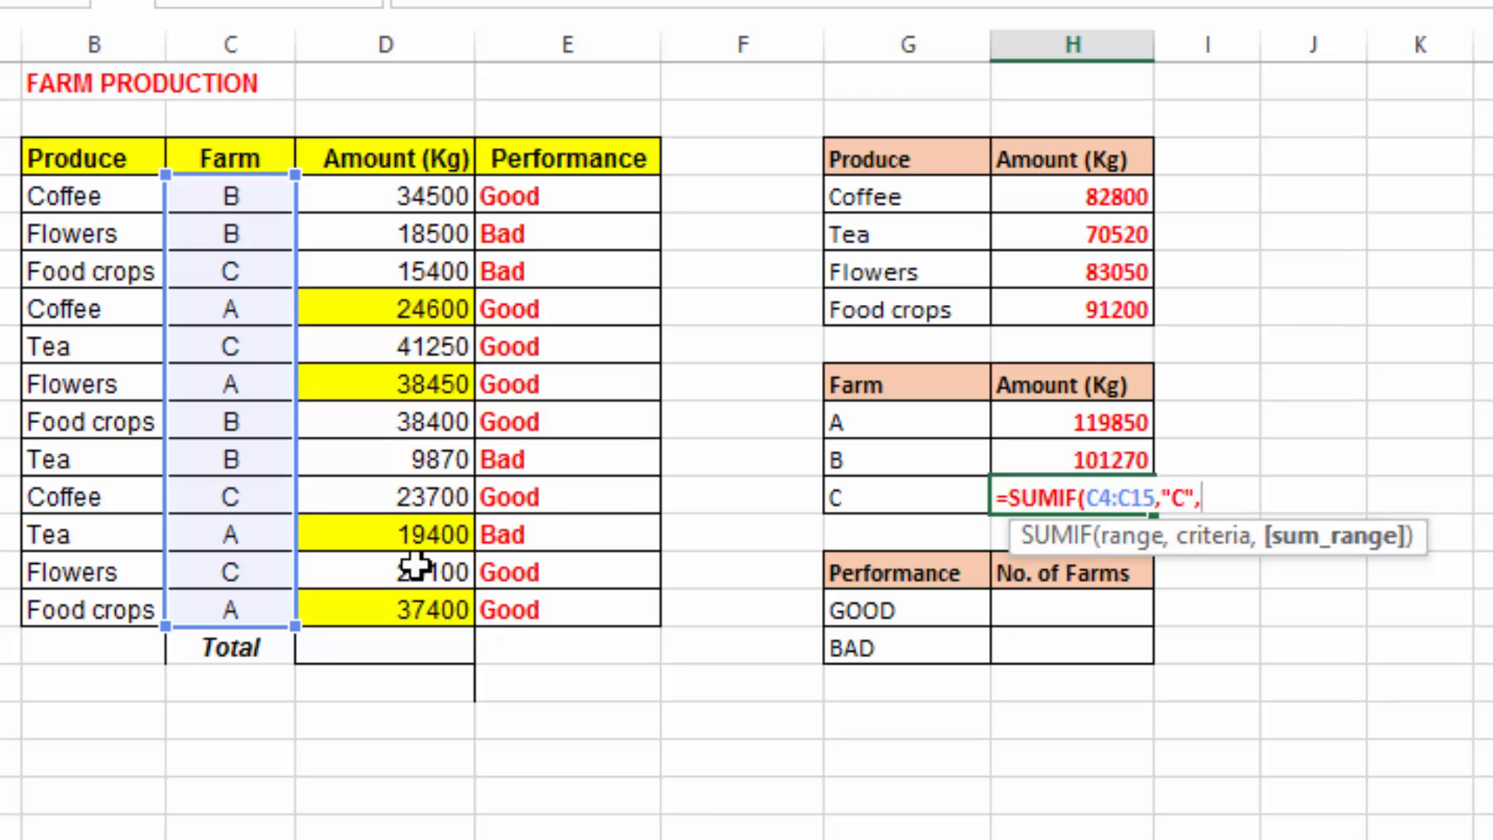
pyautogui.click(409, 204)
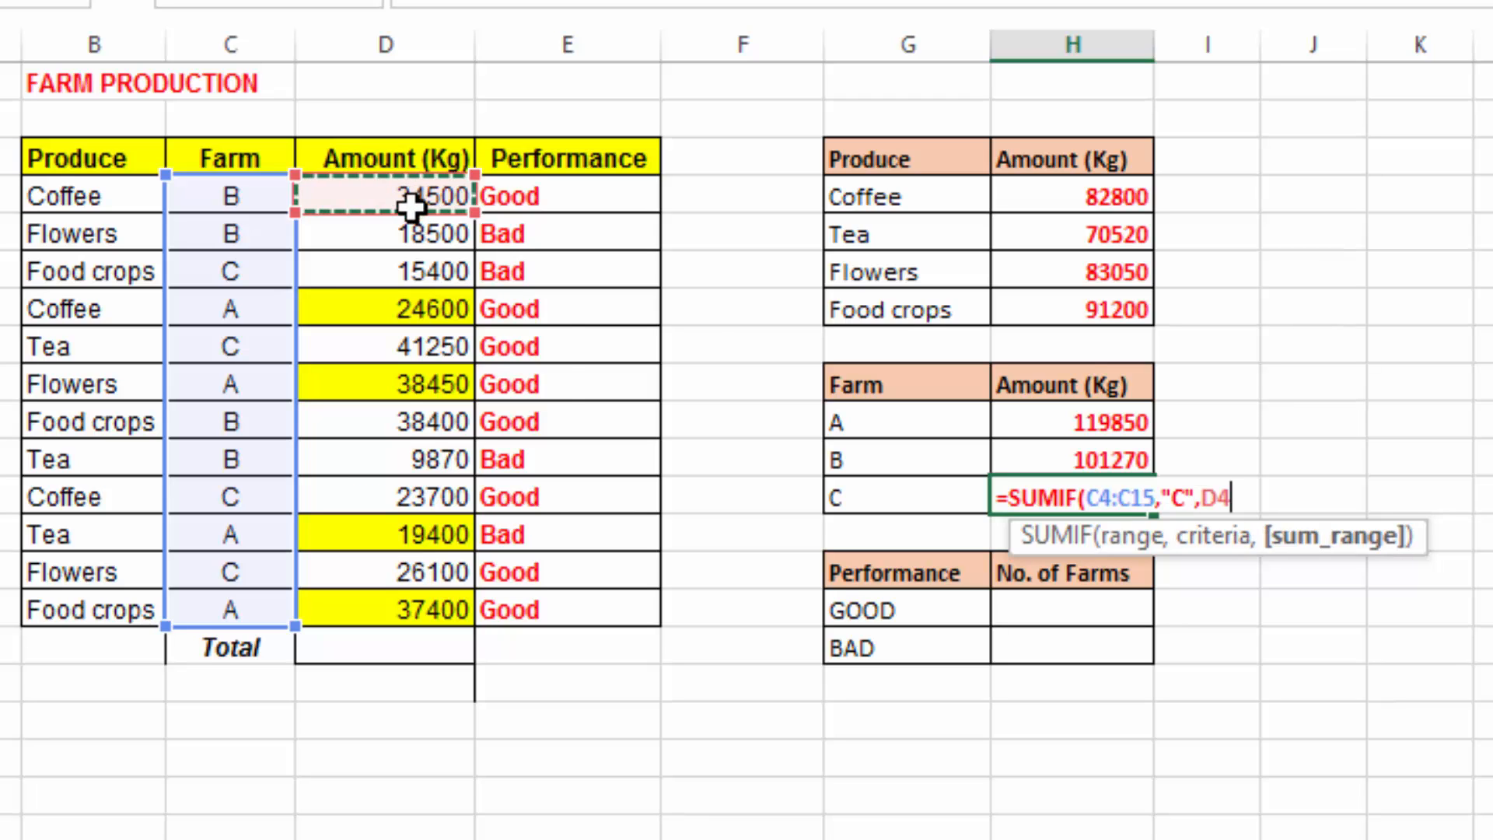
pyautogui.moveTo(410, 206); pyautogui.dragTo(402, 609)
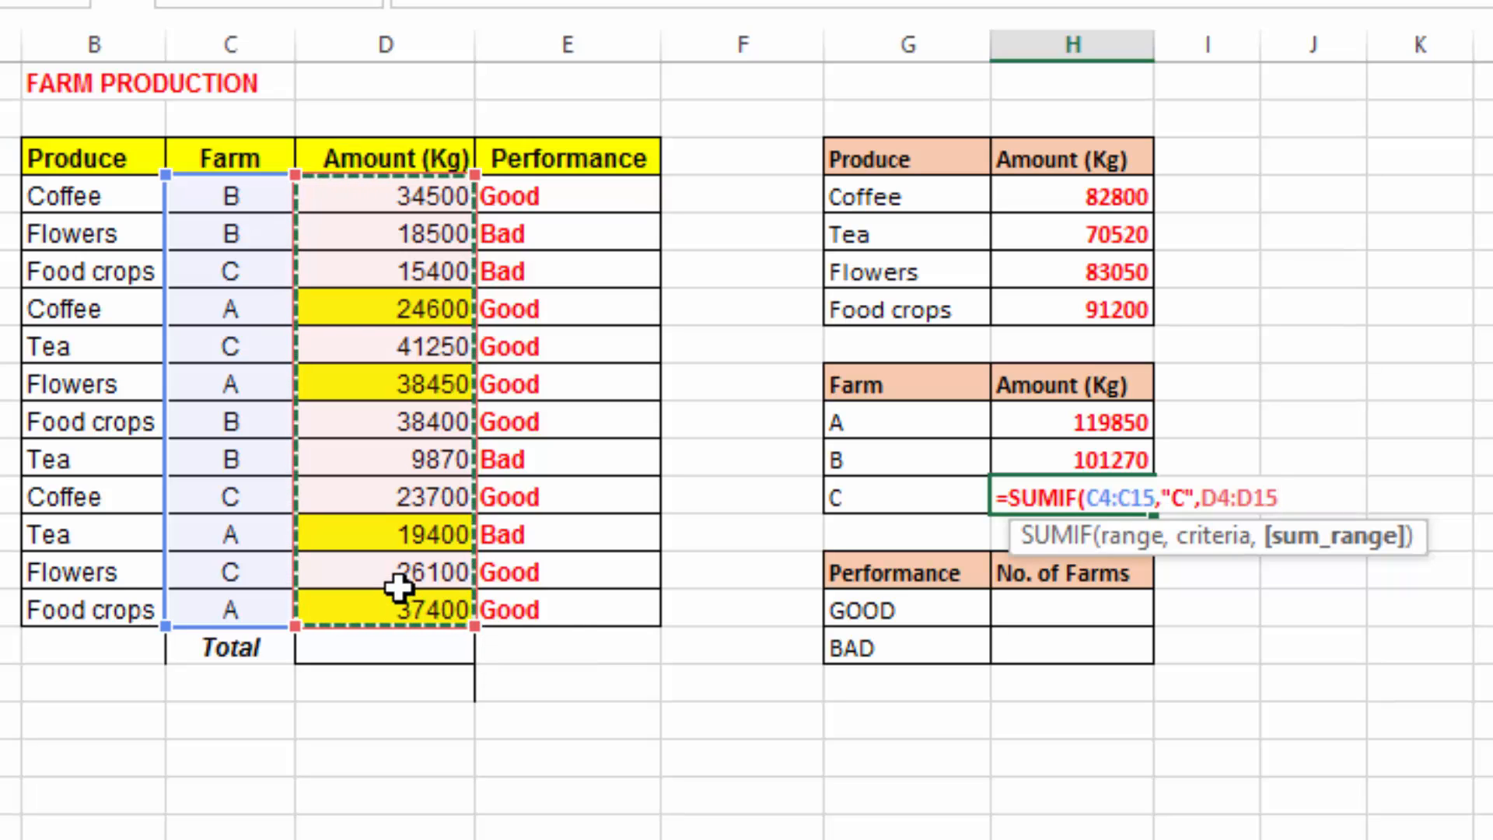
pyautogui.write(')')
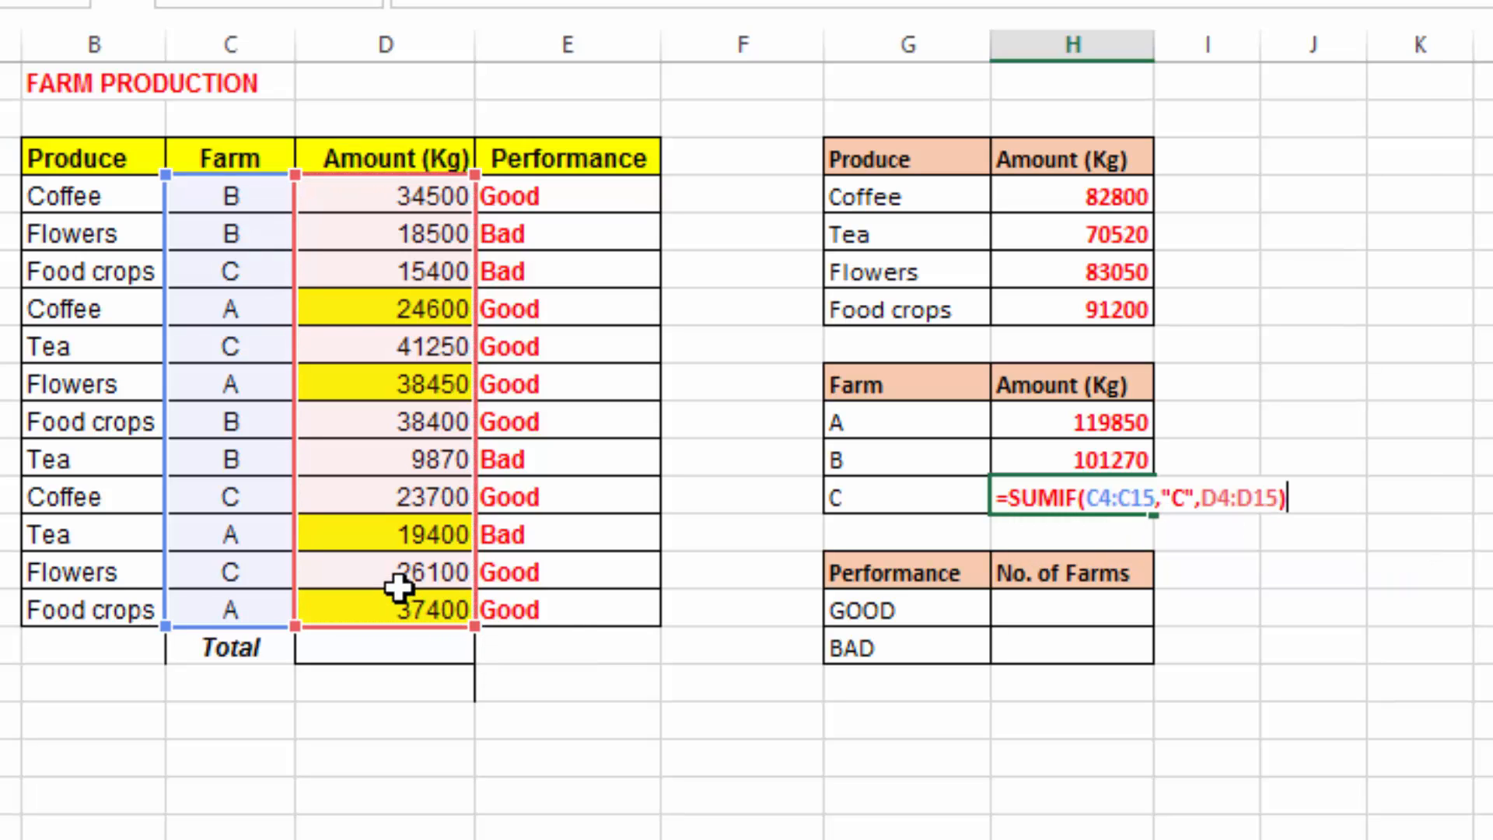
pyautogui.press('Return')
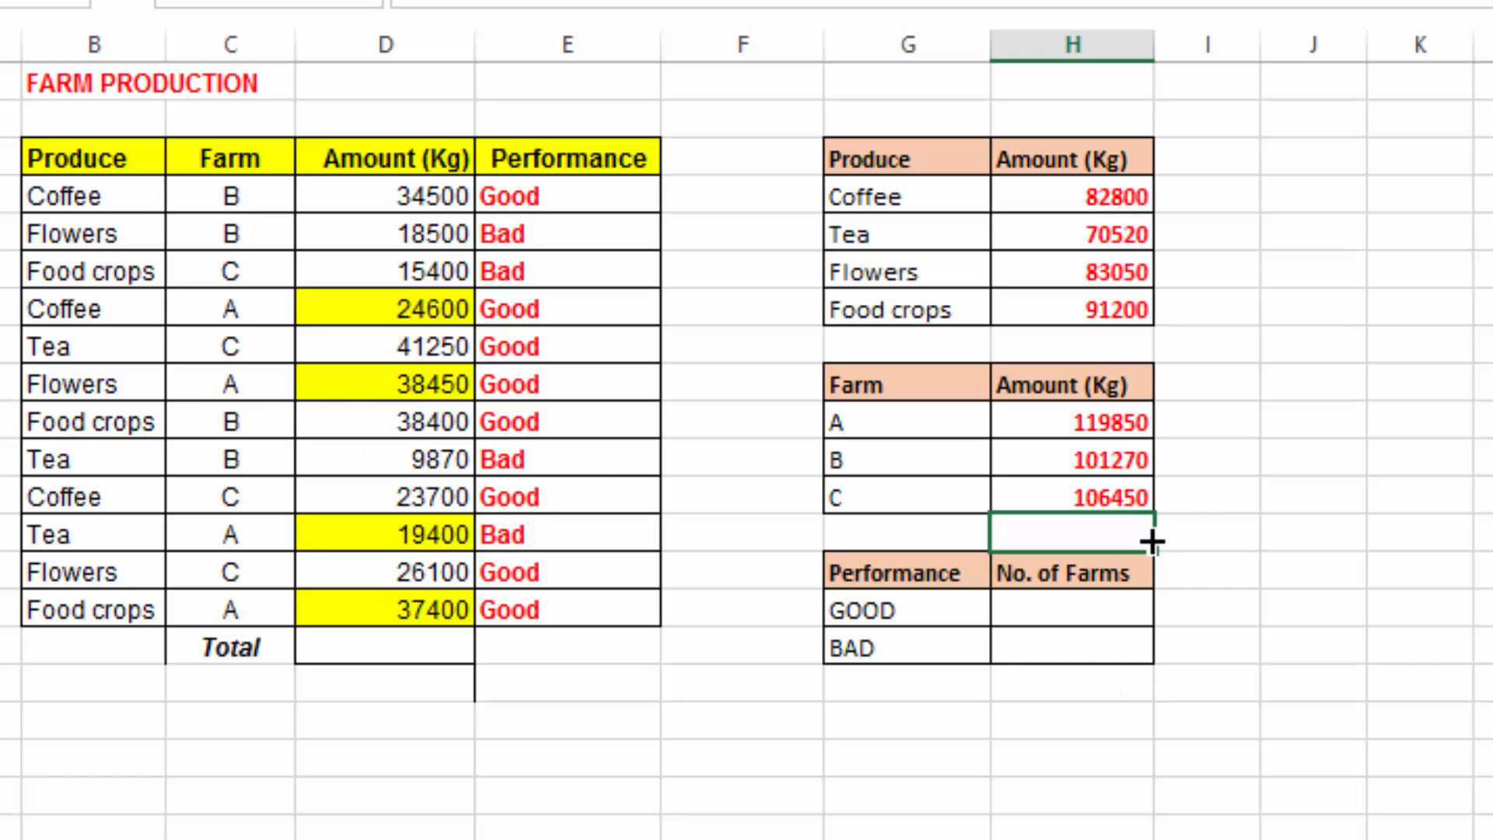
pyautogui.click(1310, 373)
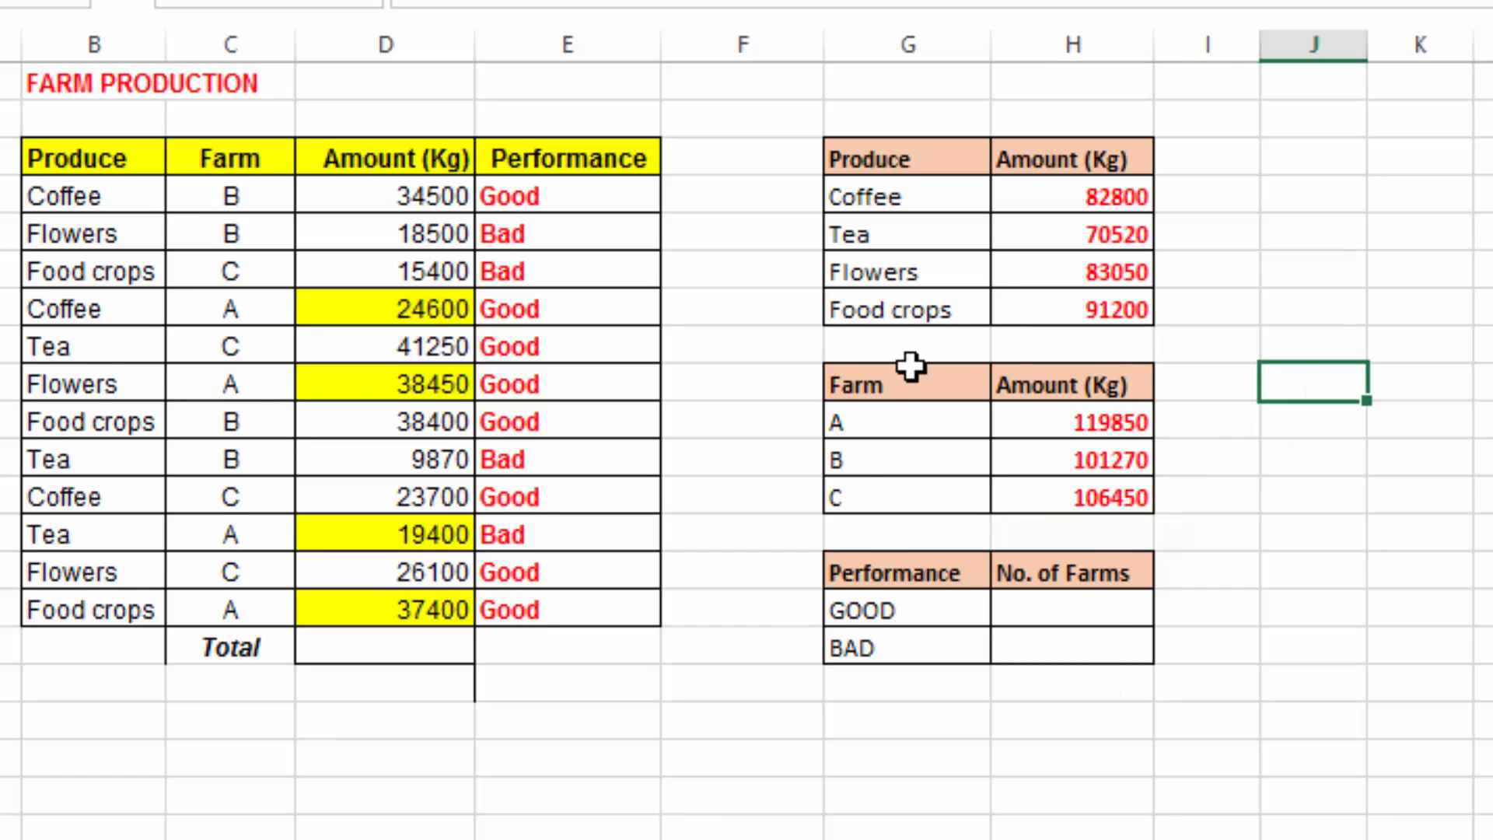
# - Calculate the overall production amount in the Total row, cell D16, with =SUM(D4:D15)
pyautogui.scroll(-1, 553, 641)
pyautogui.scroll(1, 1030, 483)
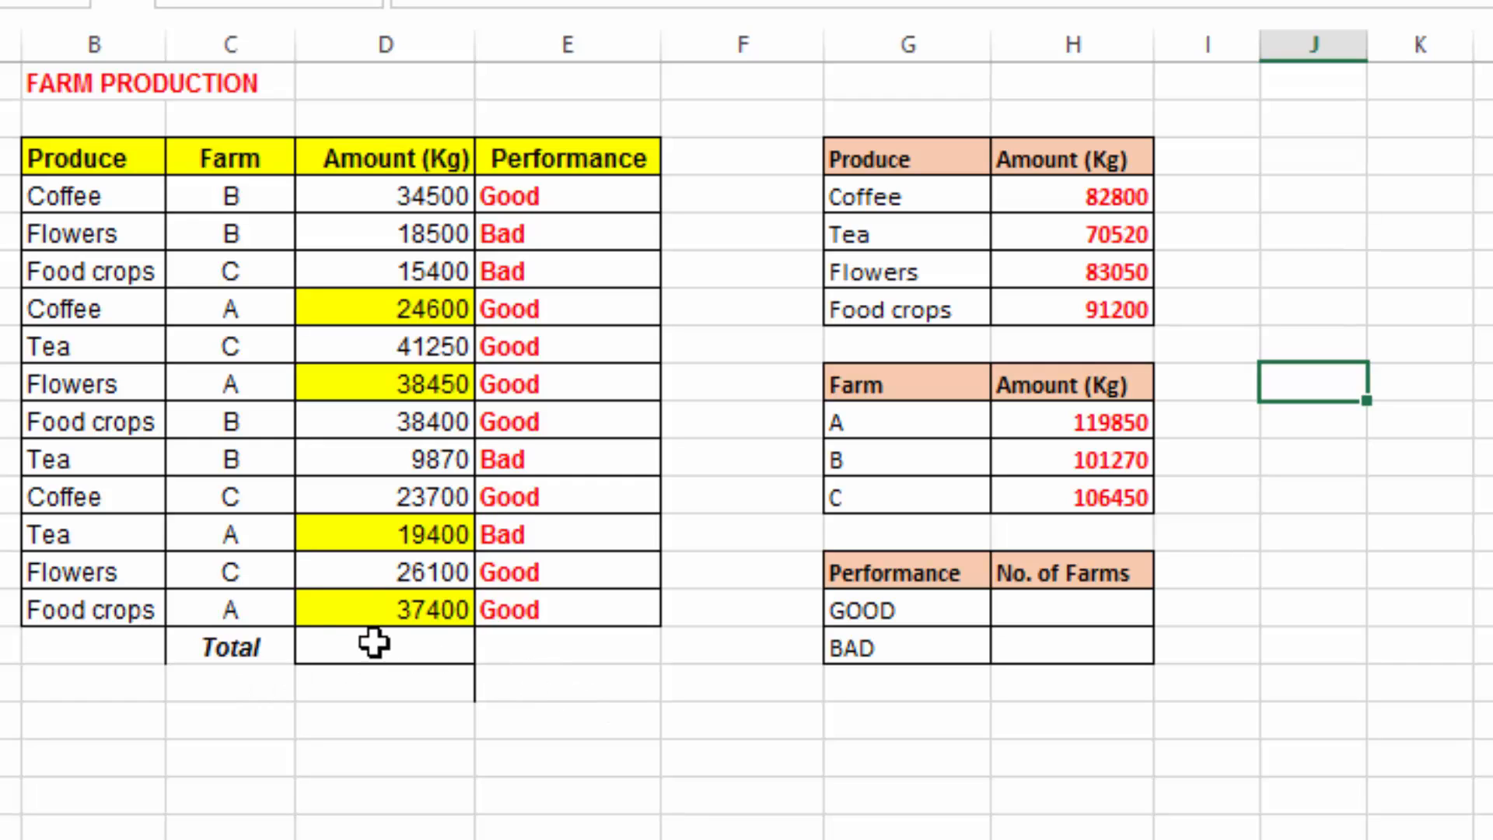
pyautogui.moveTo(433, 194); pyautogui.dragTo(418, 617)
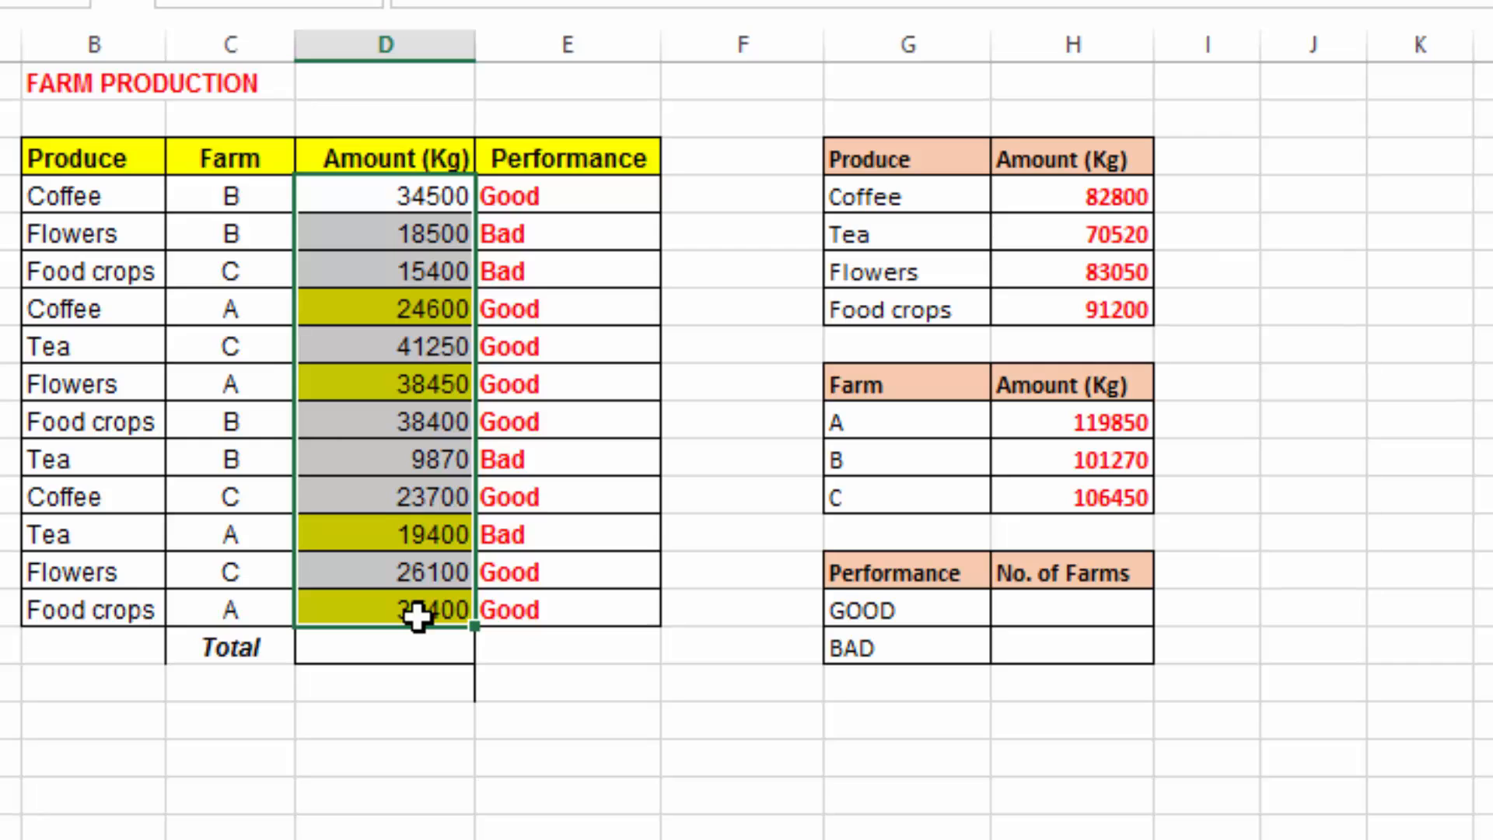
pyautogui.moveTo(417, 617); pyautogui.dragTo(417, 619)
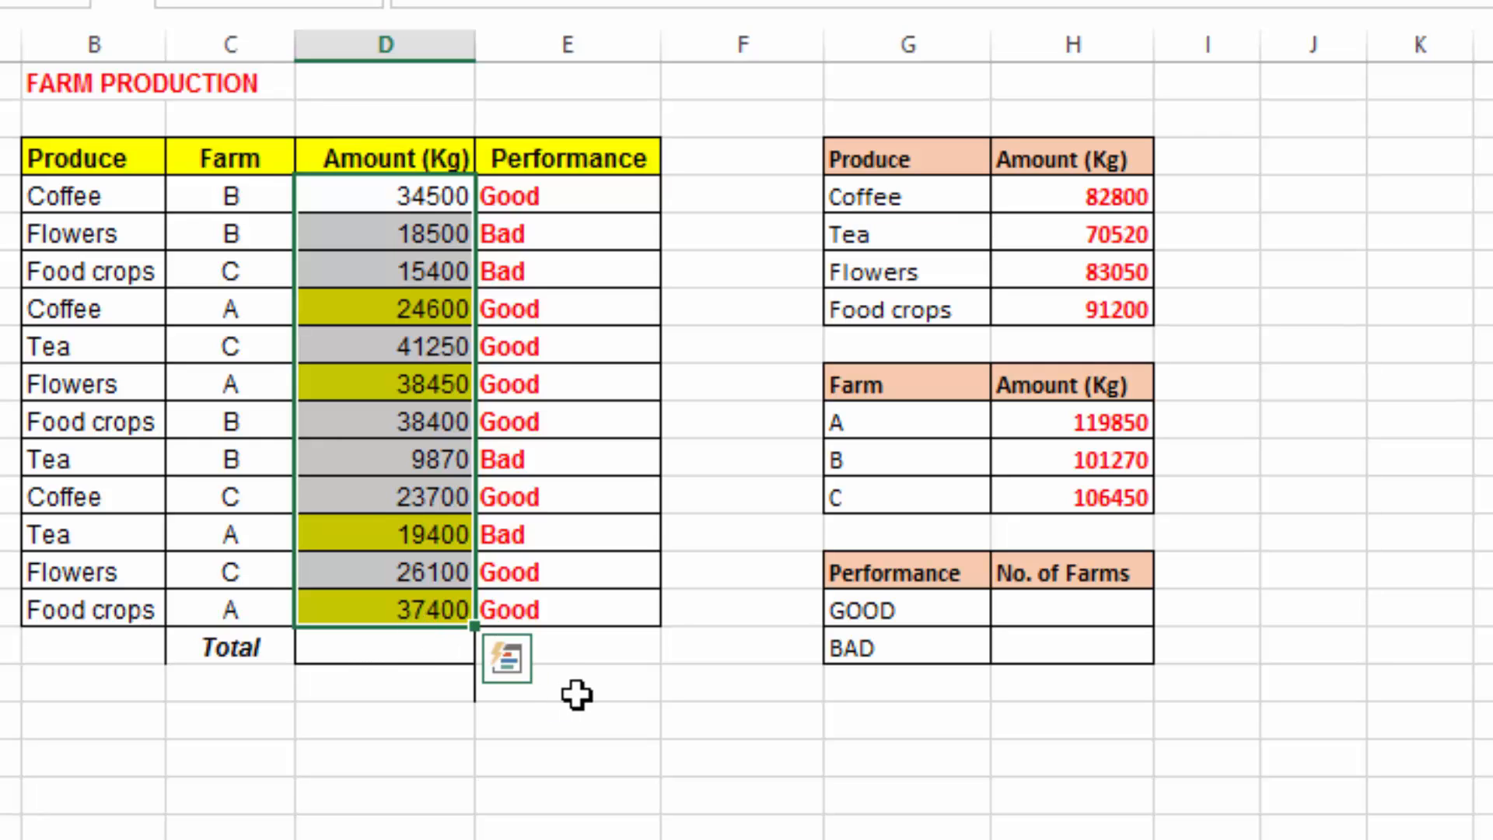
pyautogui.click(577, 693)
pyautogui.click(360, 653)
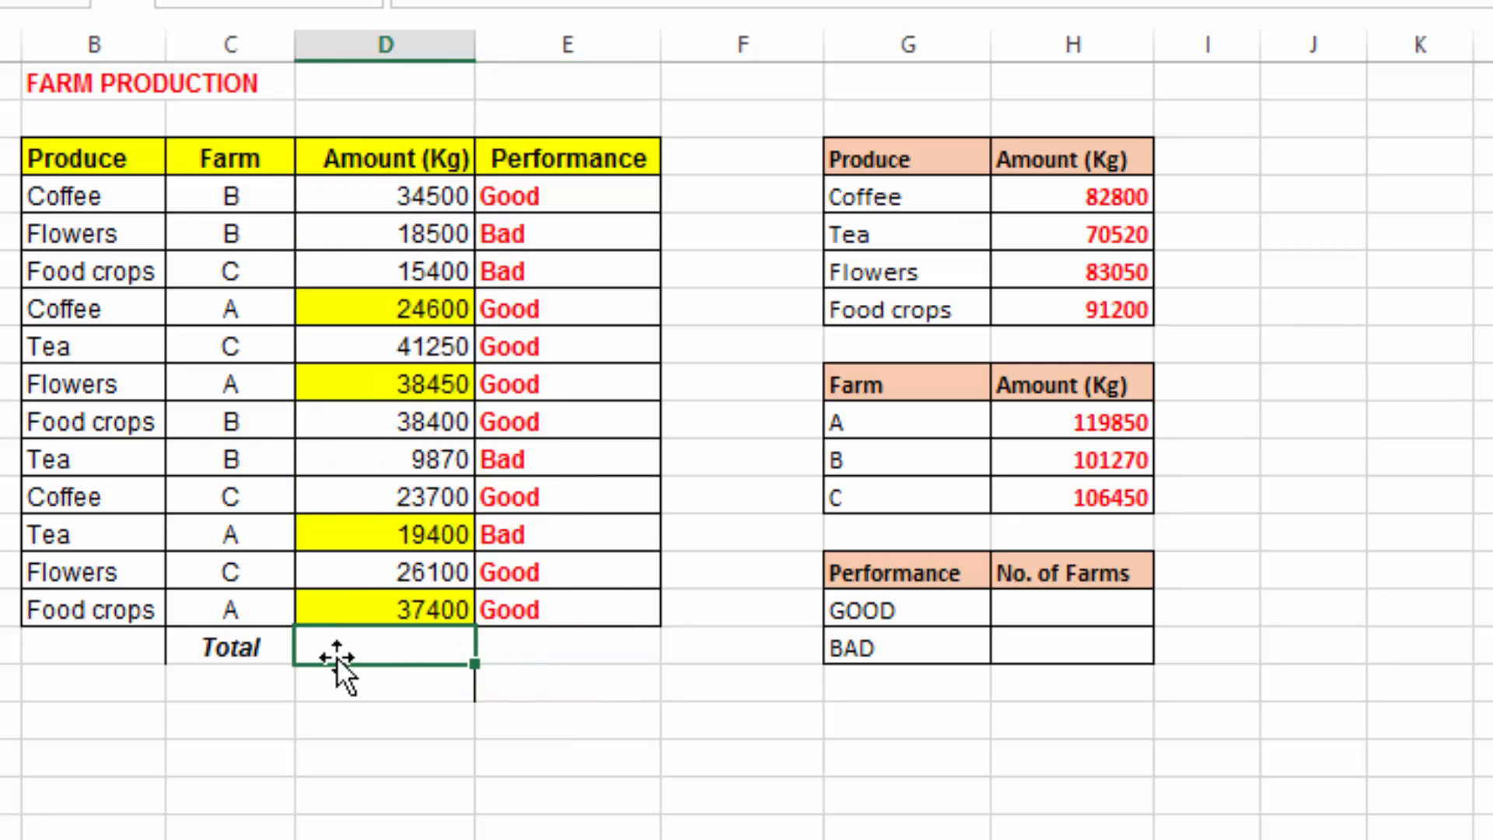
pyautogui.write('=sum')
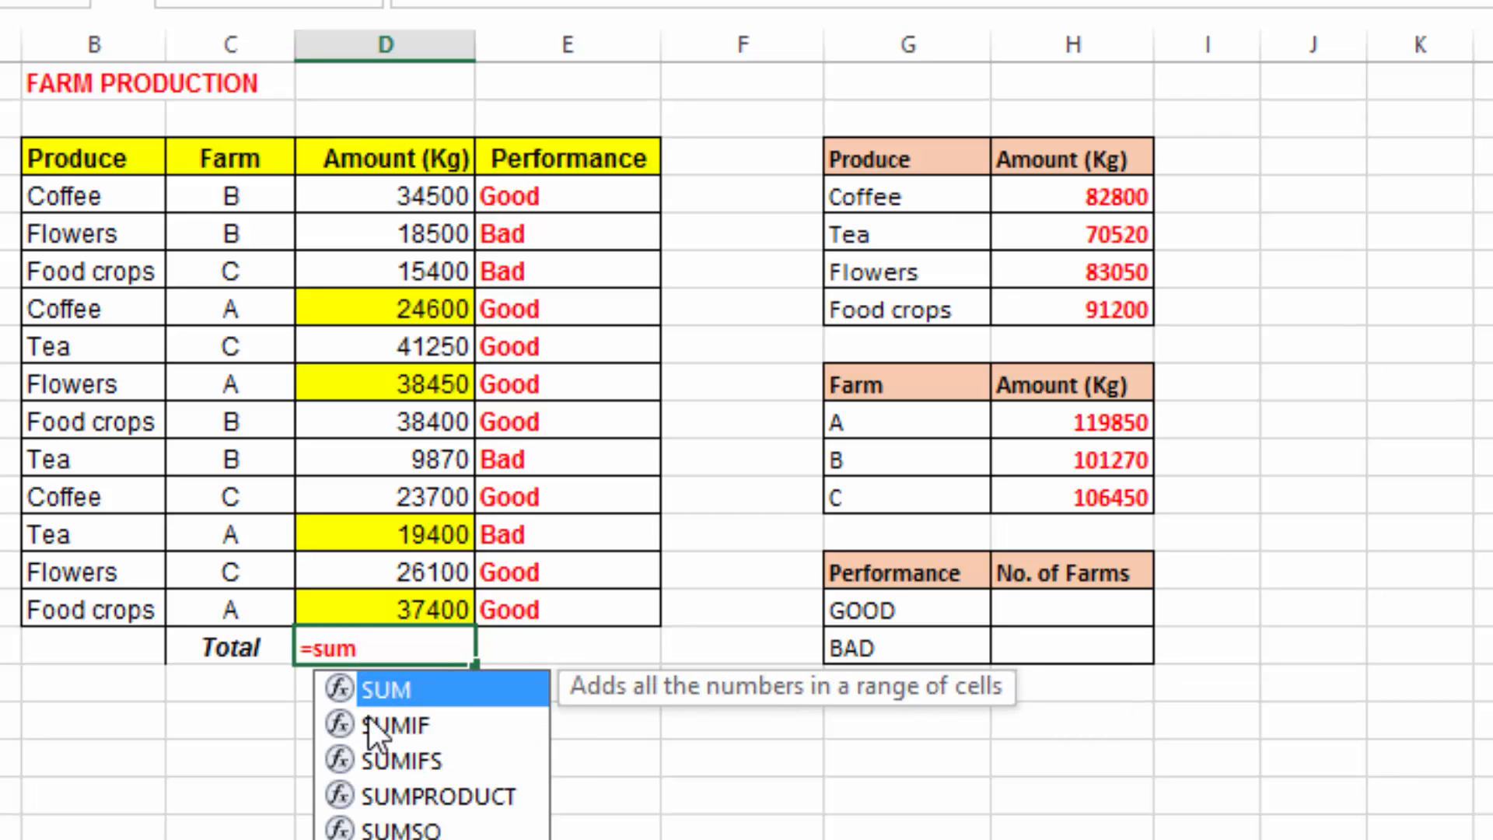
pyautogui.doubleClick(441, 690)
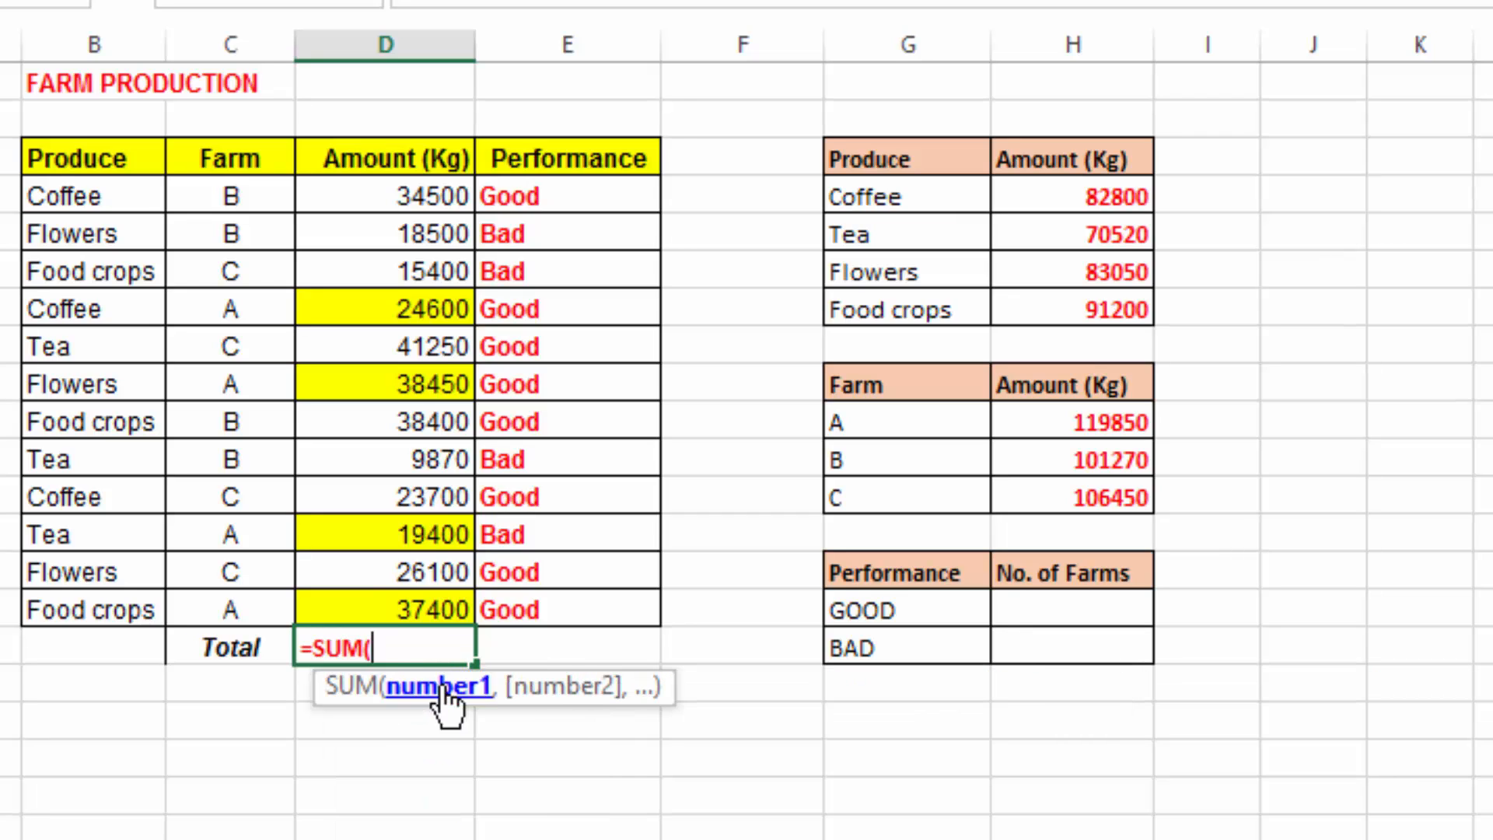
pyautogui.click(413, 204)
pyautogui.moveTo(413, 204); pyautogui.dragTo(428, 612)
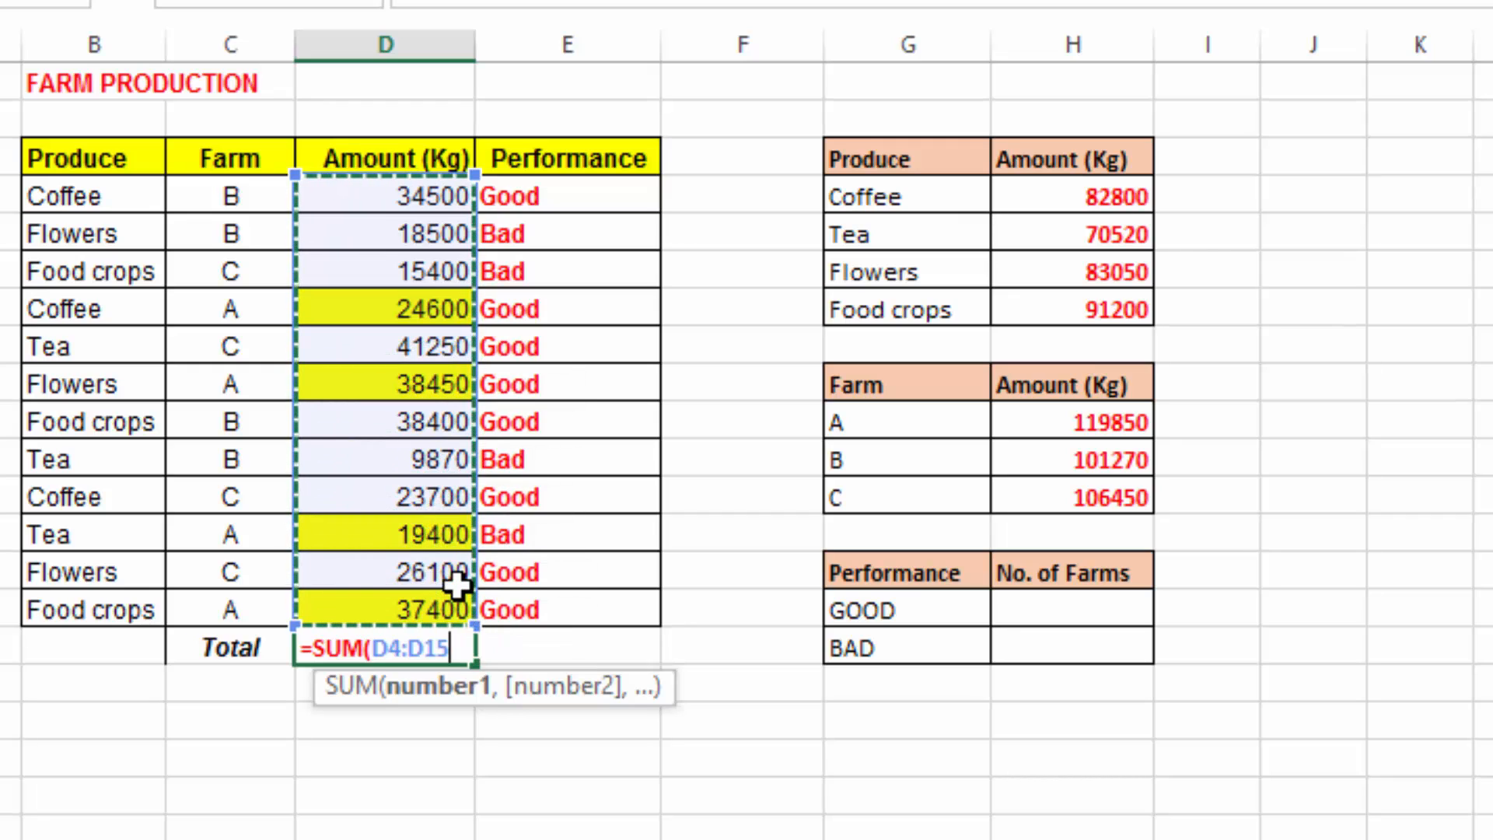
pyautogui.write(')')
pyautogui.press('Return')
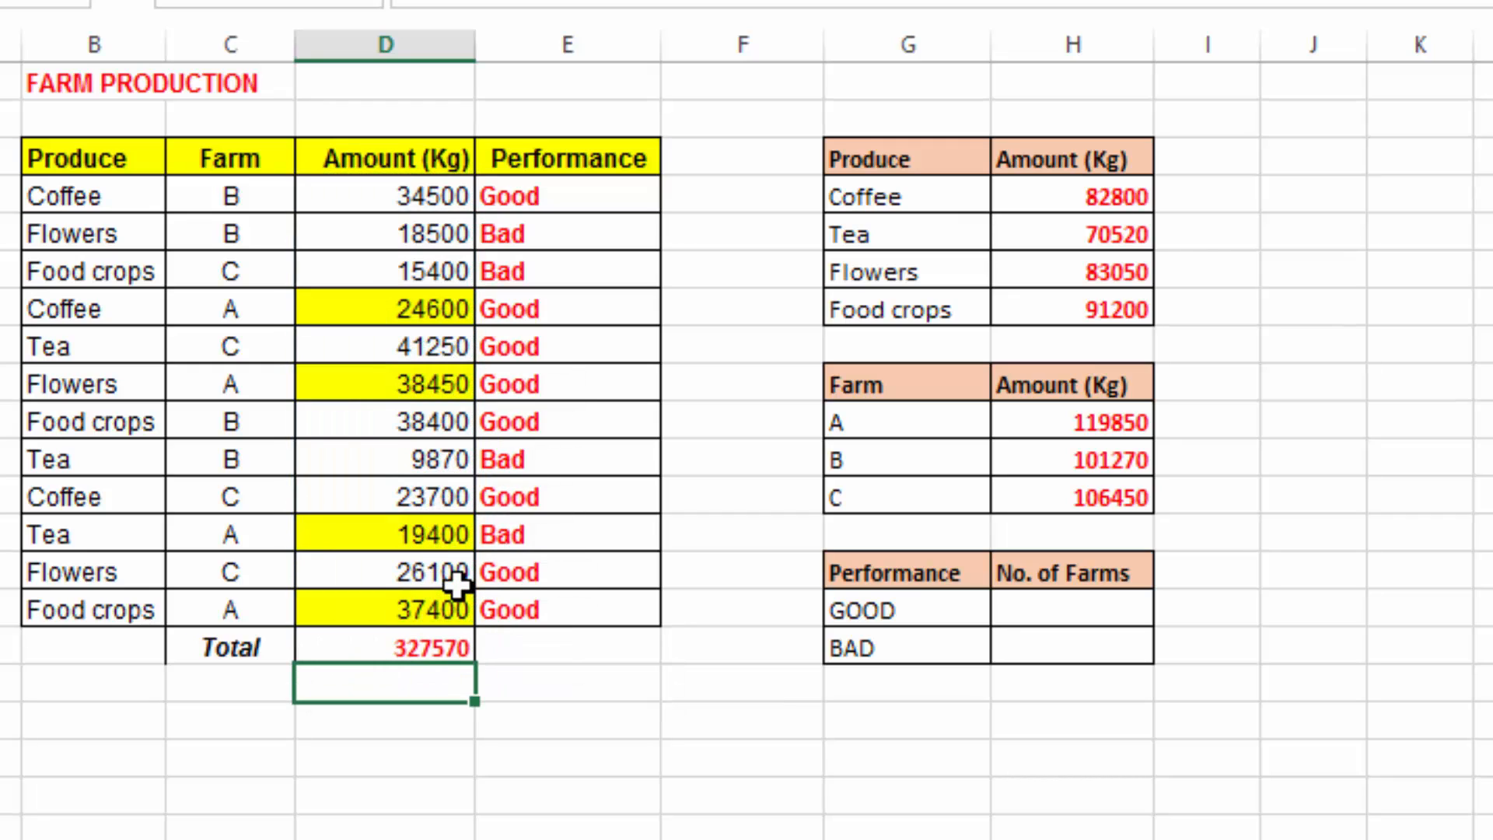
pyautogui.click(642, 692)
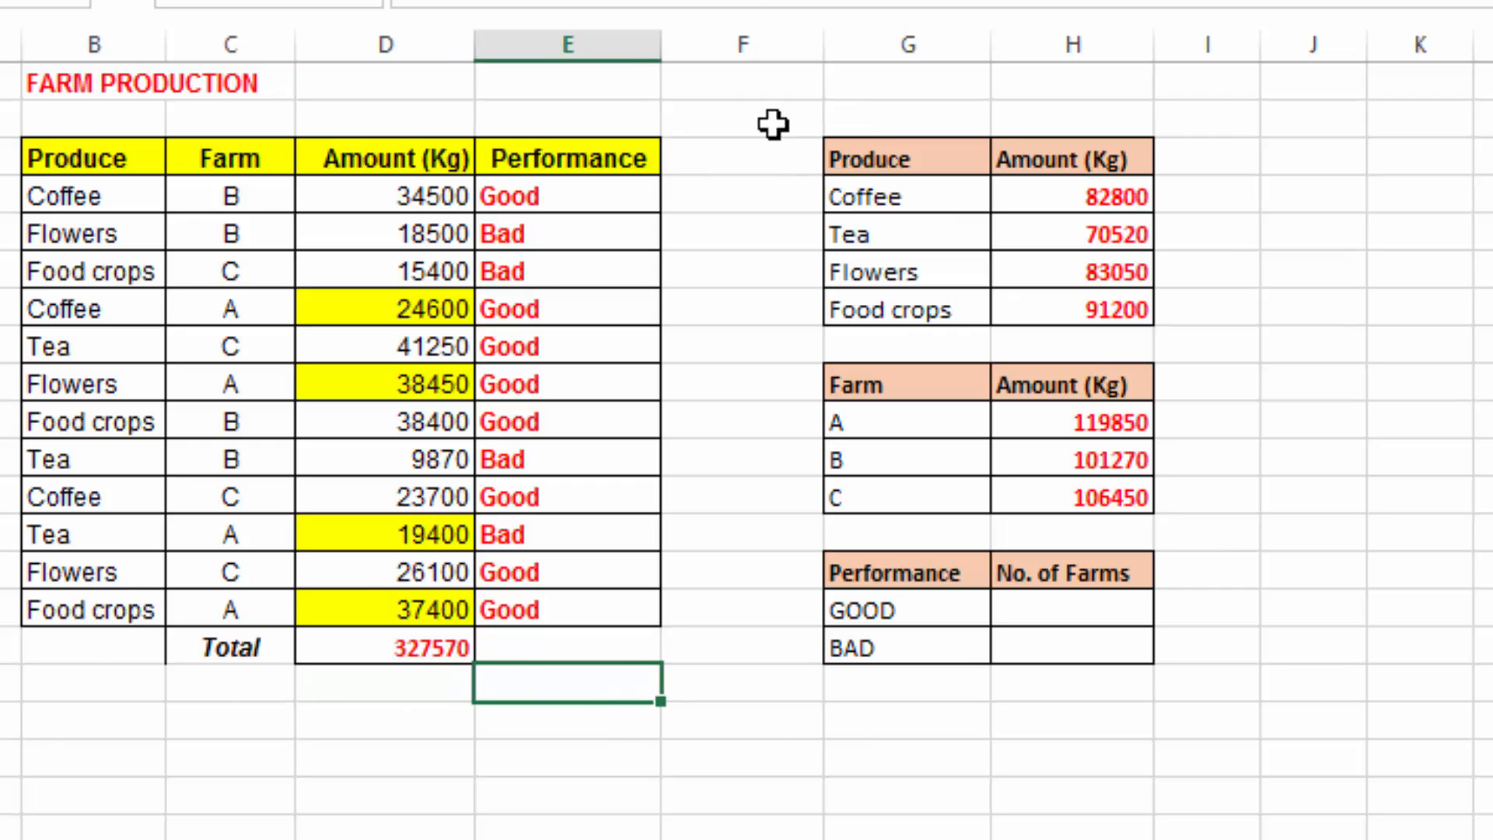